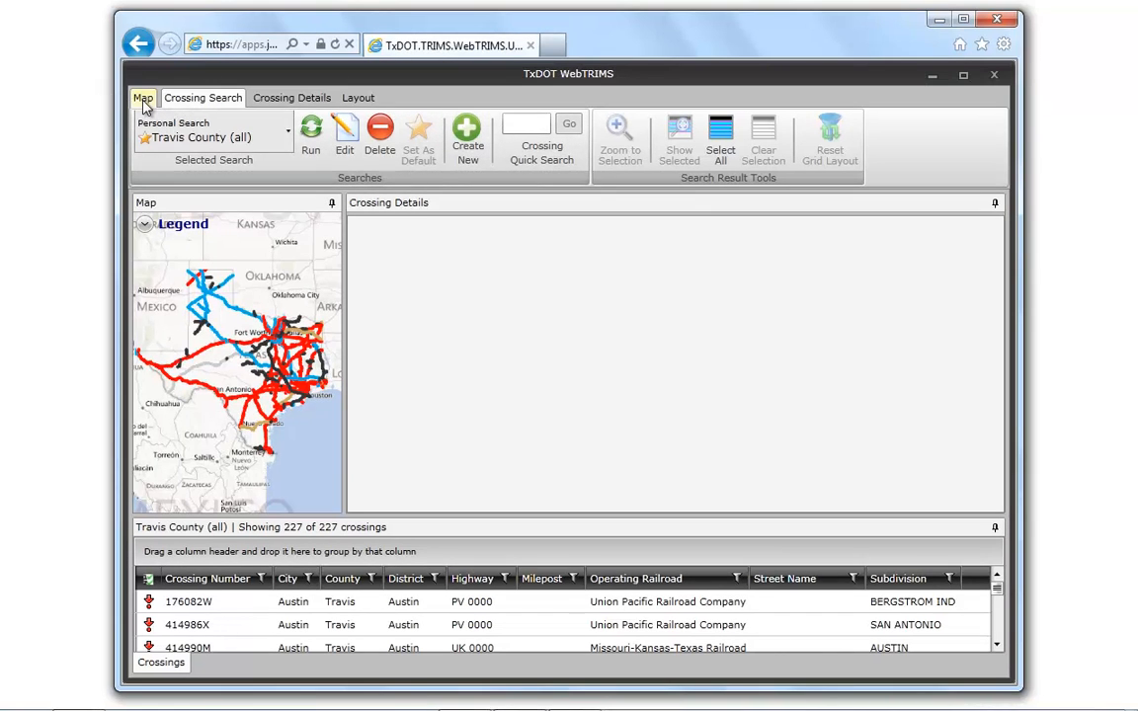
left_click(143, 99)
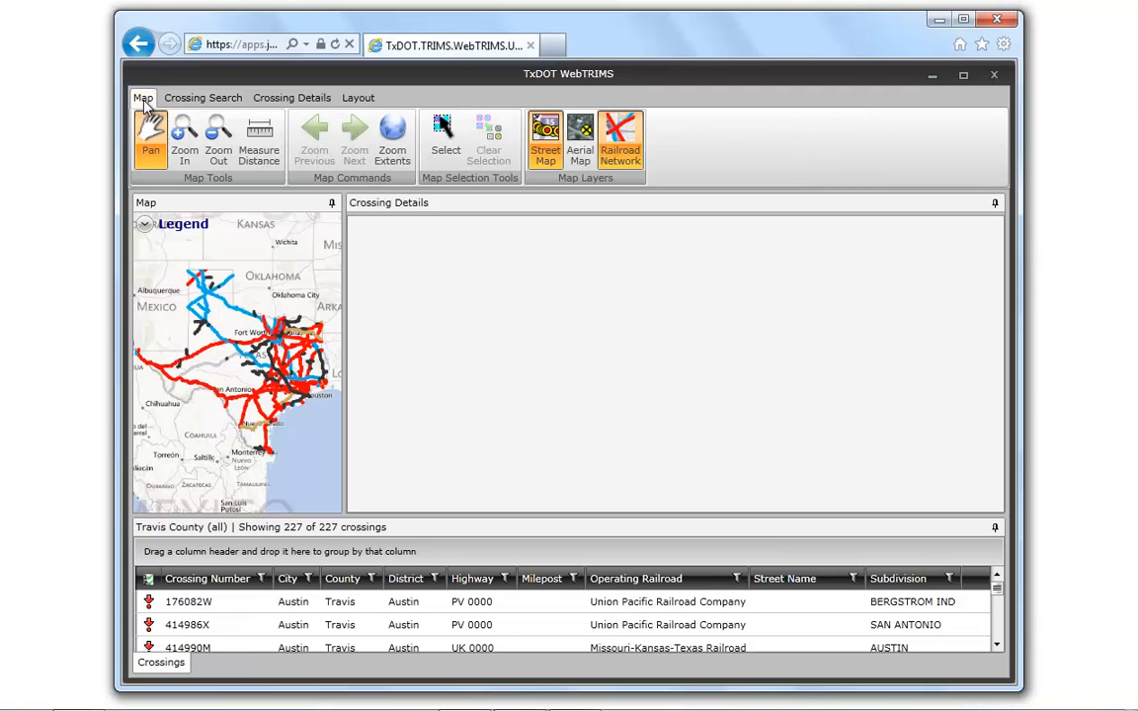
left_click(203, 98)
left_click(286, 103)
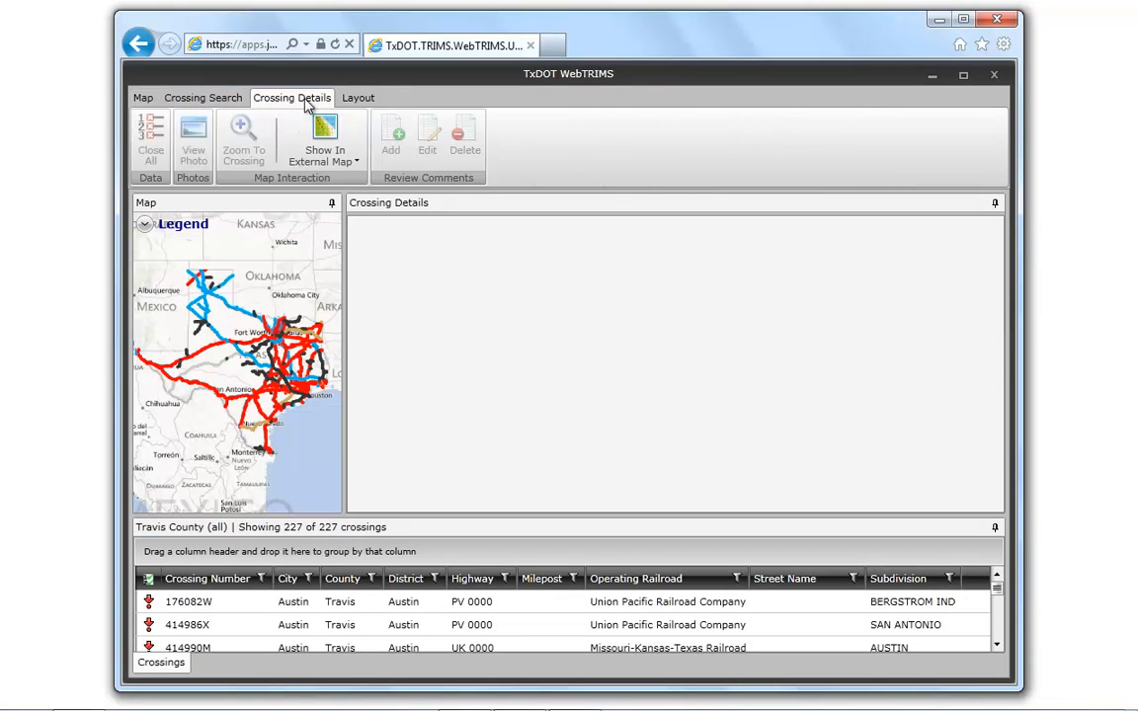
left_click(366, 98)
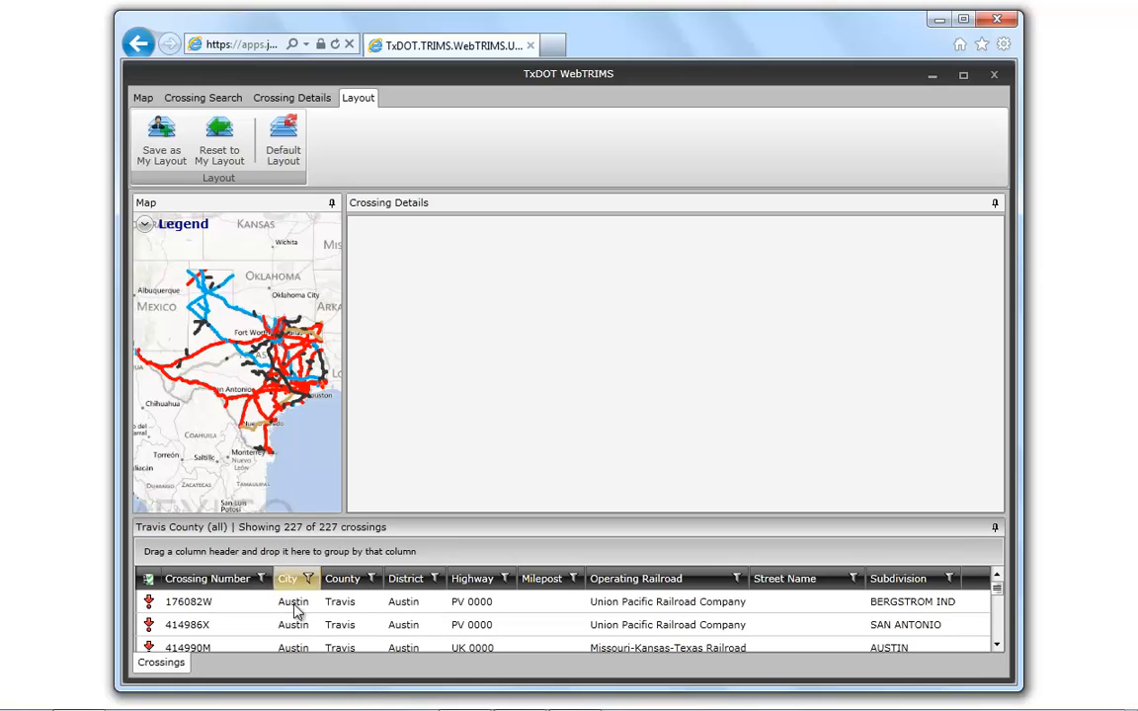
- Open crossing 447633C on Promontory Point from the Travis County results and review its summary down to the crossing photos
scroll(356, 624, "down", 3)
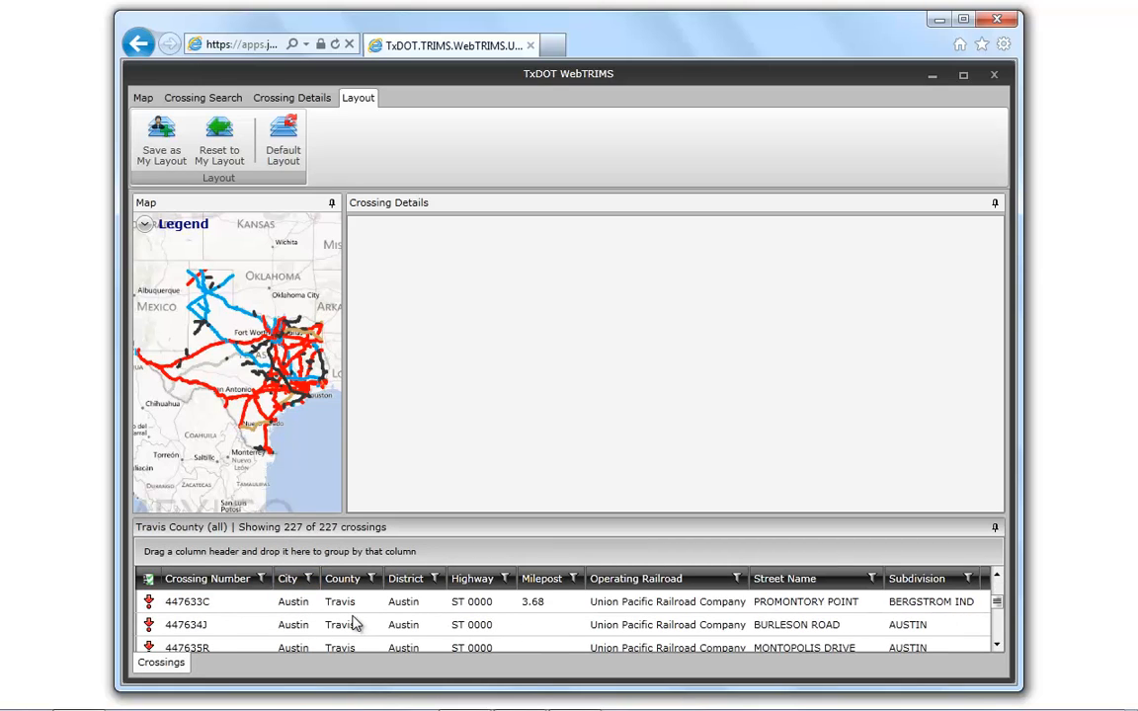
left_click(178, 610)
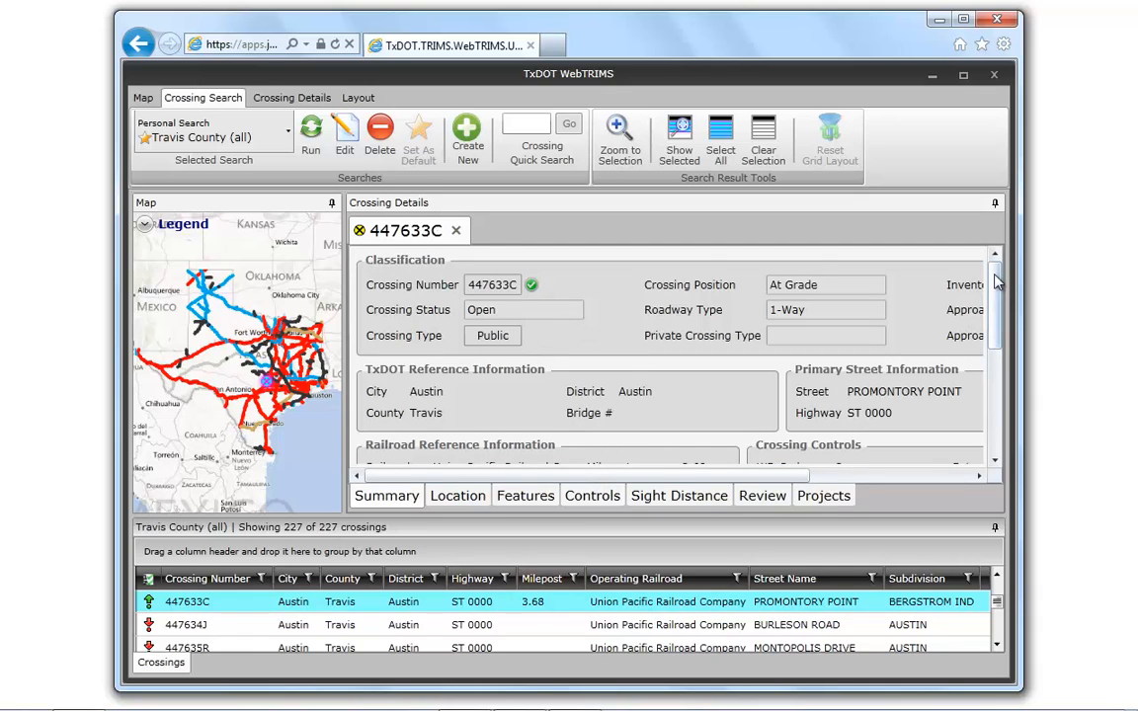
scroll(884, 281, "down", 5)
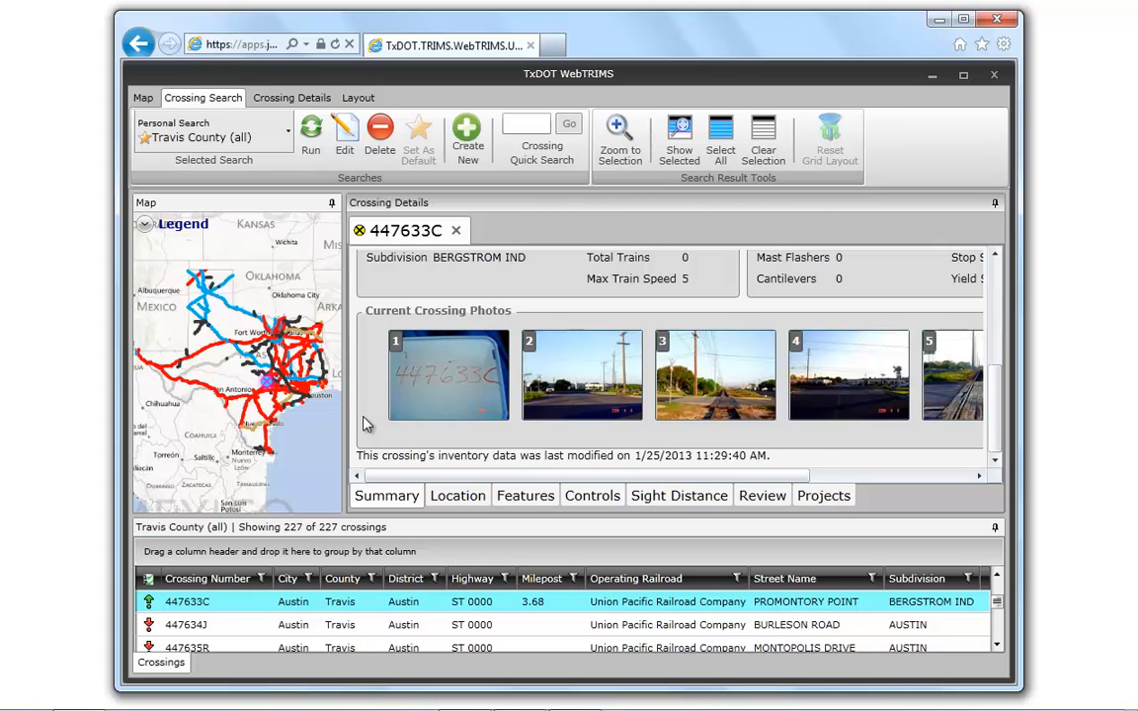
mouse_move(578, 377)
left_click_drag(991, 377, 993, 223)
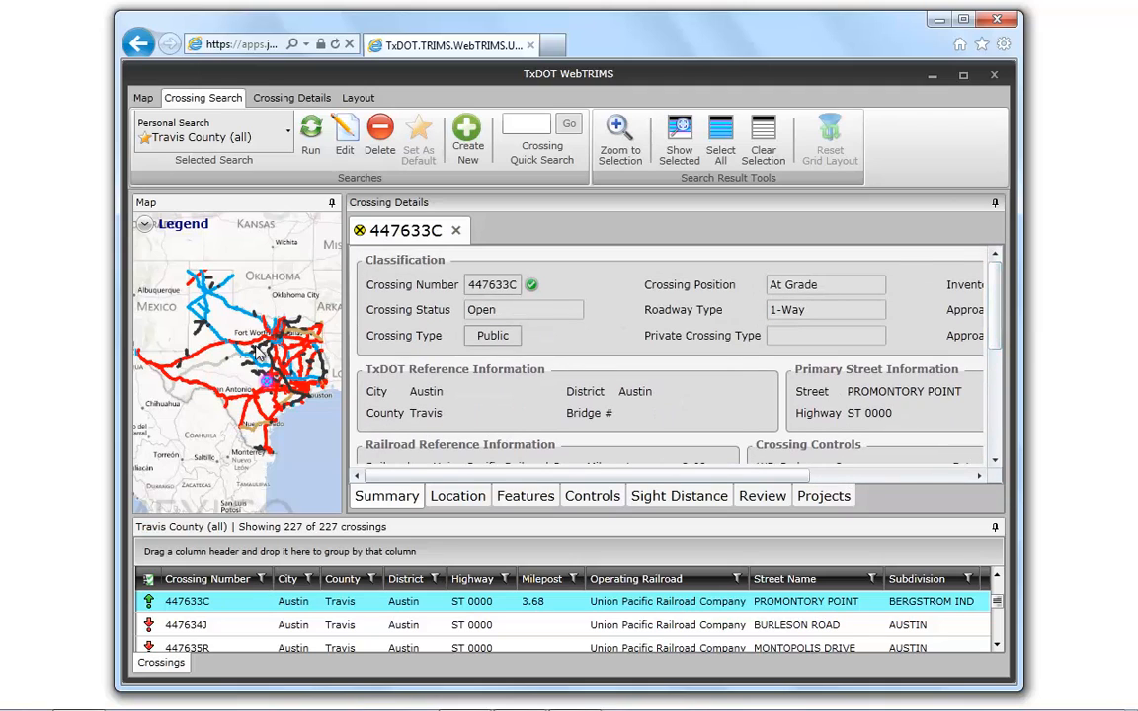
- Zoom the map to the selected crossing and widen the Map panel to about a third of the workspace
mouse_move(265, 391)
left_click(619, 153)
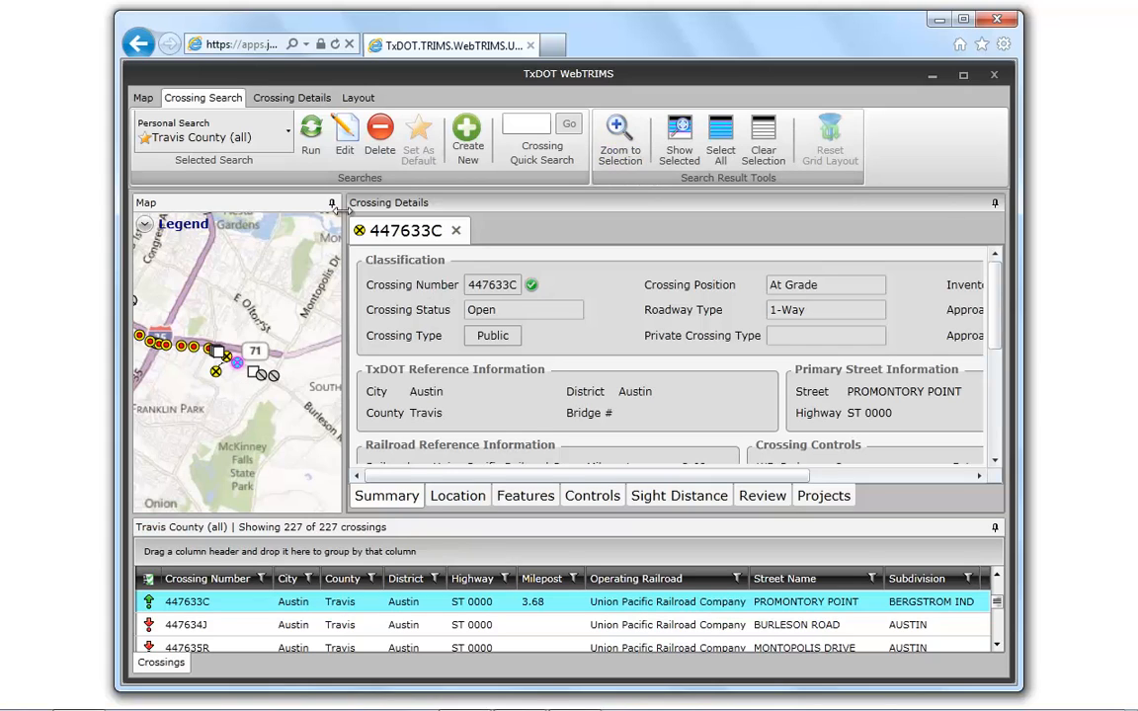
left_click(356, 99)
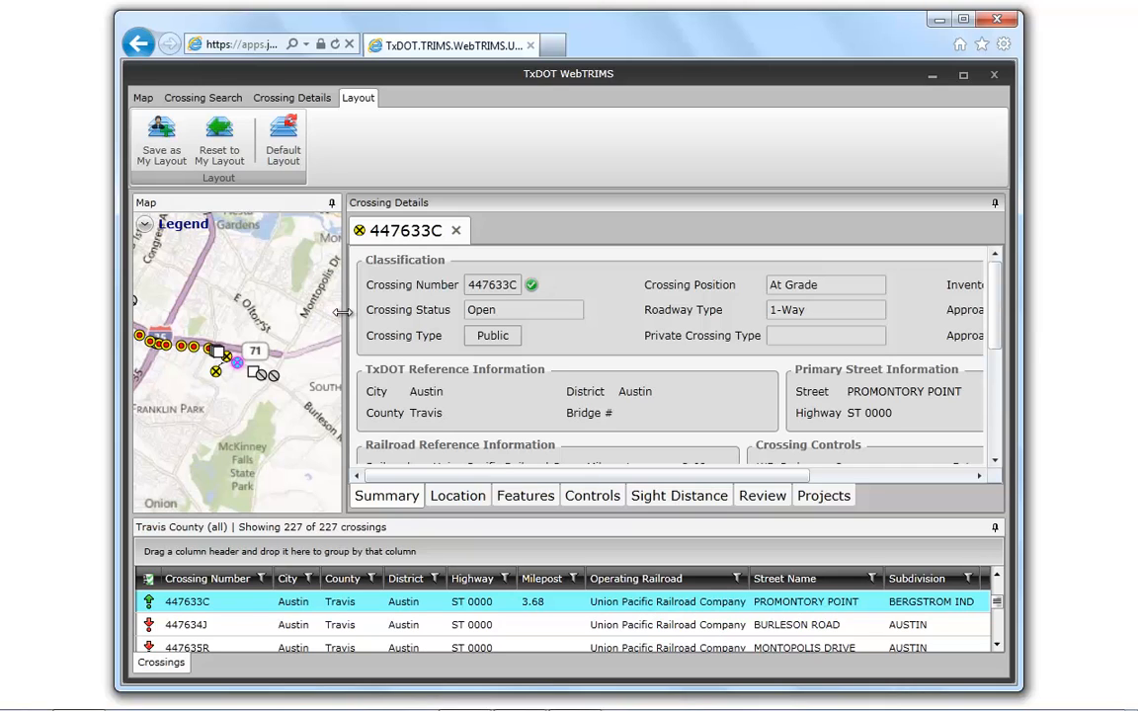
left_click_drag(342, 312, 514, 331)
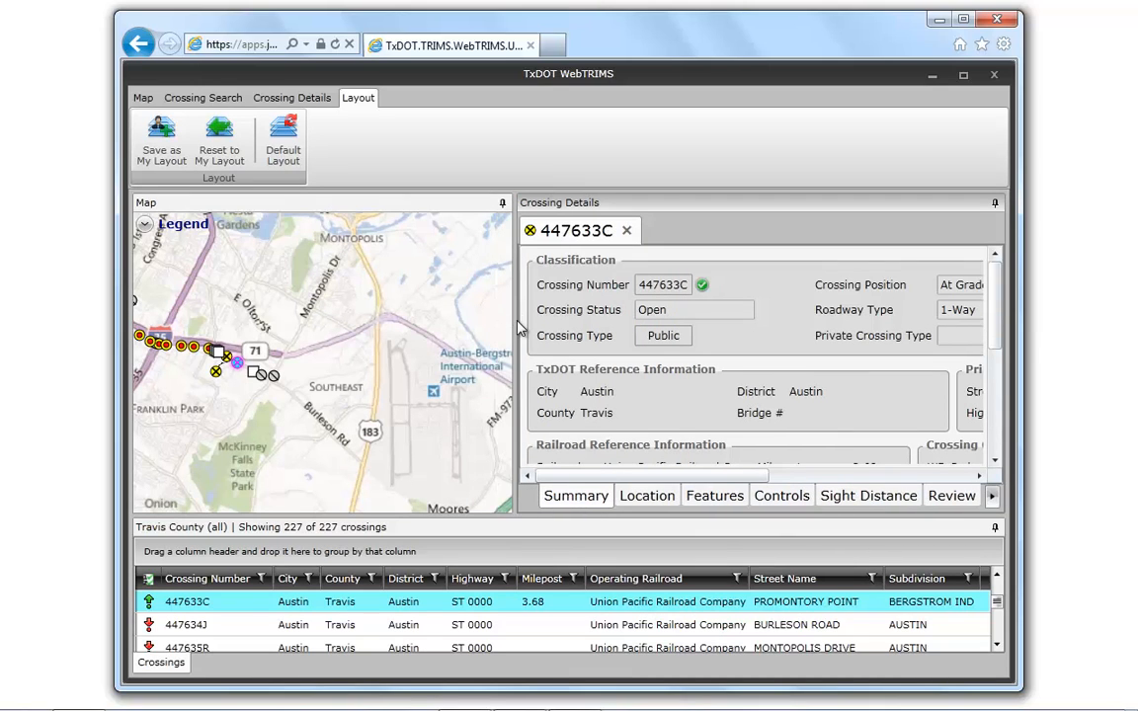
left_click_drag(471, 345, 430, 366)
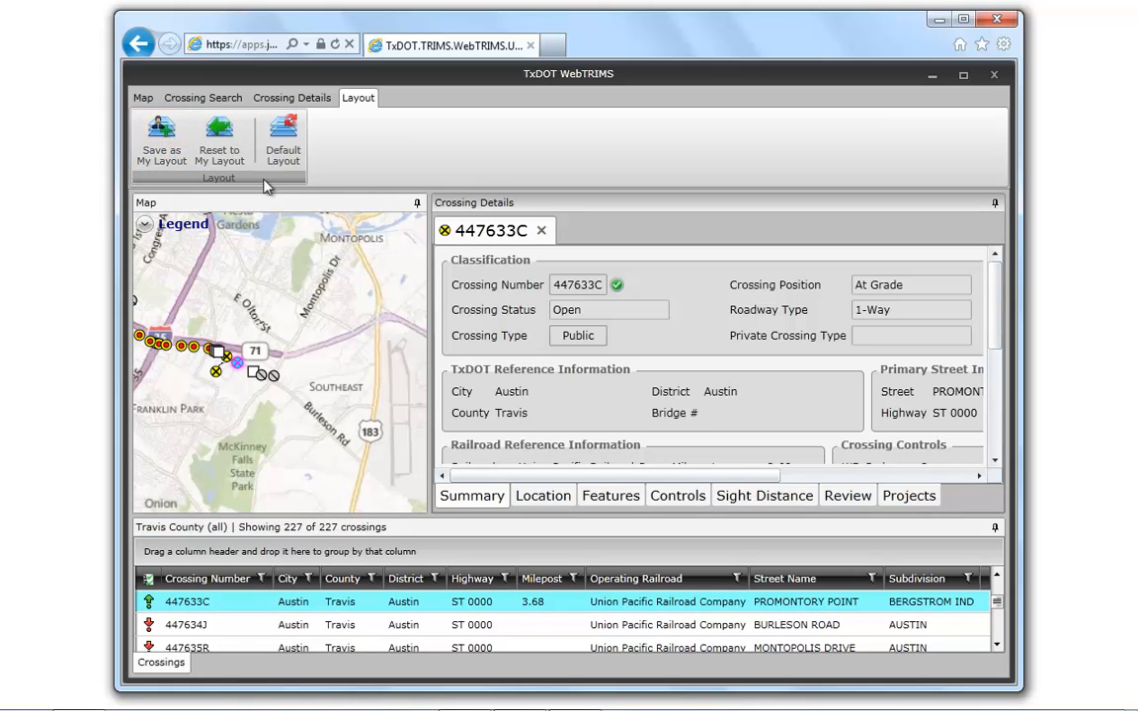
- Request the default layout but decline deleting the saved layout
left_click(281, 131)
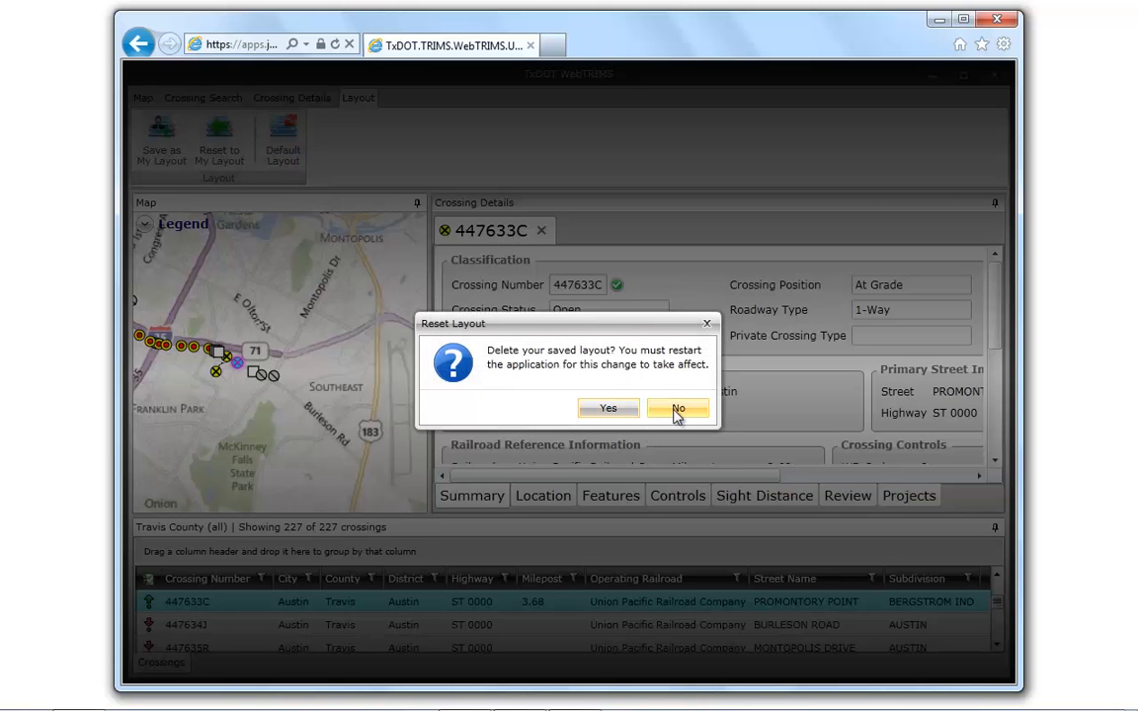
left_click(678, 411)
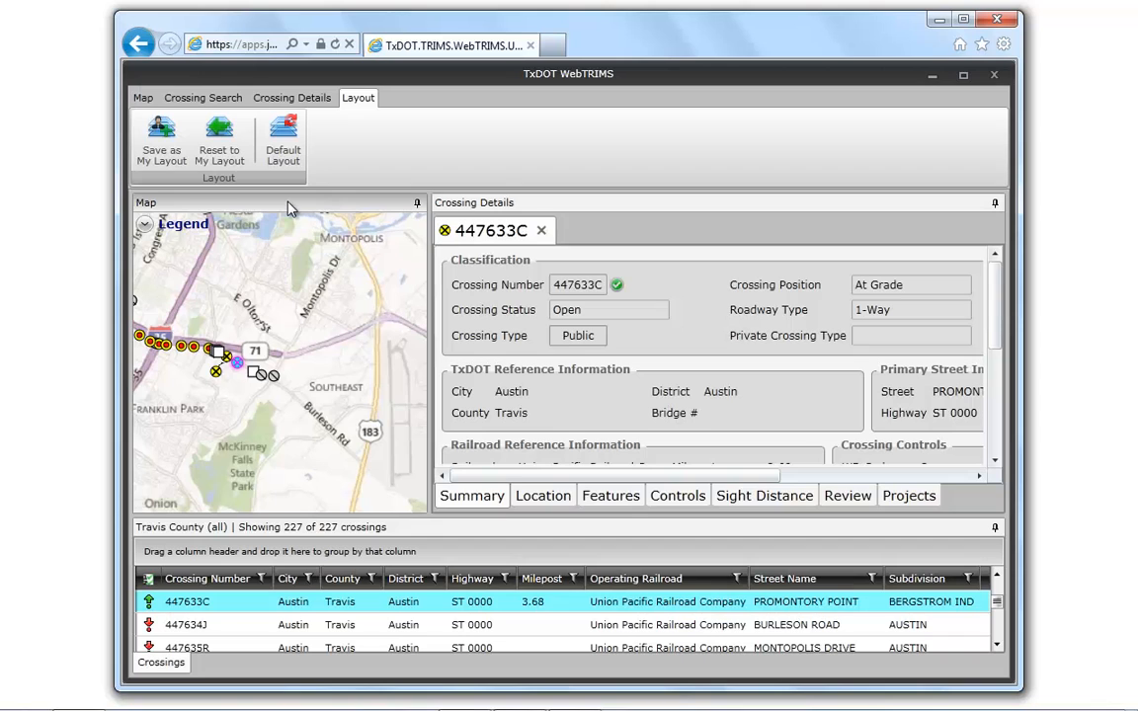
- Float and enlarge the Map panel, dock it full width above Crossing Details, and re-dock it along the workspace's right edge
left_click_drag(307, 237, 360, 104)
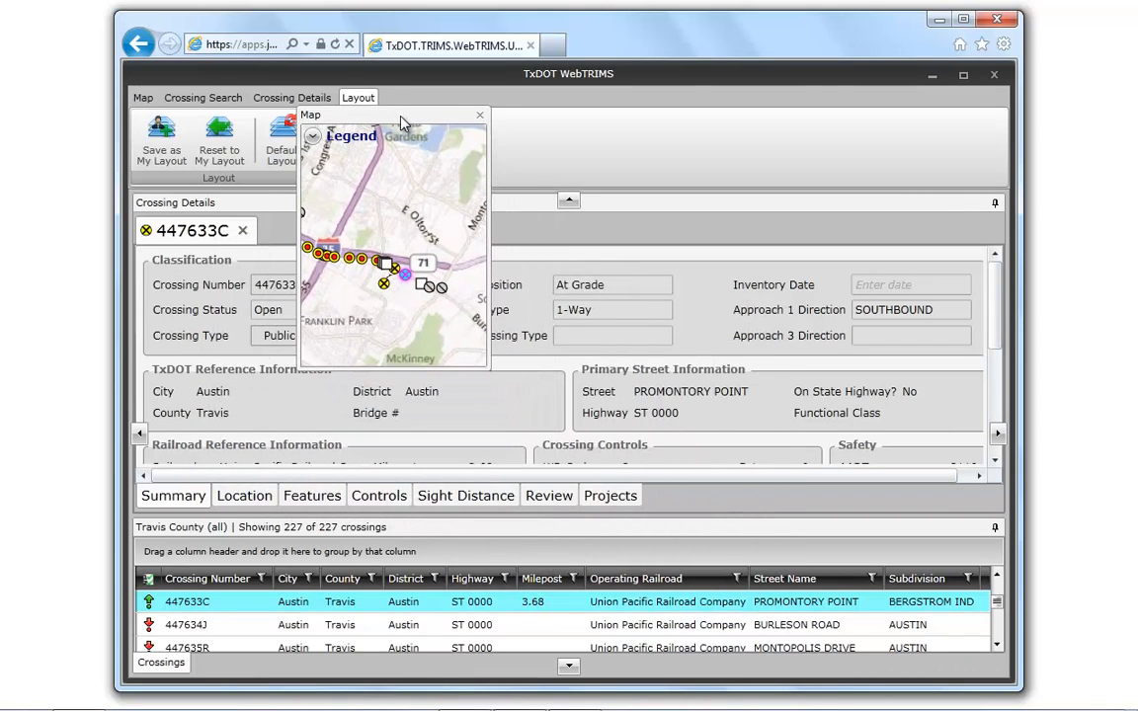
left_click_drag(486, 366, 928, 647)
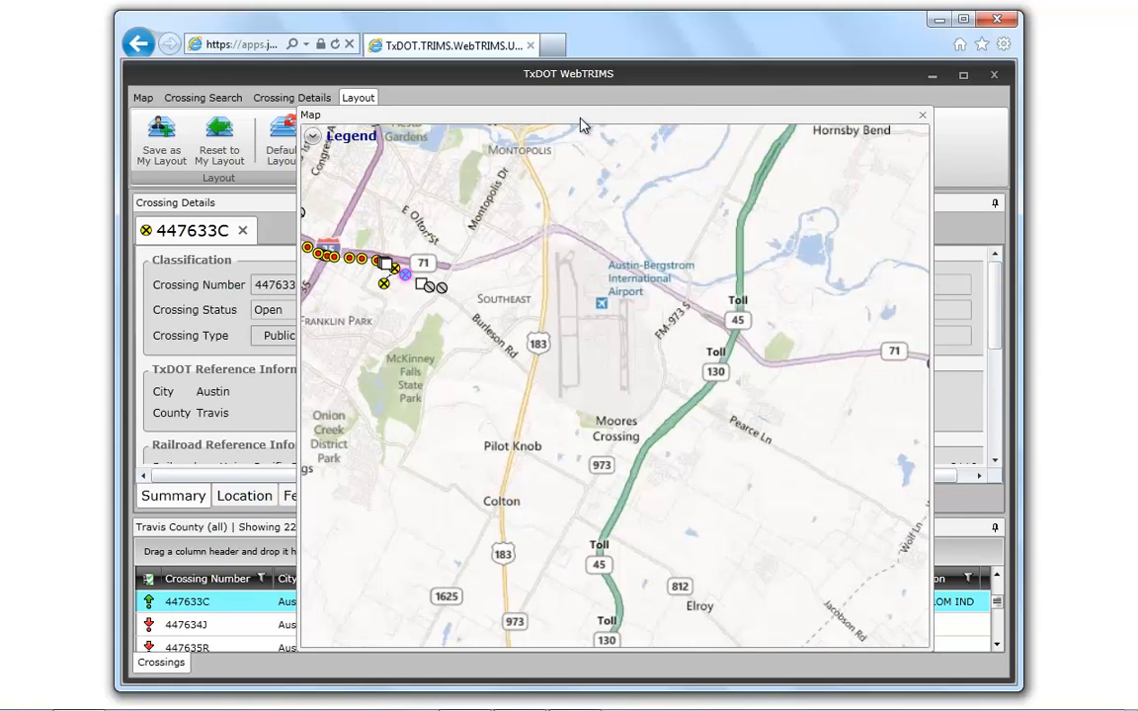
left_click_drag(582, 117, 570, 206)
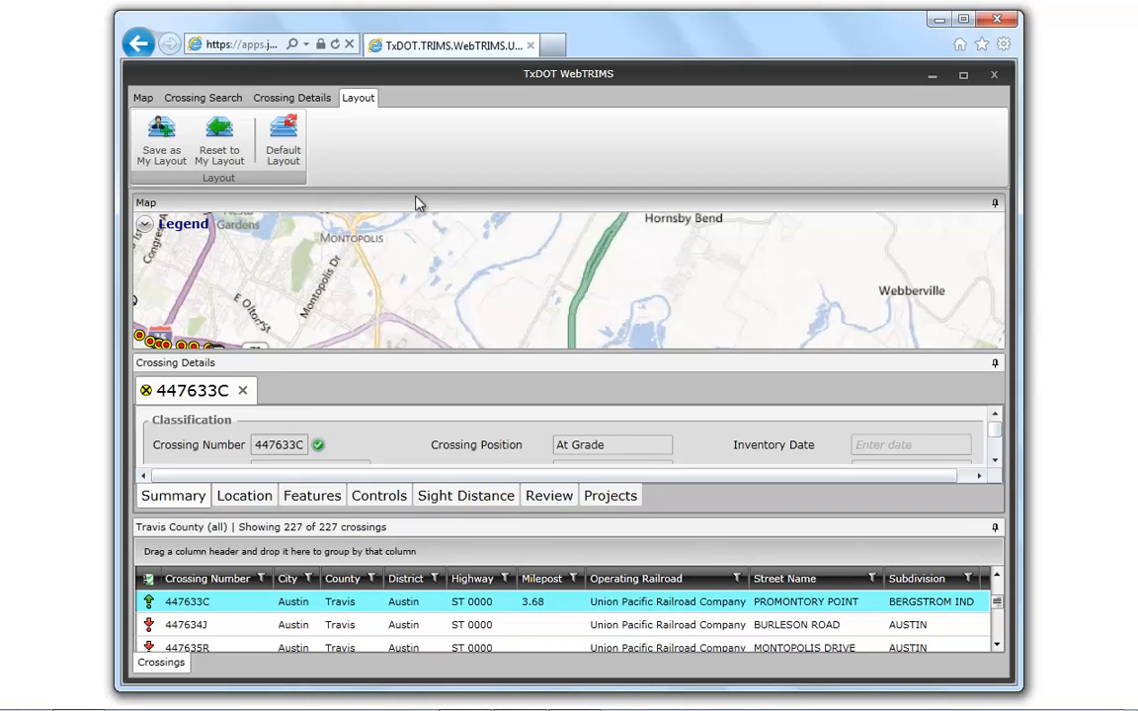
left_click_drag(416, 204, 1003, 437)
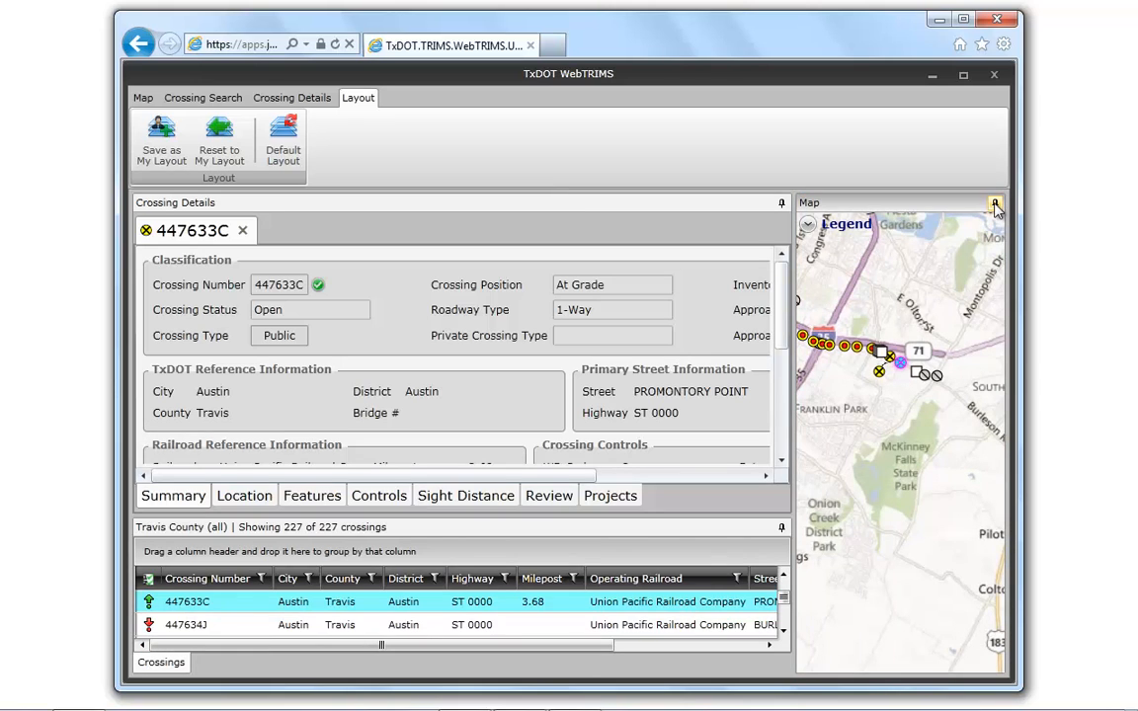
- Auto-hide the Map and Crossings panels, and reset the workspace to the saved personal layout
left_click(996, 204)
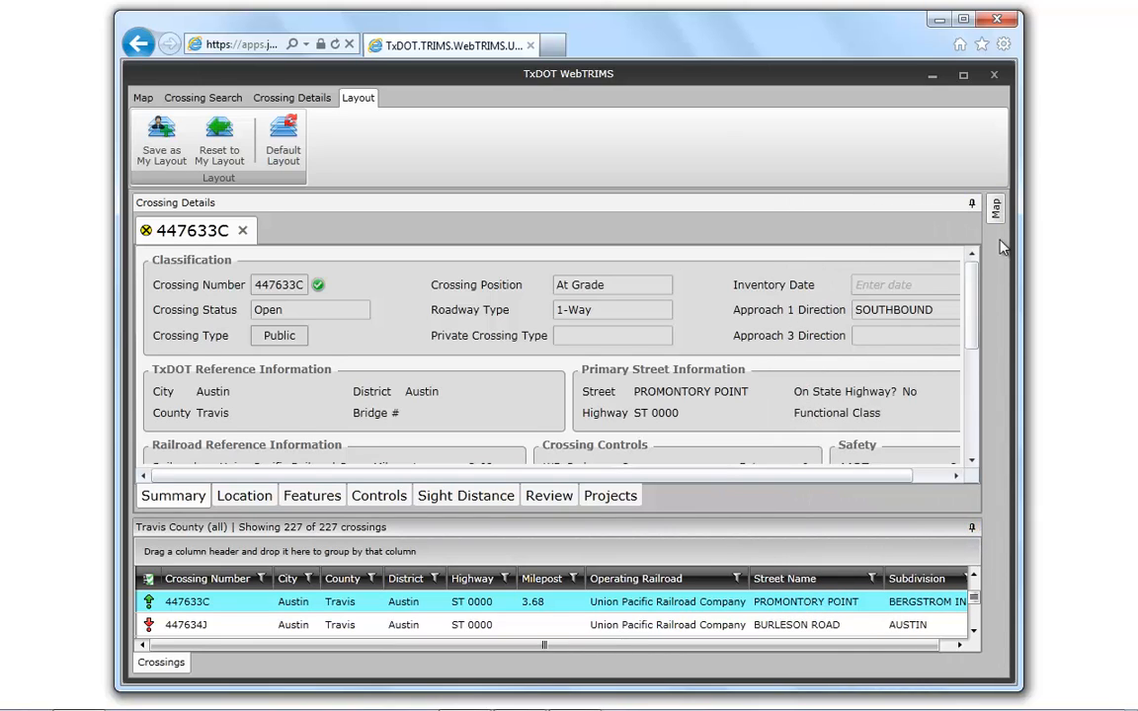
mouse_move(996, 209)
left_click(972, 527)
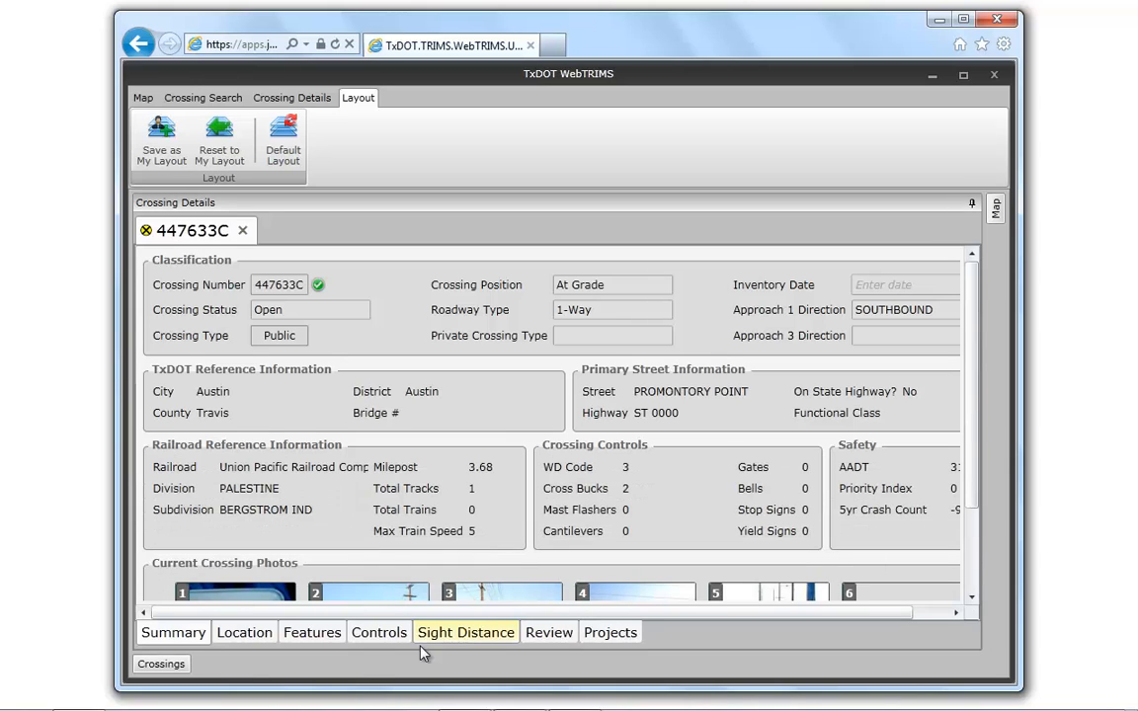
mouse_move(160, 669)
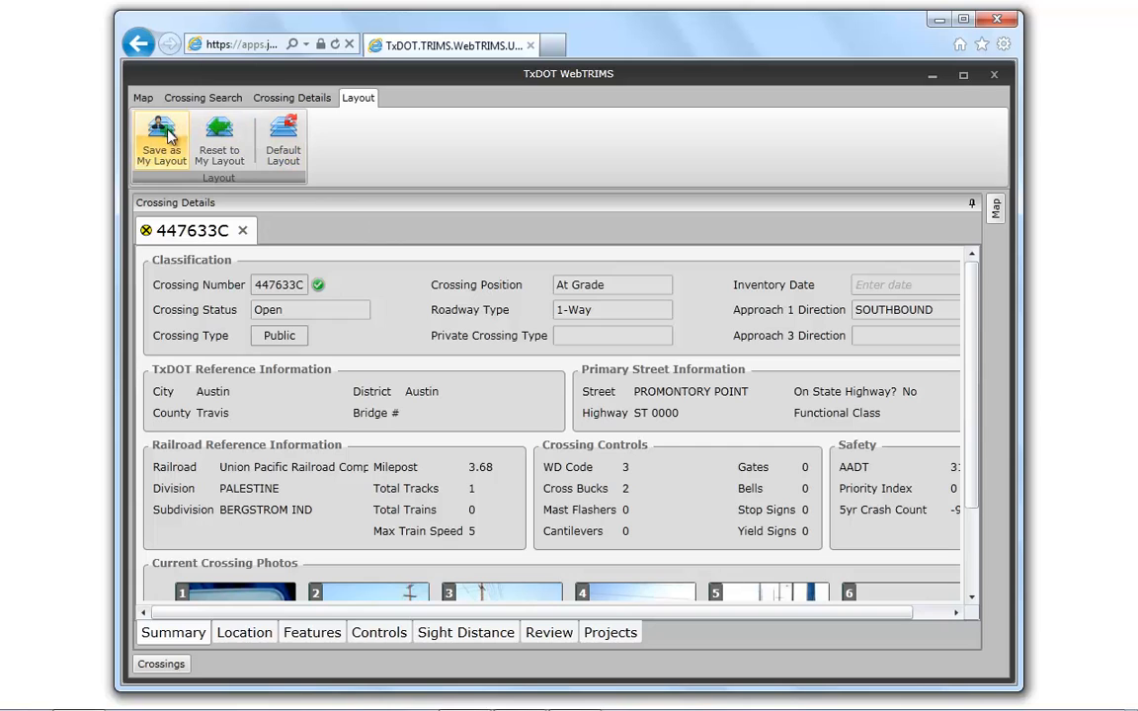
left_click(219, 138)
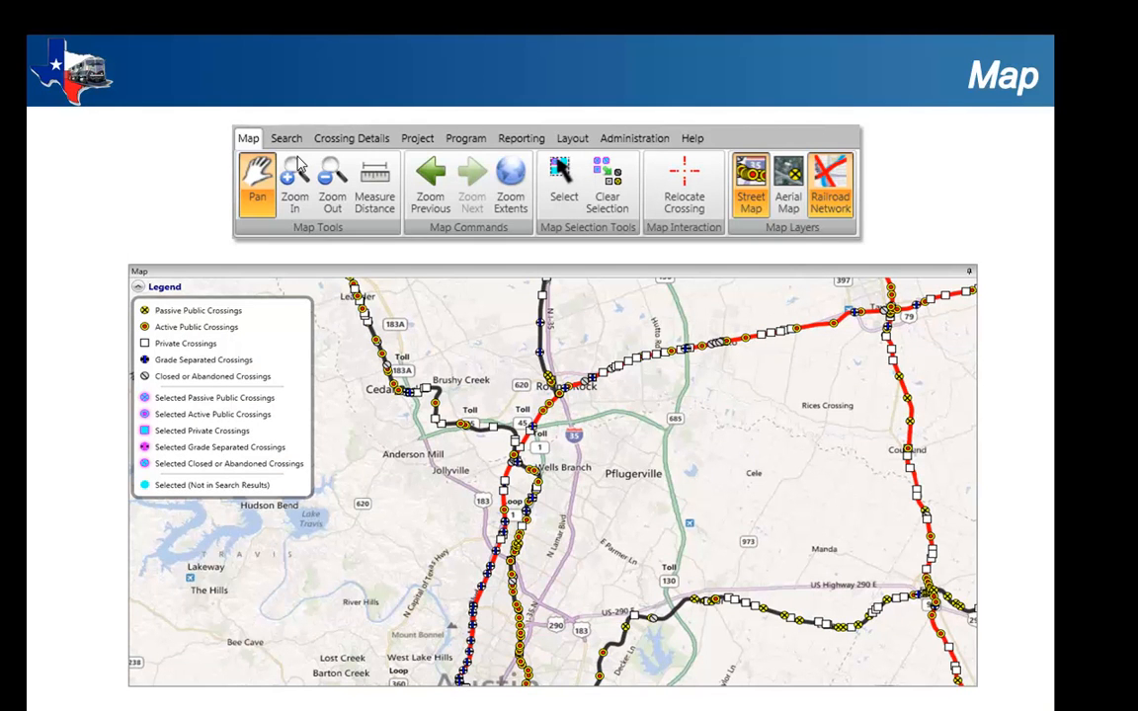
left_click(301, 164)
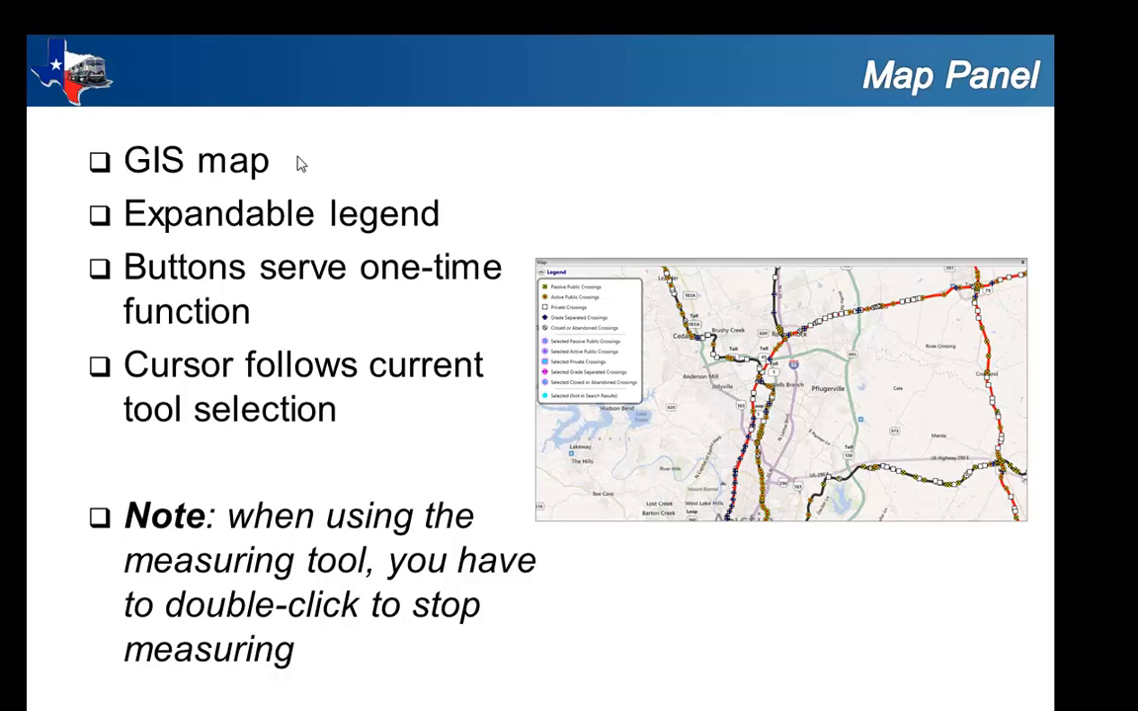
left_click(297, 156)
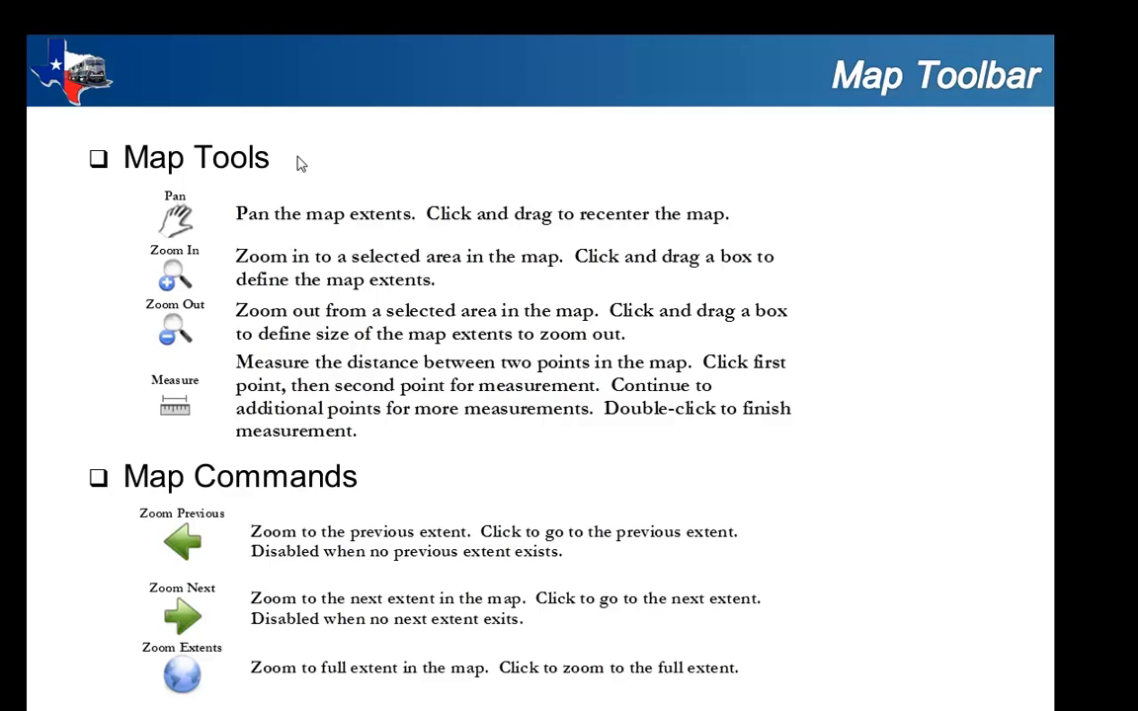
left_click(299, 163)
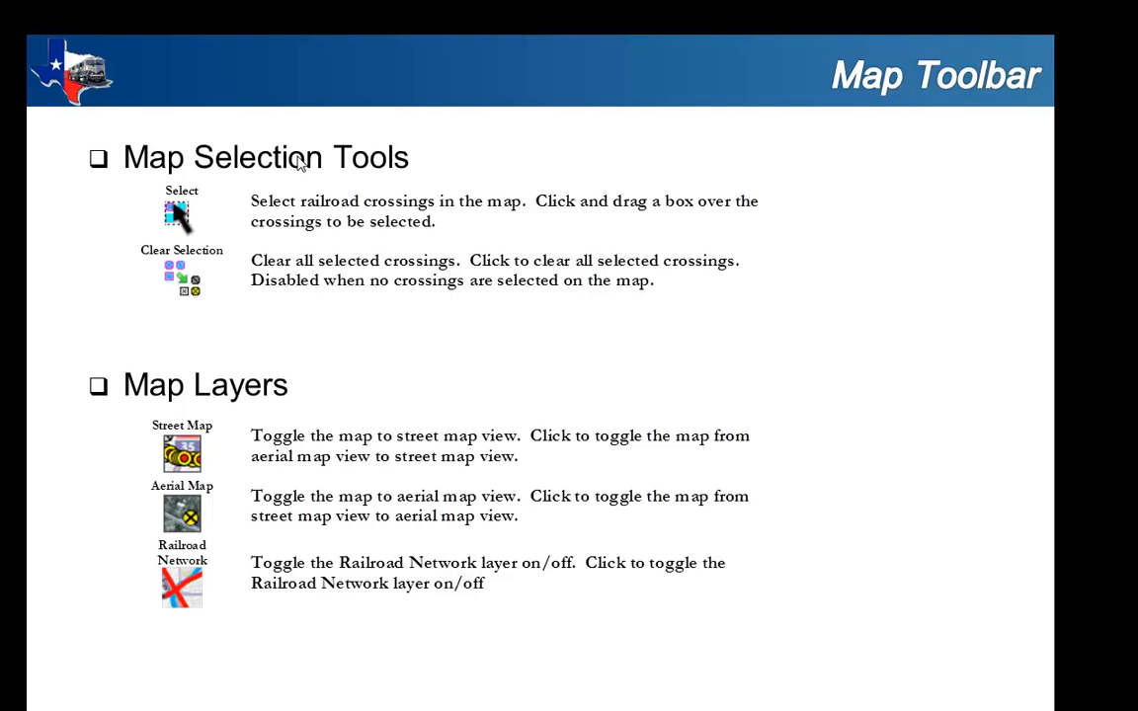
left_click(300, 163)
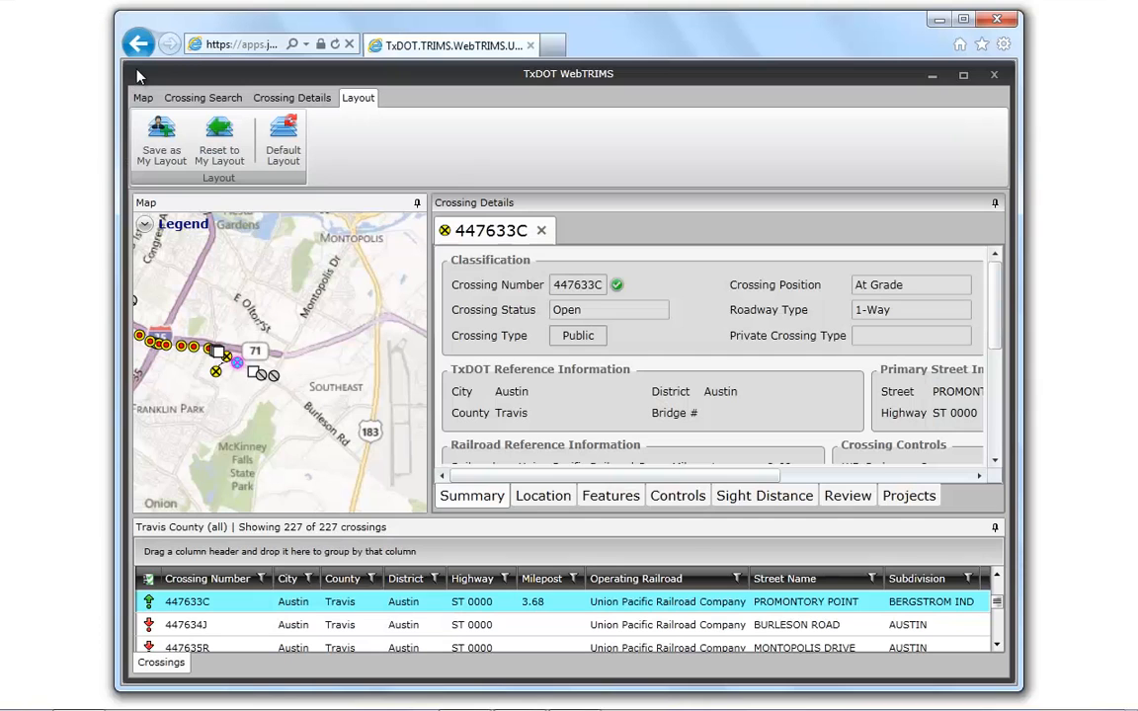
- Auto-hide the Crossing Details and Crossings panels to give the map the full workspace, and check the crossing symbols in its legend
left_click(138, 102)
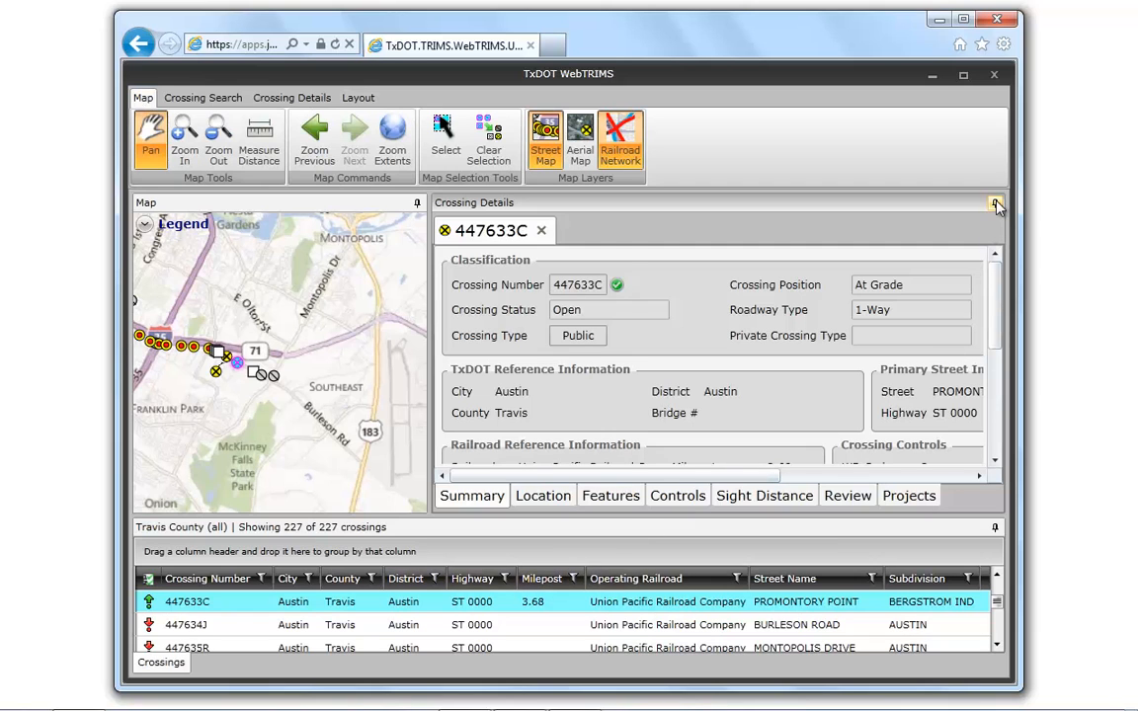
left_click(996, 205)
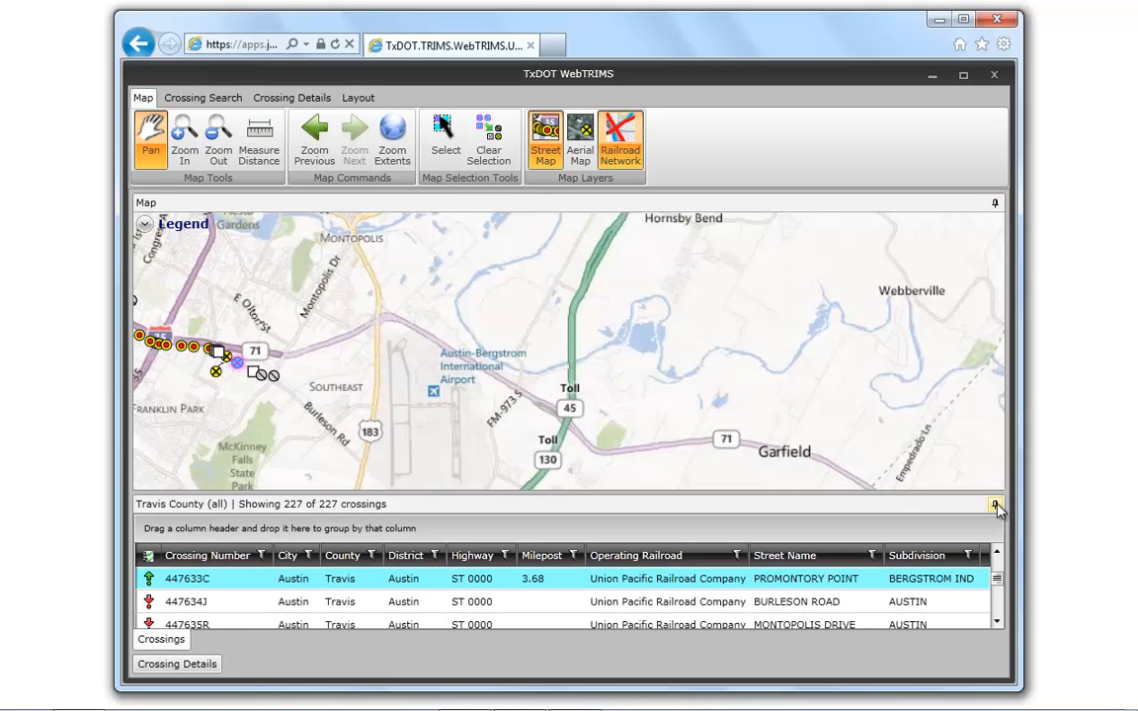
left_click(996, 506)
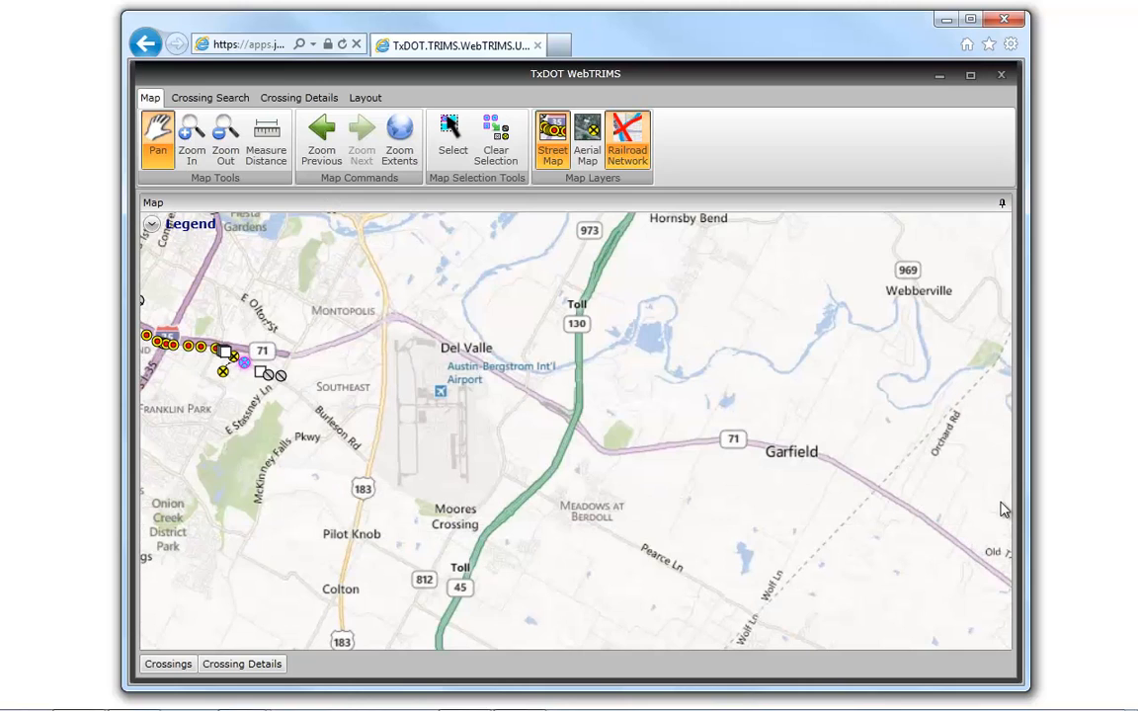
left_click(151, 226)
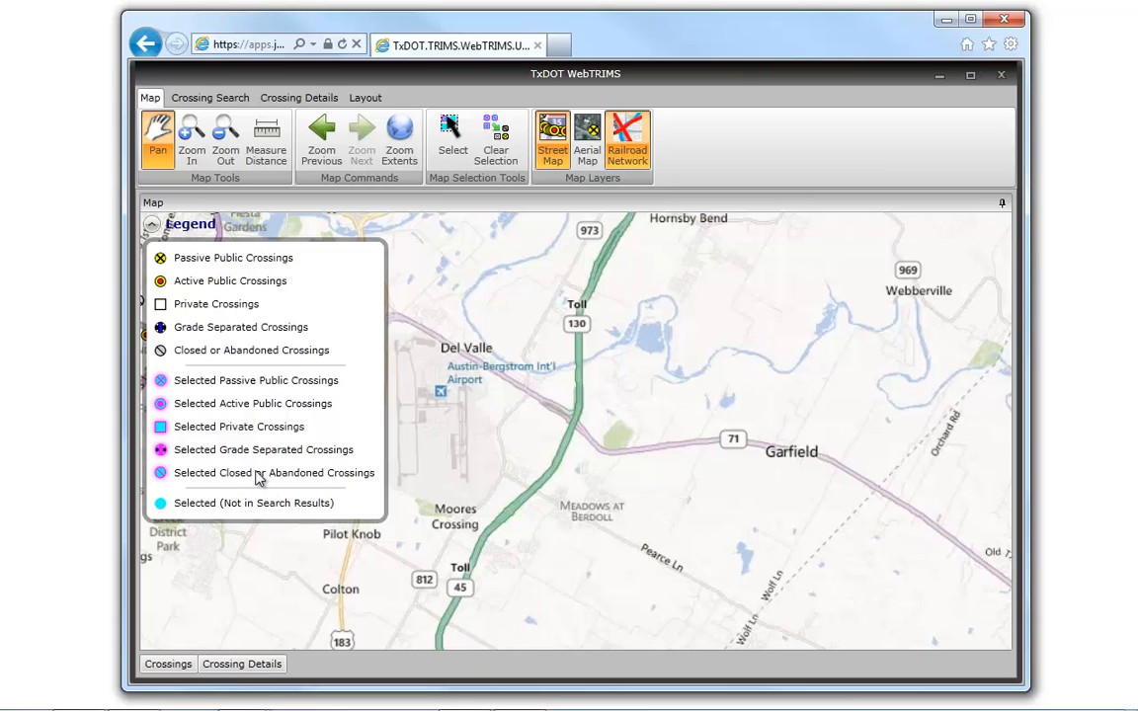
left_click(152, 225)
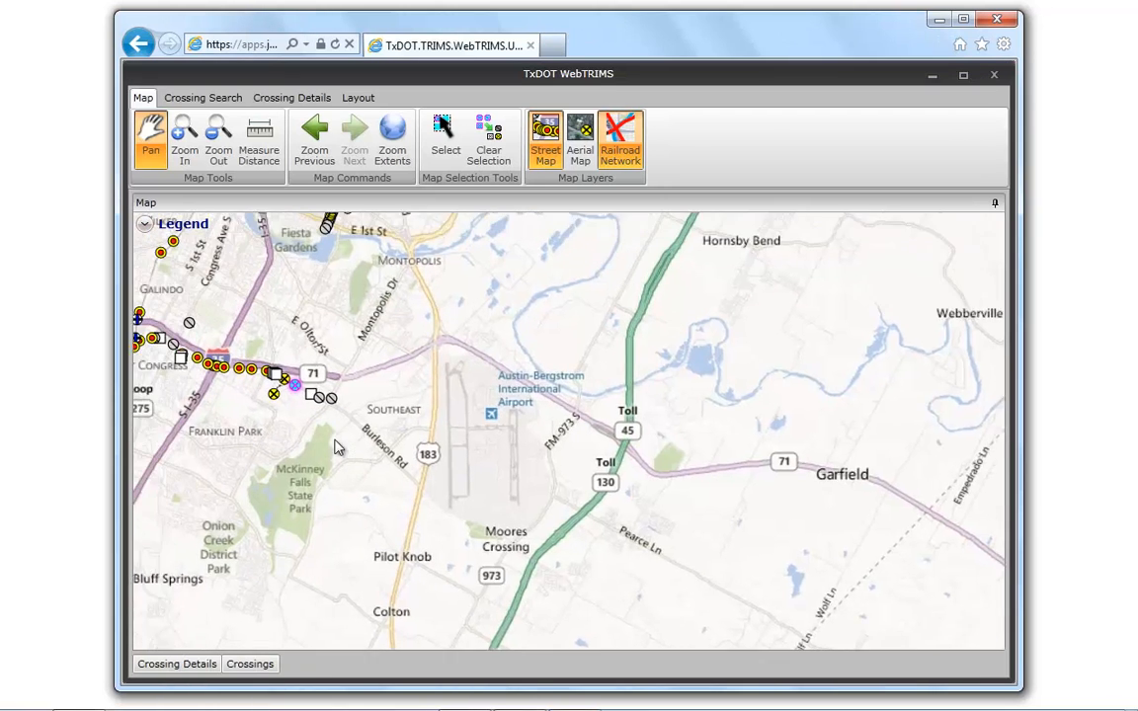
- Bring the selected crossing toward the middle of the map, zoom in on its surroundings along Burleson Rd, and zoom out slightly
left_click_drag(335, 441, 536, 457)
left_click(184, 138)
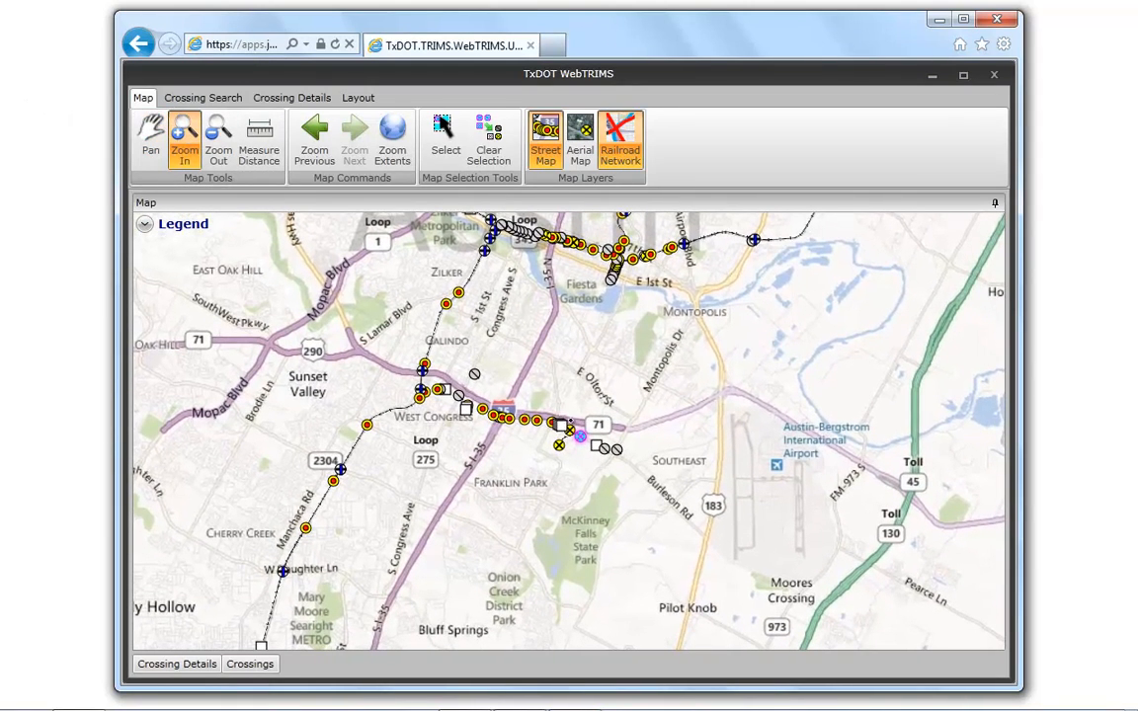
left_click_drag(569, 420, 596, 453)
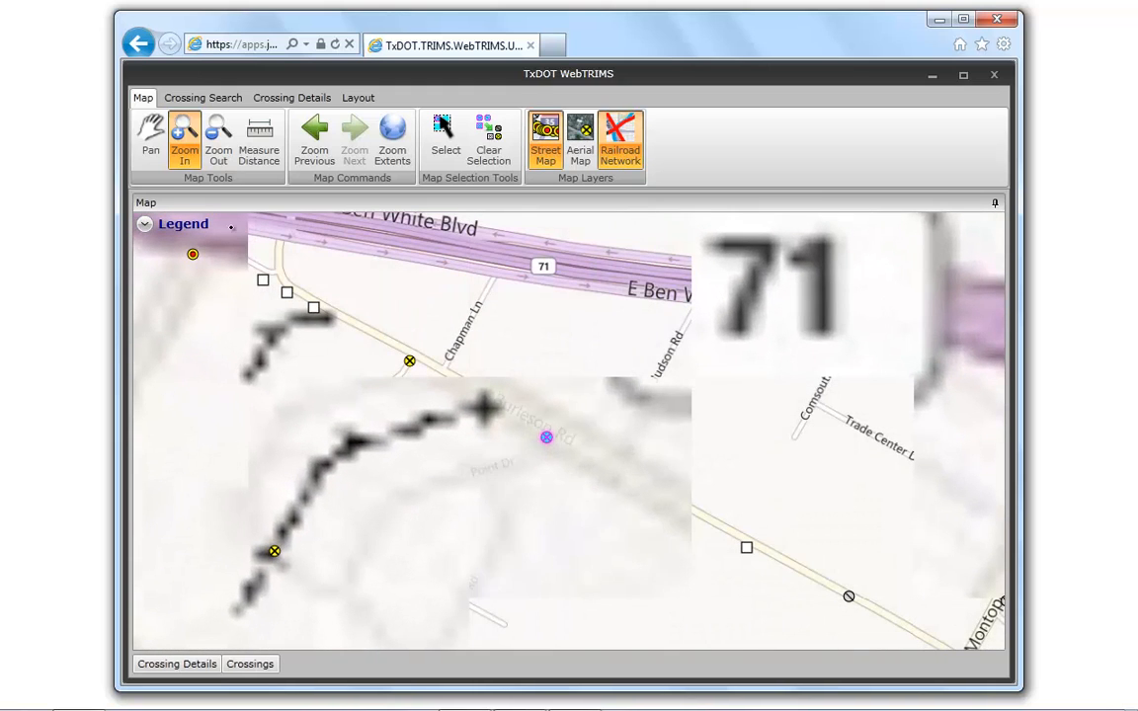
left_click(217, 138)
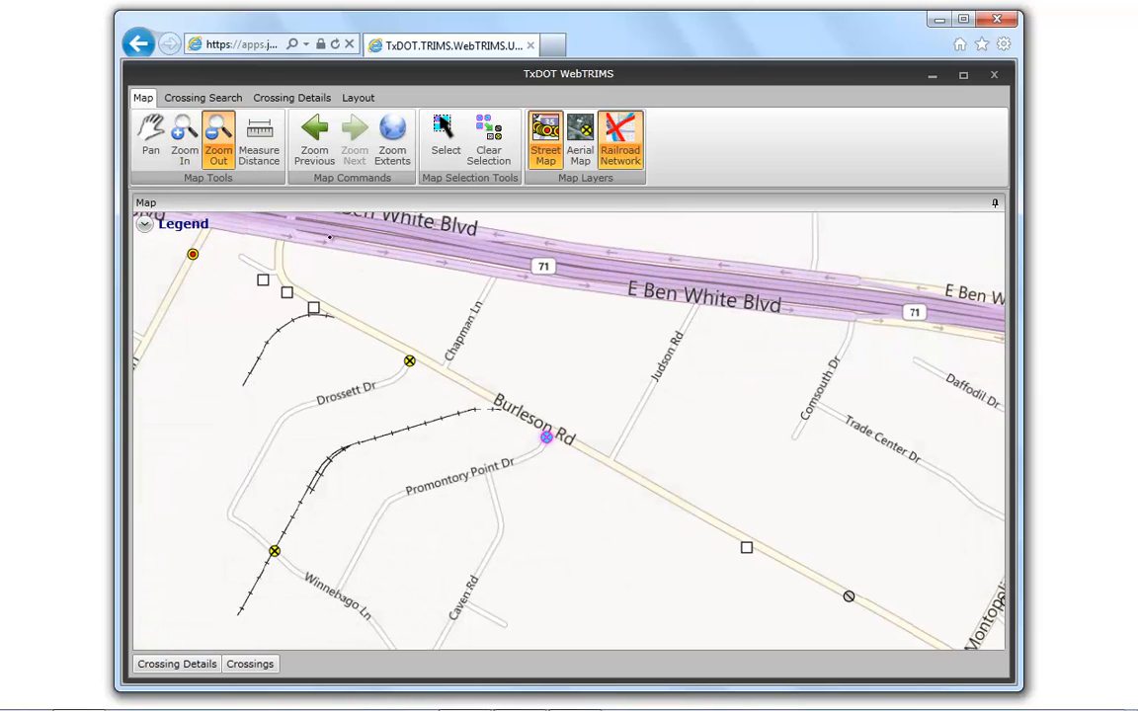
left_click_drag(316, 216, 809, 623)
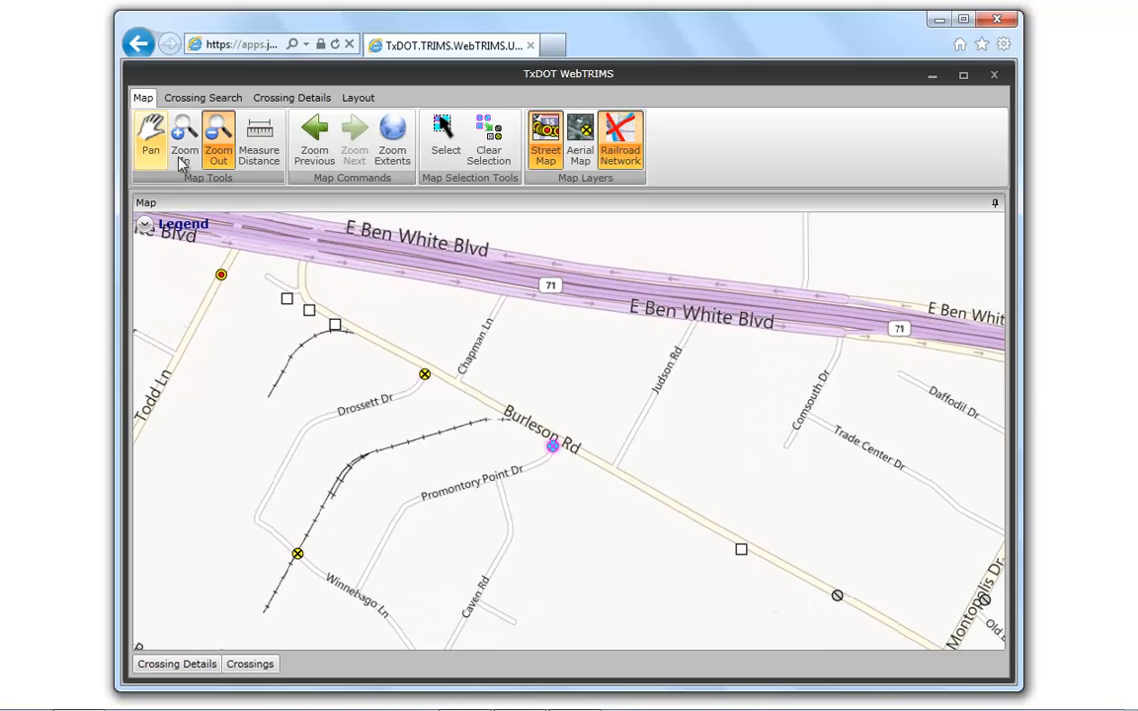
- Measure the distance along Burleson Rd from the Drossett Dr crossing to the square crossing symbol southeast of Judson Rd
left_click(259, 144)
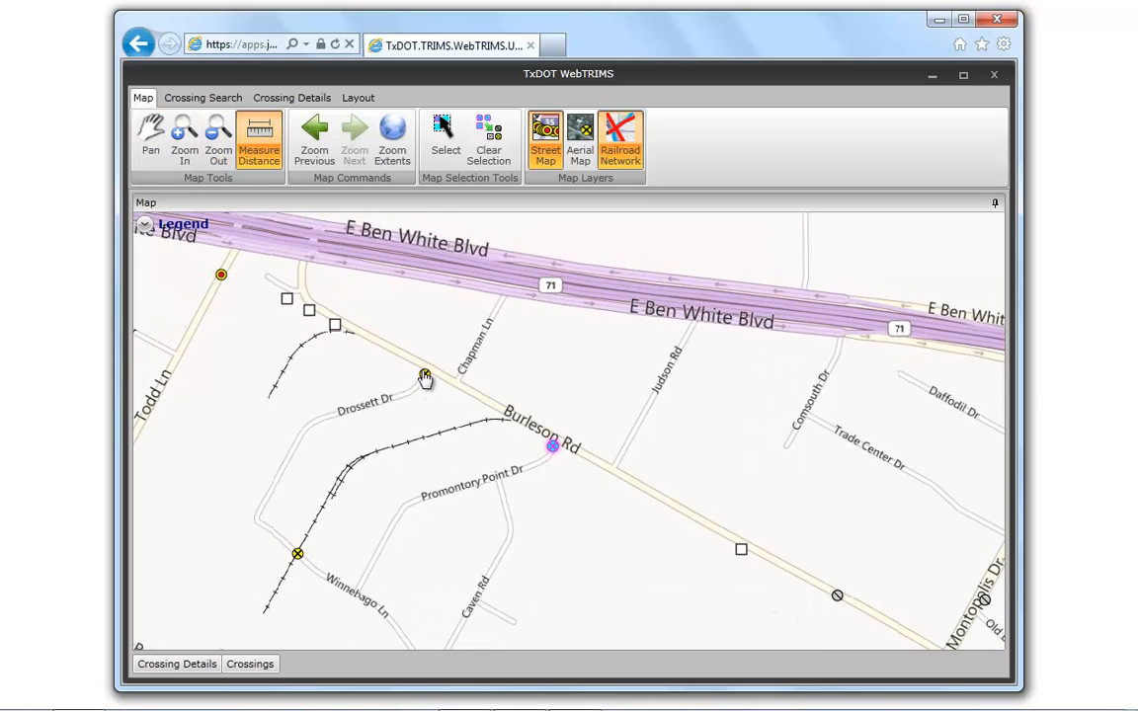
left_click(426, 376)
double_click(737, 550)
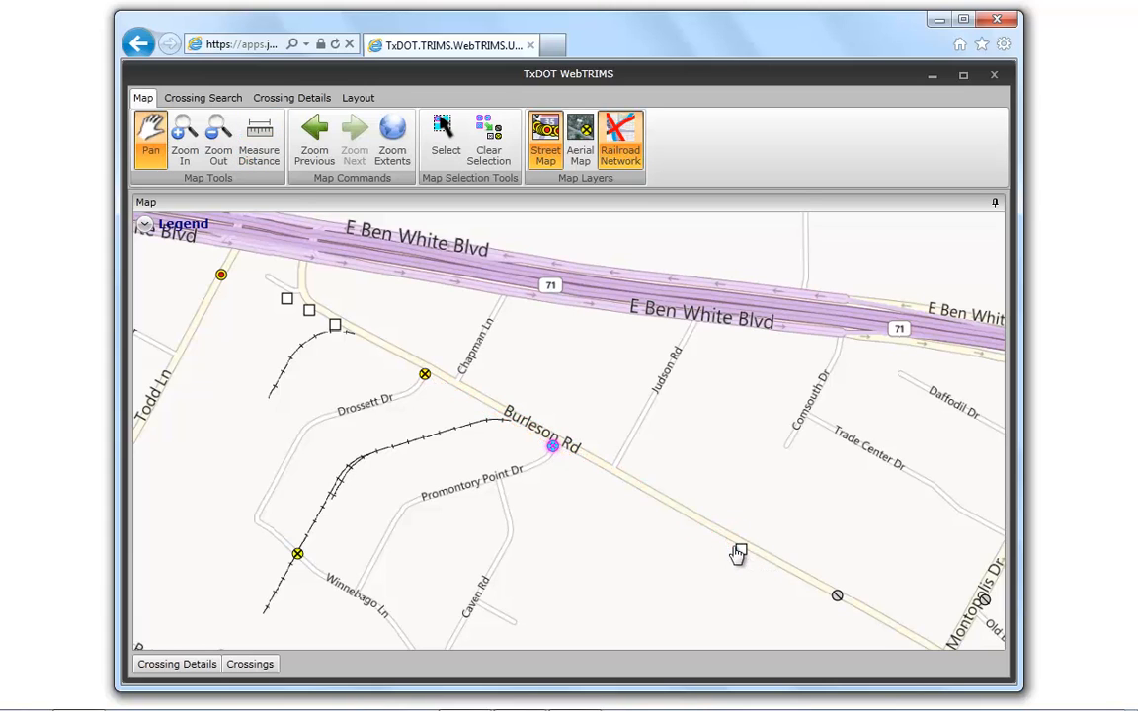
- Step back to the previous map view and forward again, and show the map's full statewide extent
left_click(316, 146)
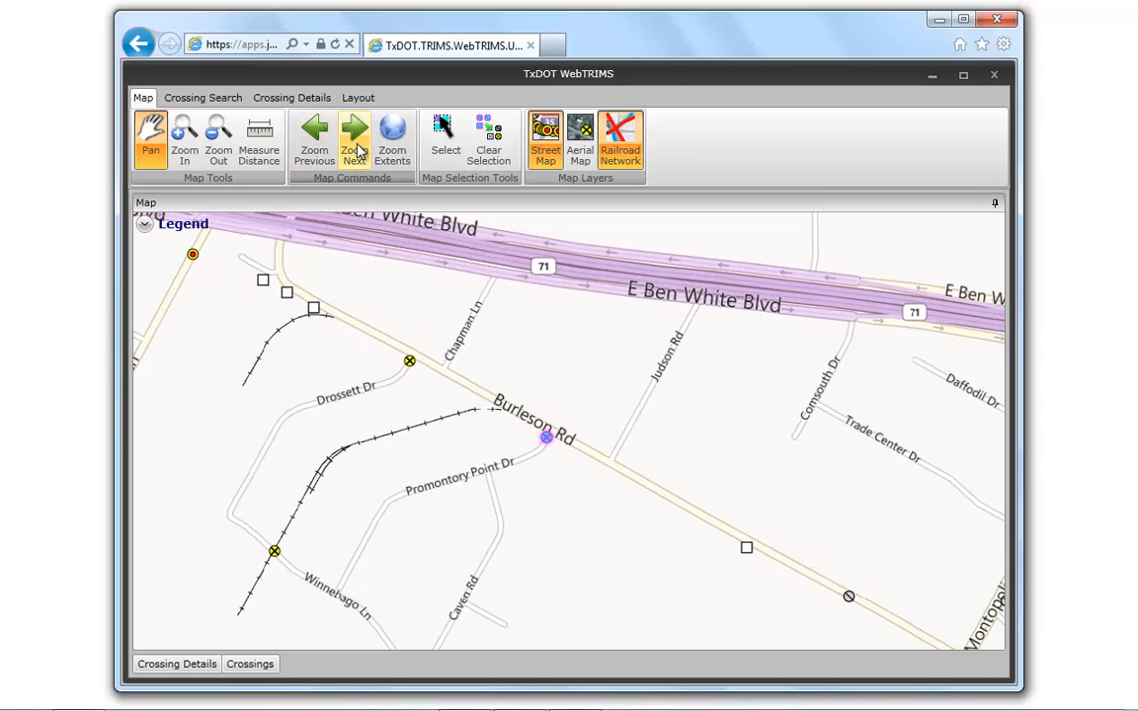
left_click(352, 151)
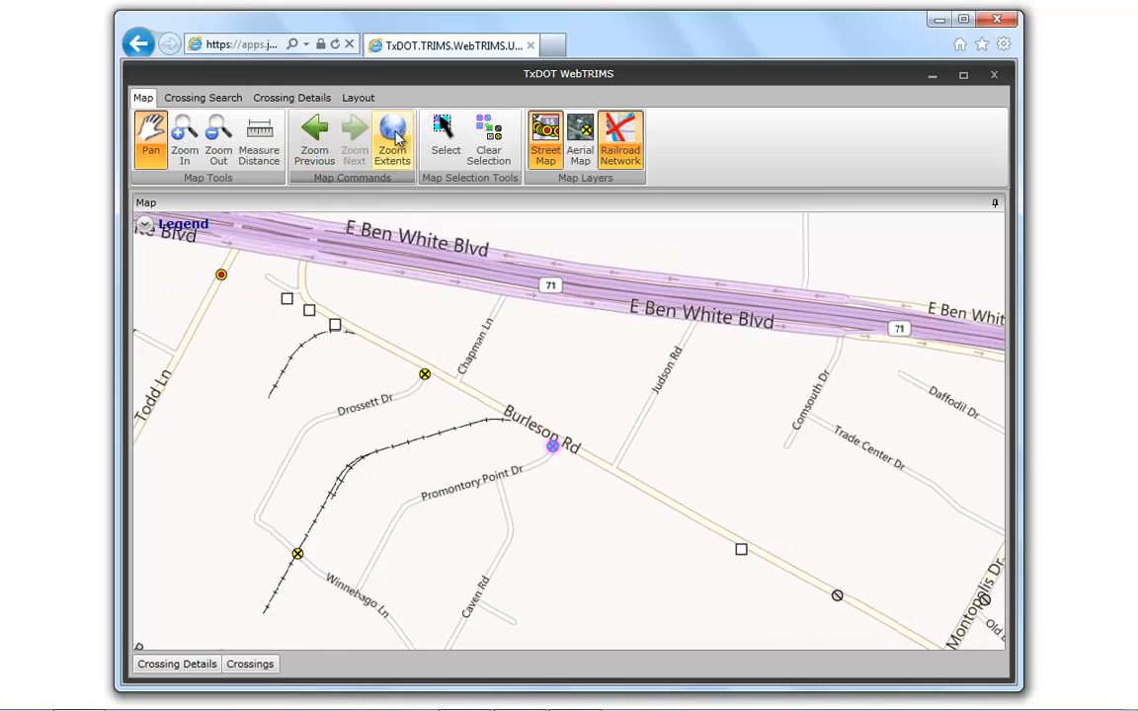
left_click(395, 141)
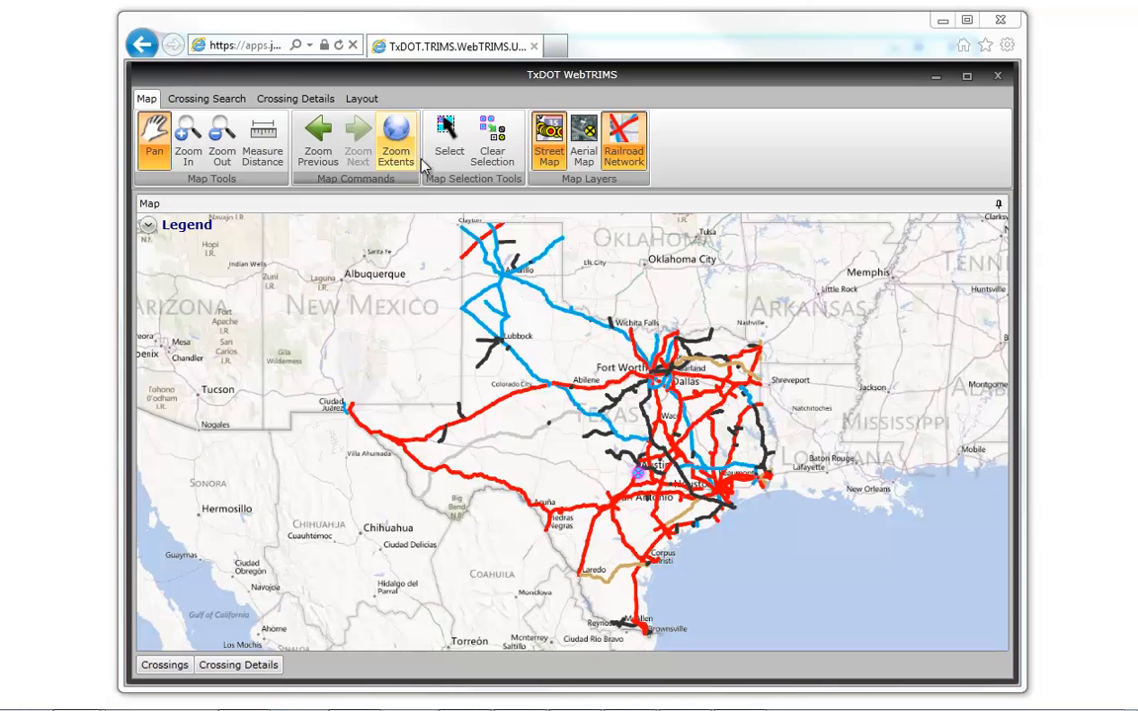
- Hide and show the Railroad Network layer on the statewide map, and return to the previous Burleson Rd view
left_click(629, 141)
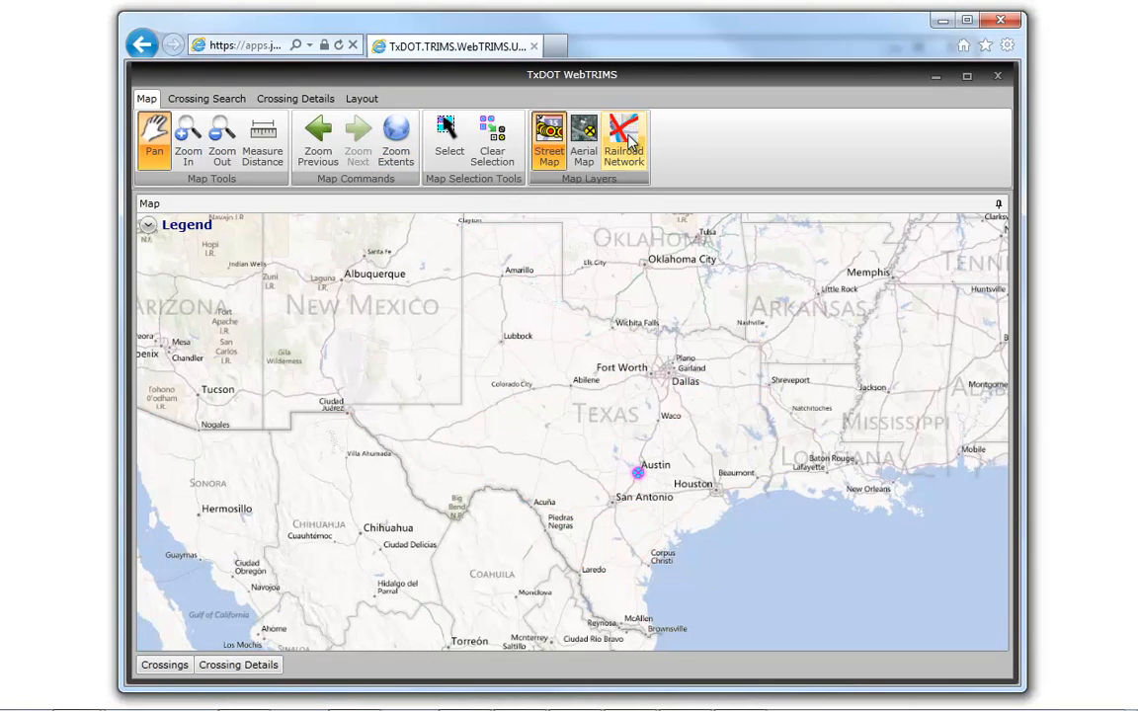
left_click(629, 141)
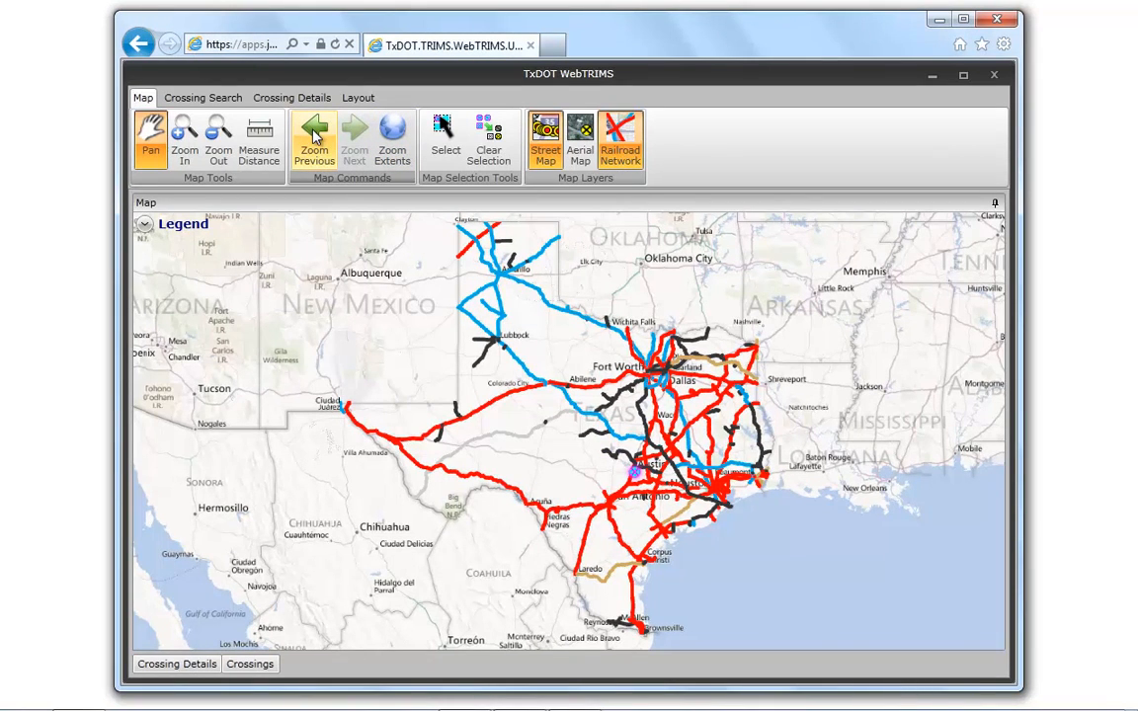
left_click(314, 136)
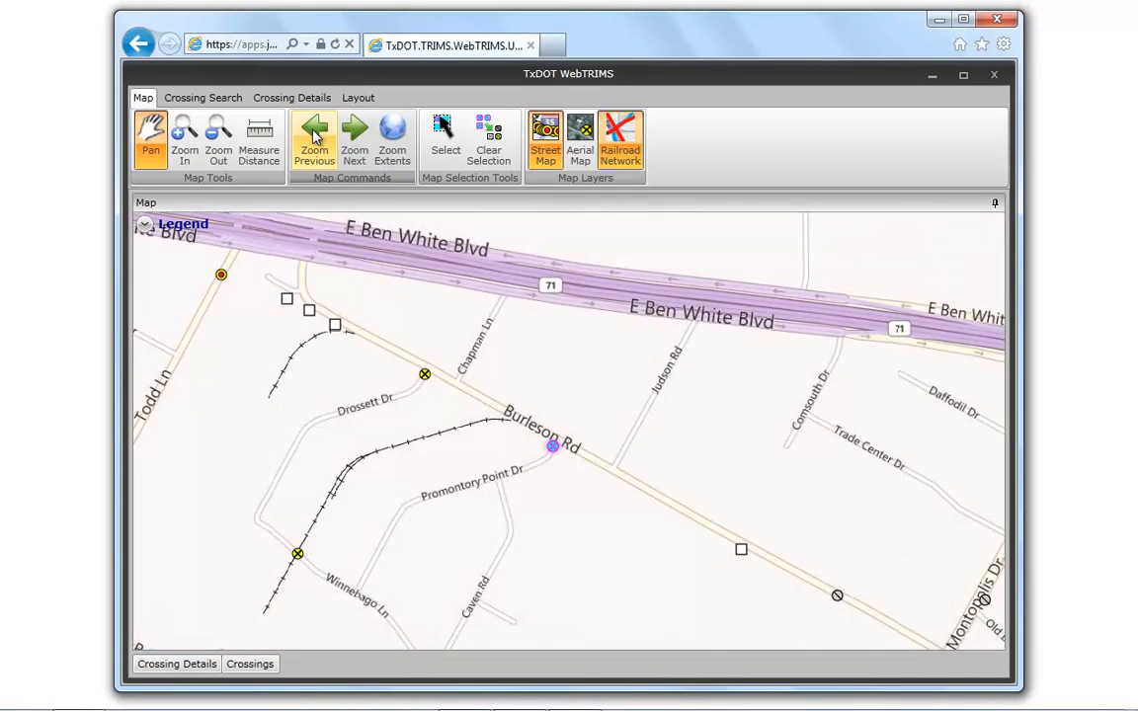
- Box-select the crossings around Burleson Rd, reselect only the Drossett Dr and Promontory Point Dr crossings, and clear the selection
left_click(445, 138)
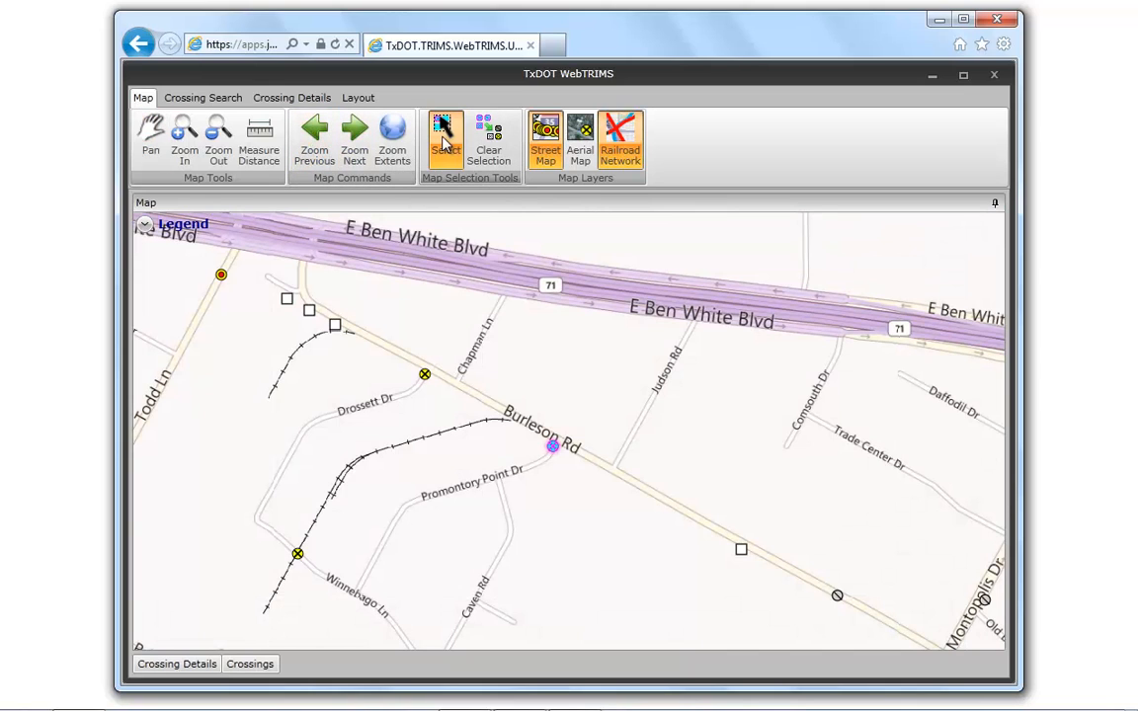
left_click_drag(209, 244, 895, 647)
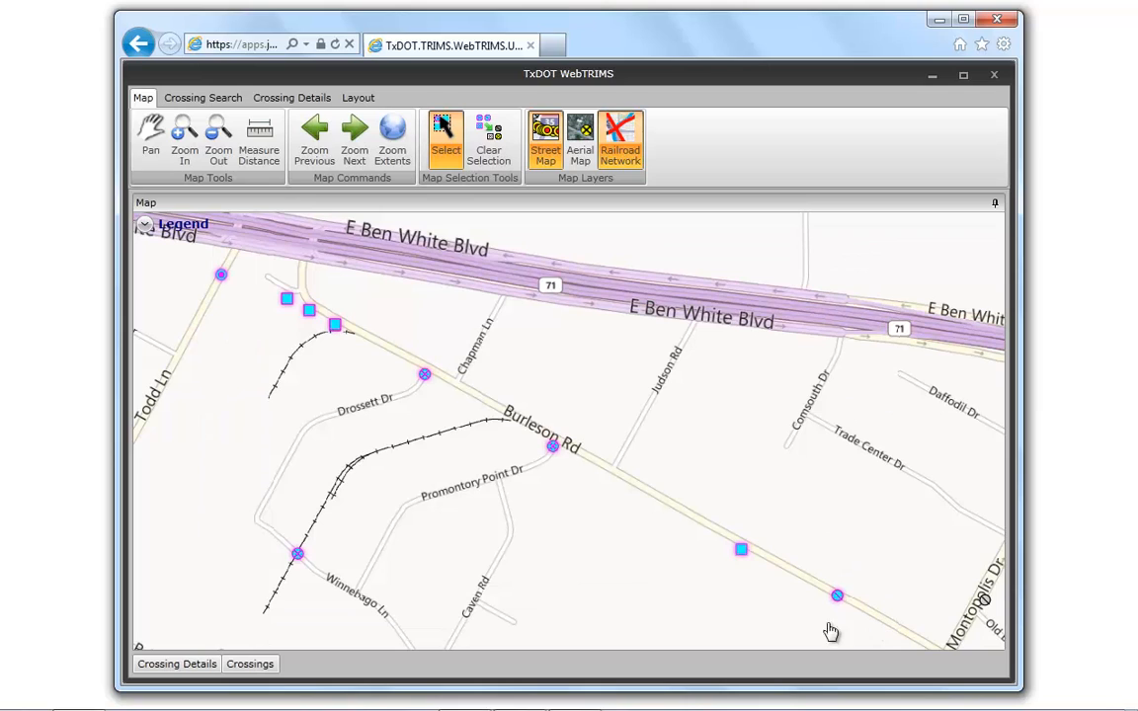
left_click_drag(378, 329, 643, 496)
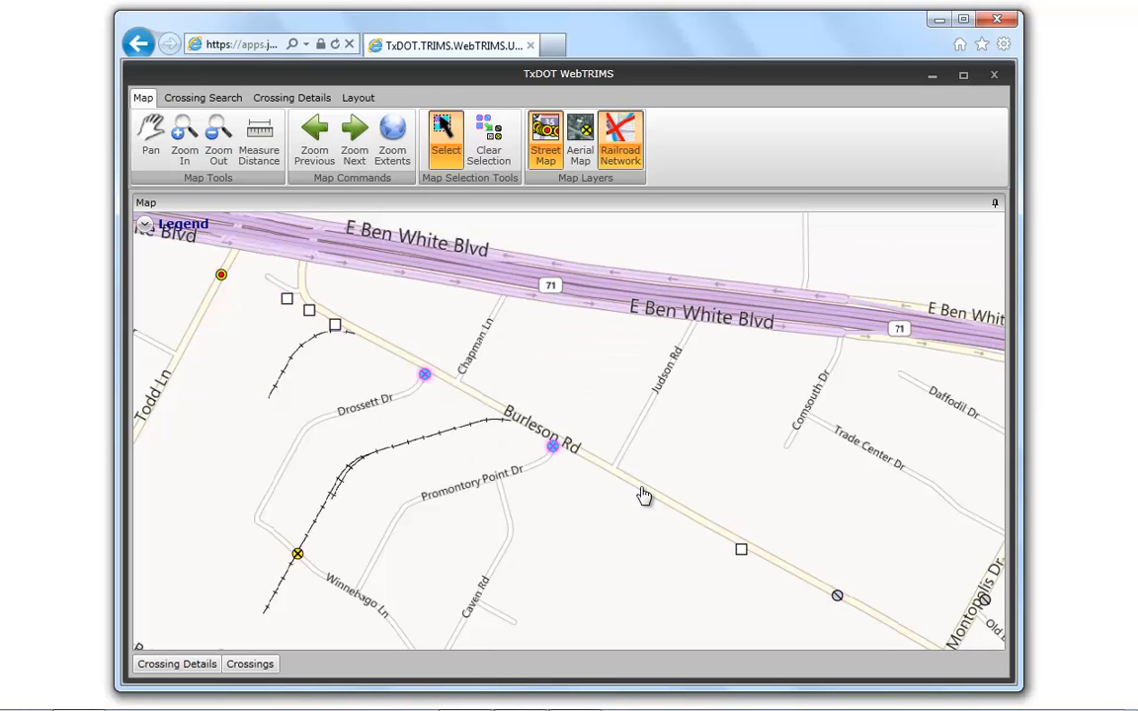
left_click(490, 143)
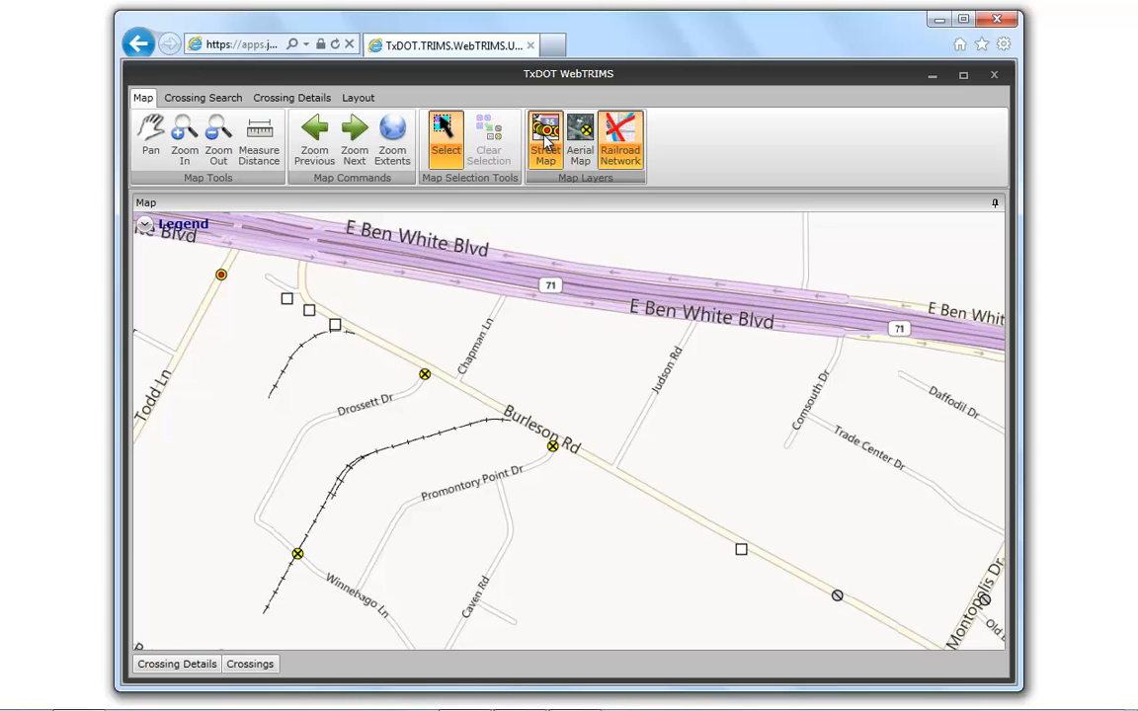
- Show the aerial map and zoom in closely on the Promontory Point Dr crossing at Burleson Rd
left_click(582, 139)
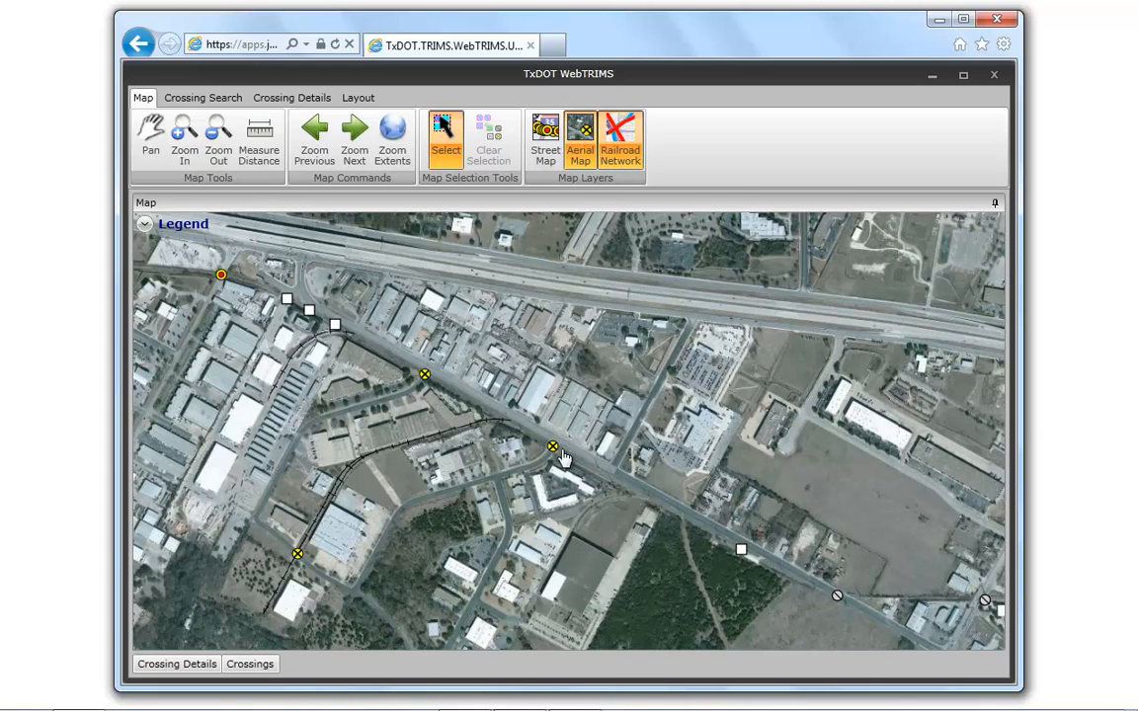
scroll(550, 448, "up", 5)
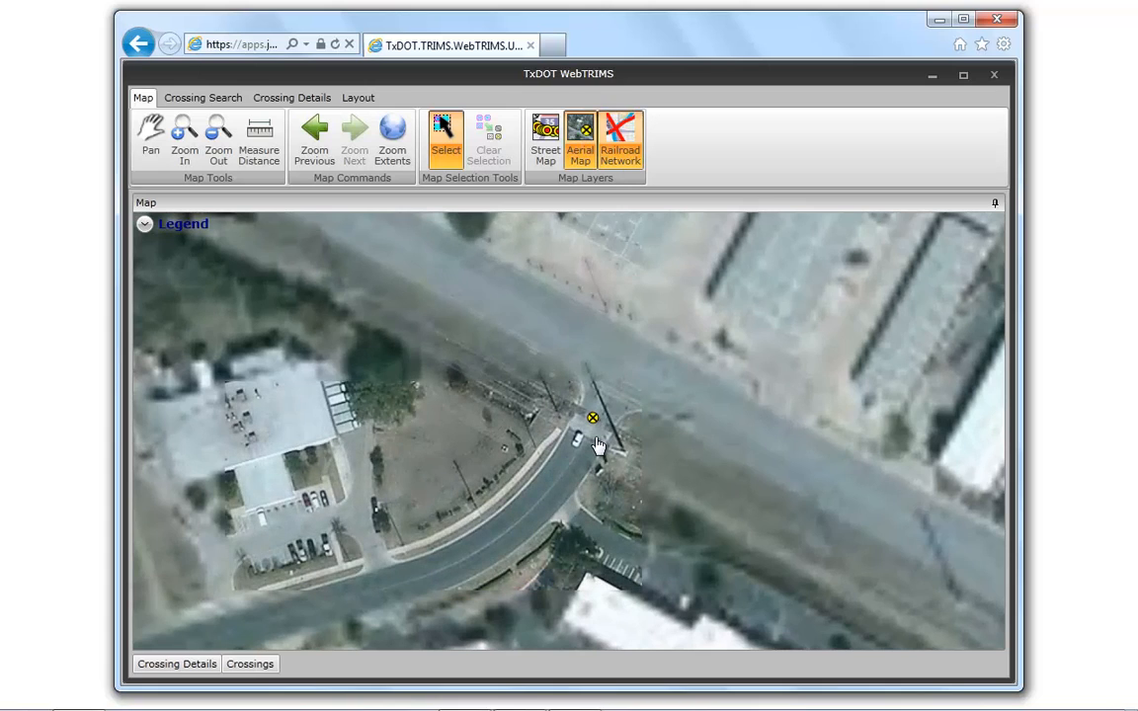
scroll(595, 440, "up", 2)
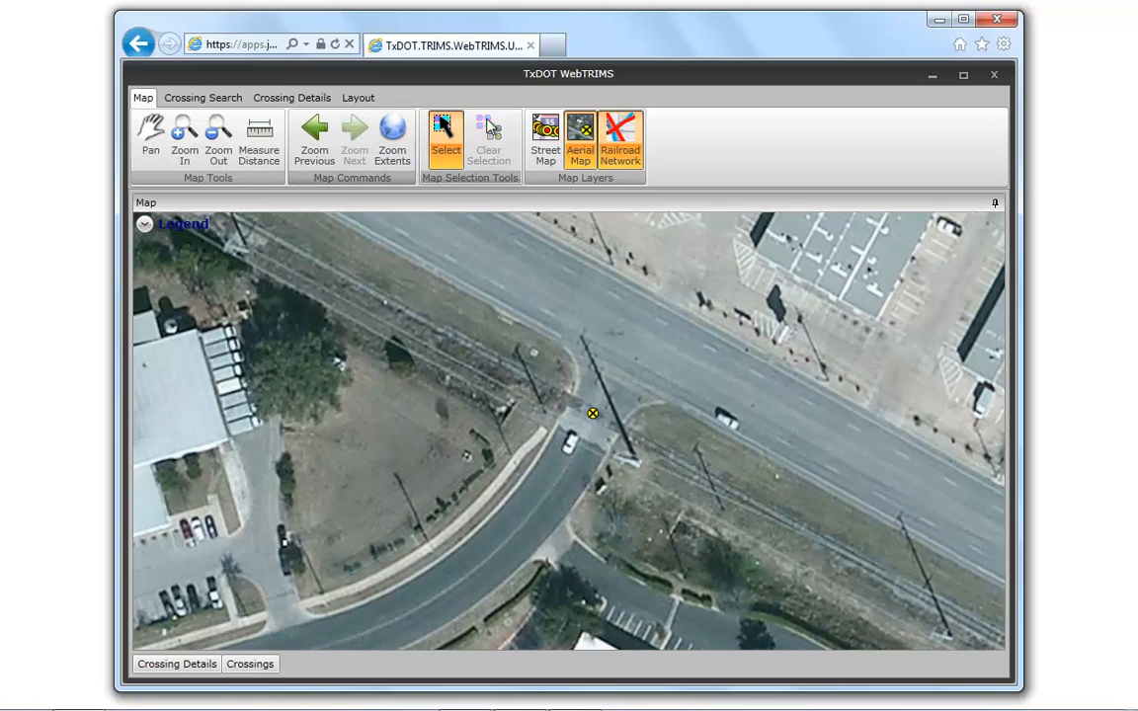
- Restore the street map and return the view to the full statewide extent
left_click(545, 141)
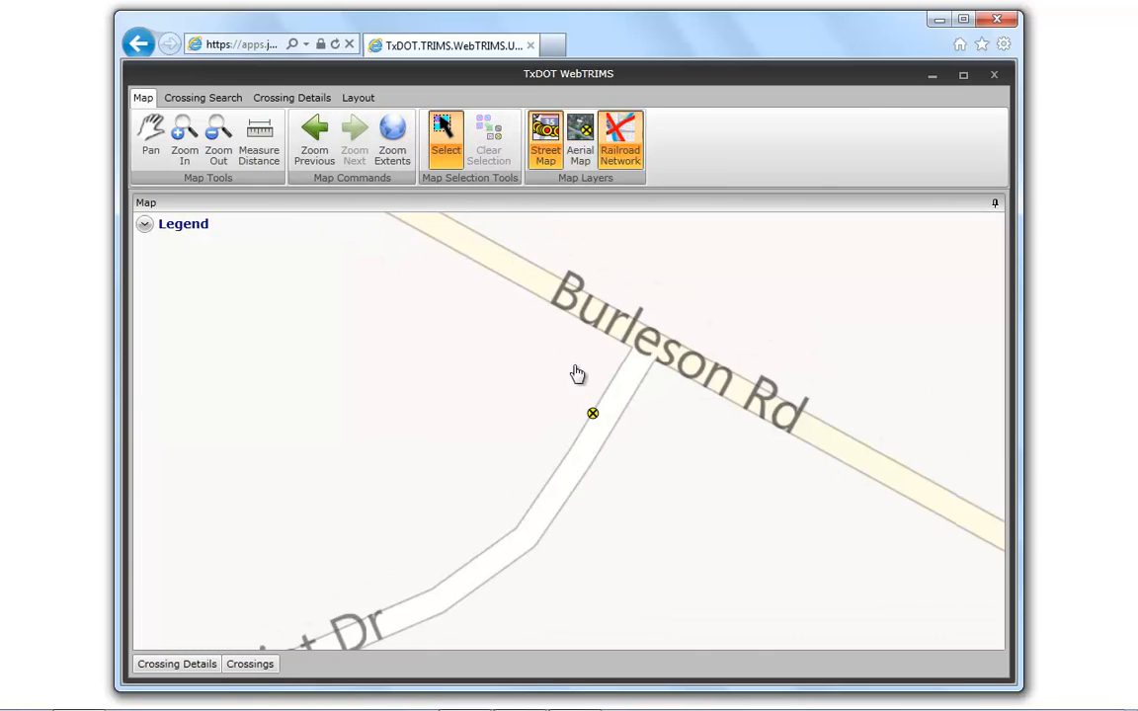
left_click(383, 136)
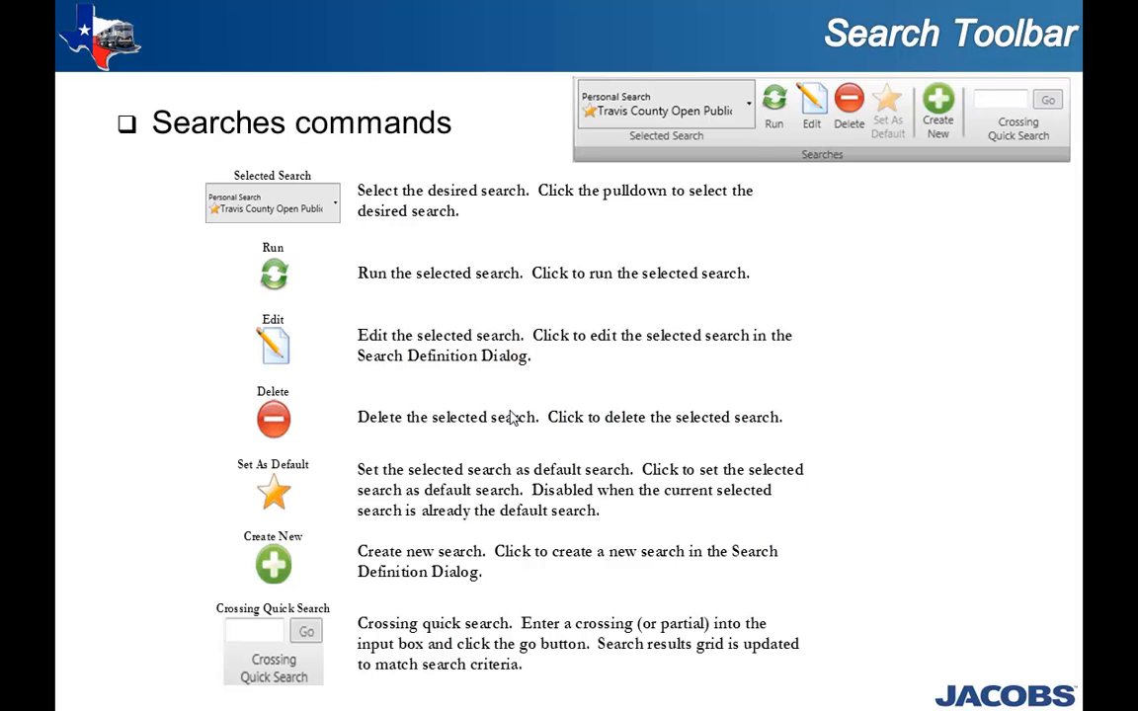
left_click(511, 411)
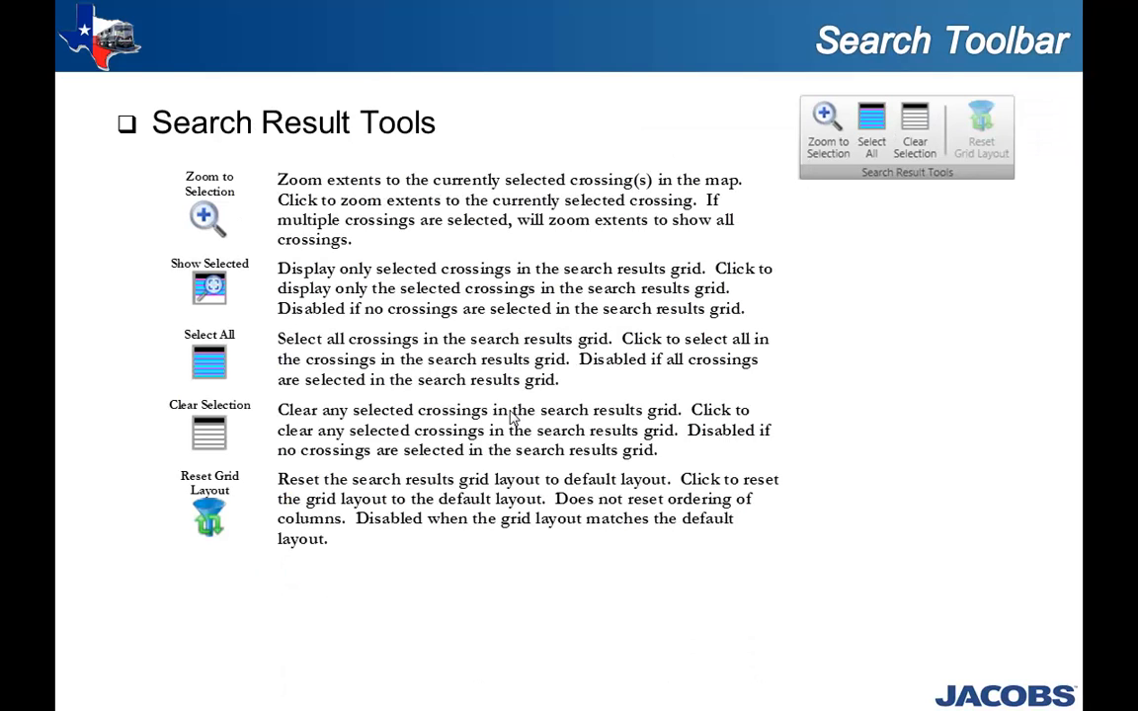
left_click(510, 417)
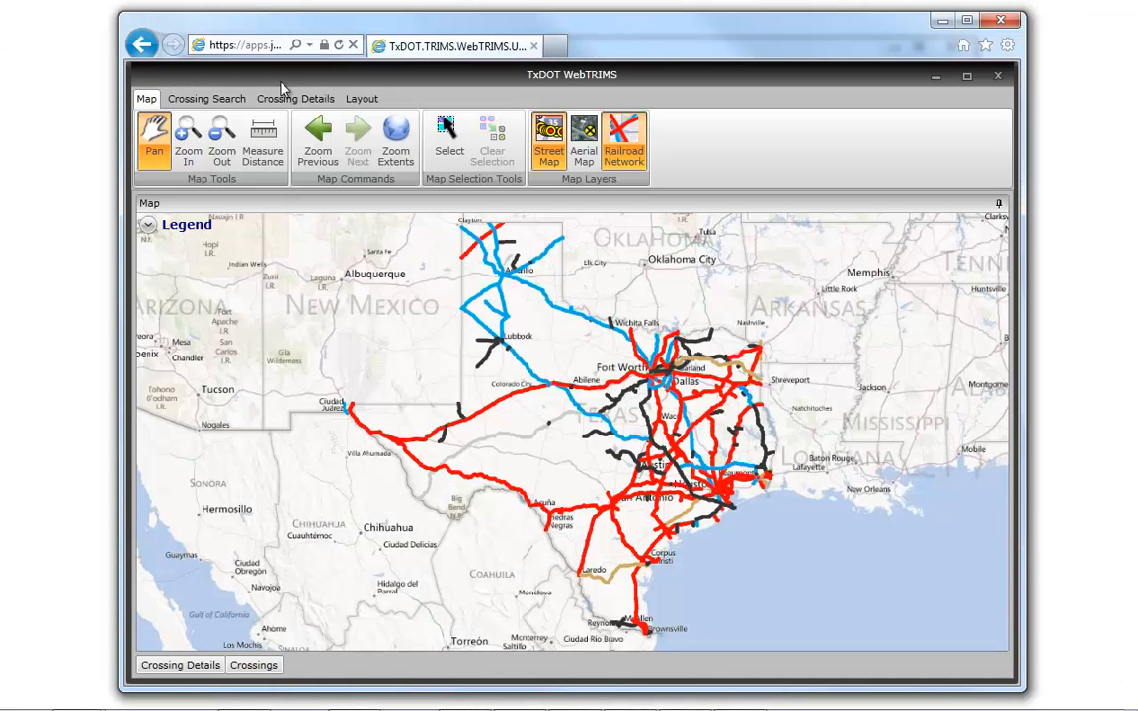
- Reset the workspace to the saved personal layout and bring up the crossing search tools
left_click(346, 97)
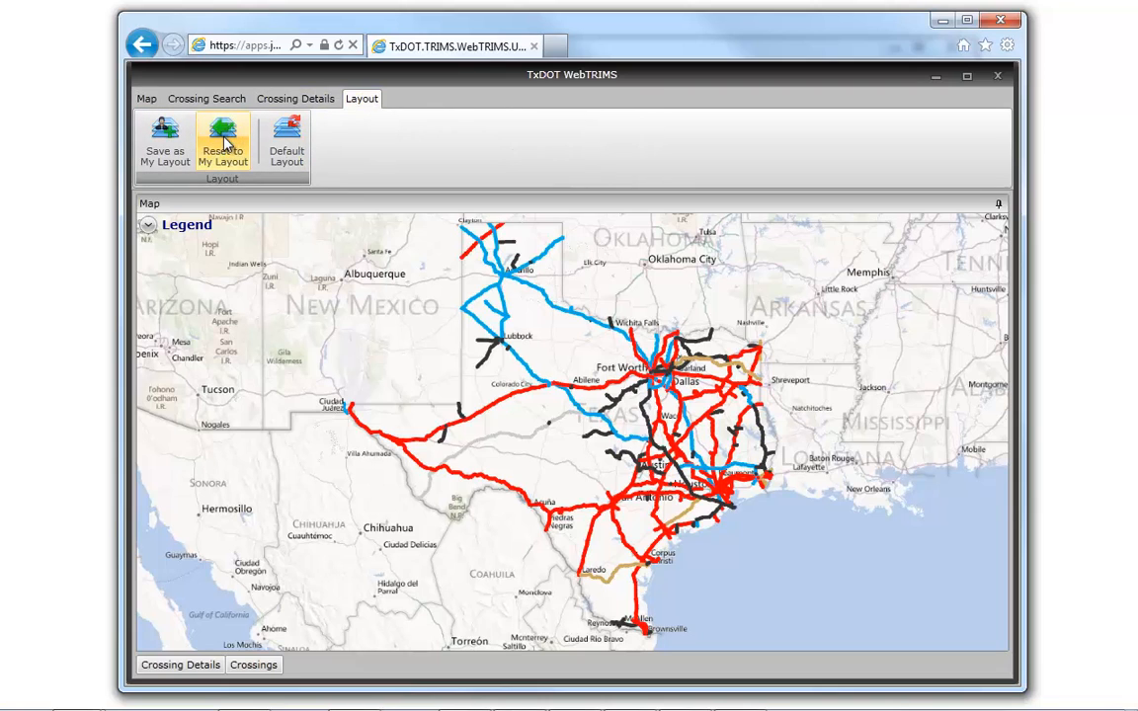
left_click(225, 144)
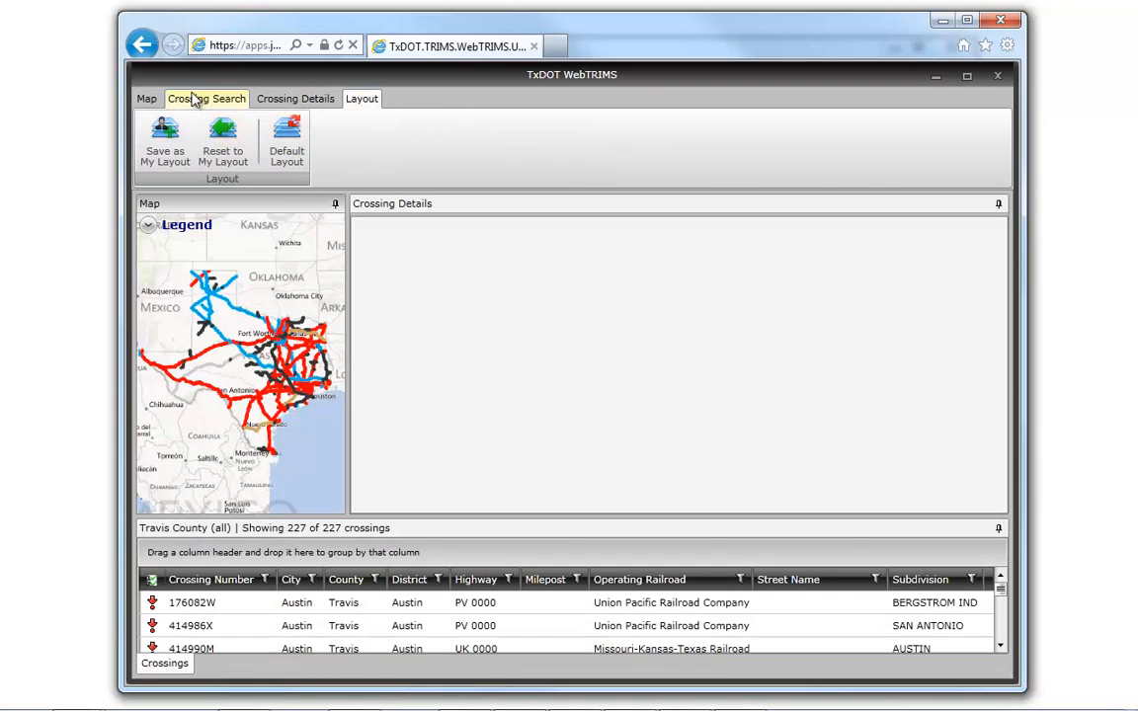
left_click(194, 100)
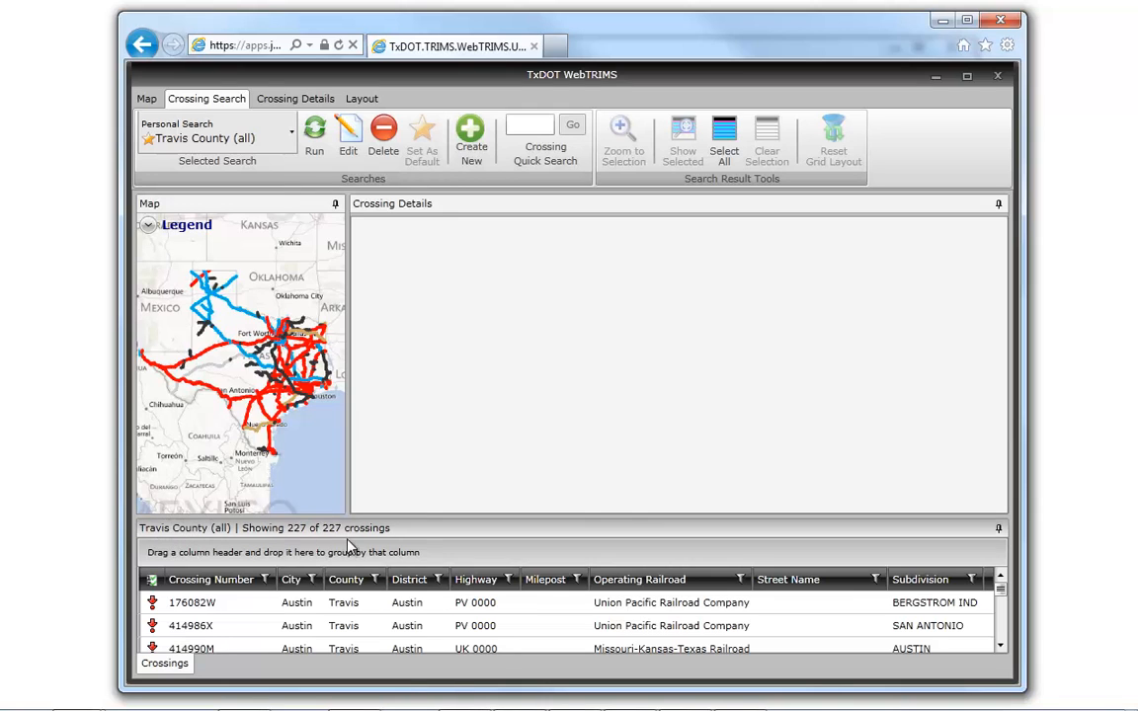
- Auto-hide the Crossing Details panel and make the Travis County crossings grid taller
left_click(998, 203)
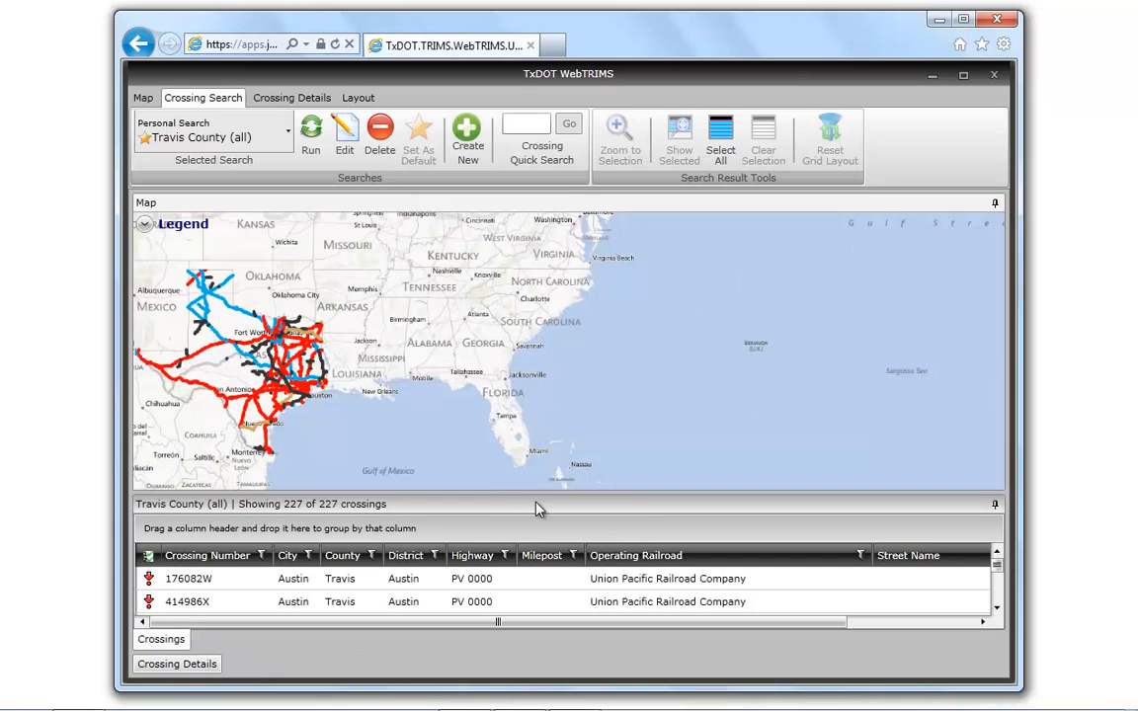
left_click_drag(548, 492, 549, 450)
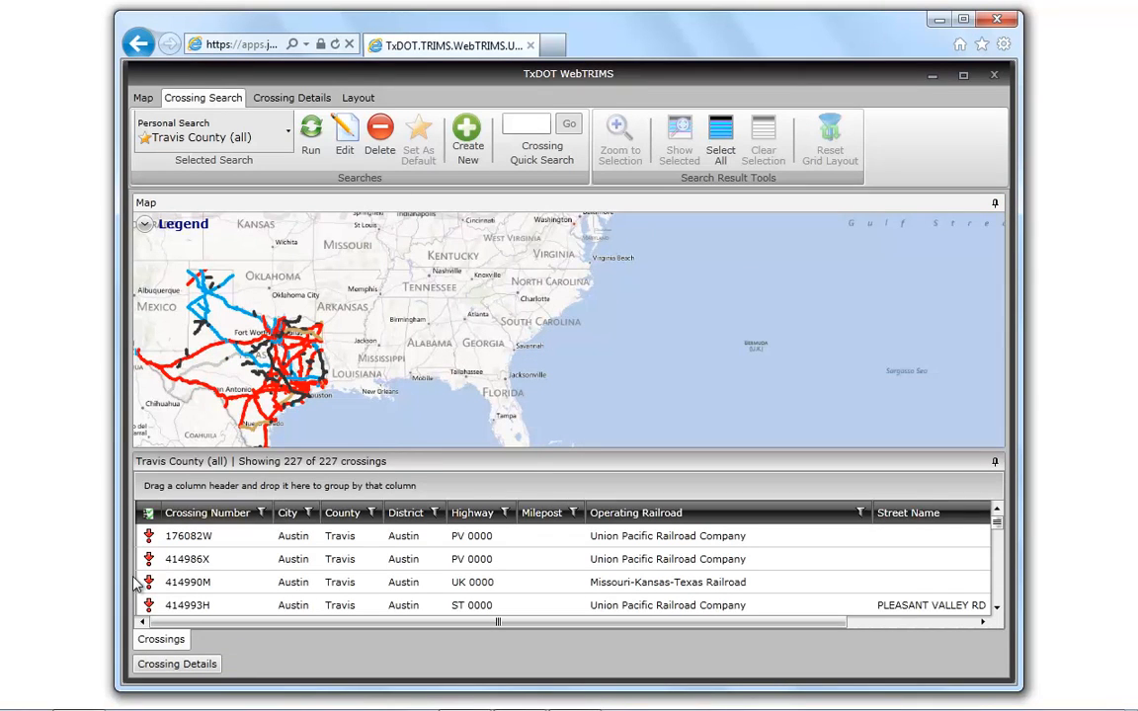
- Select crossings 176082W through 414993H in the grid, zoom the map to them, and check their highlighted symbols
left_click_drag(151, 540, 159, 605)
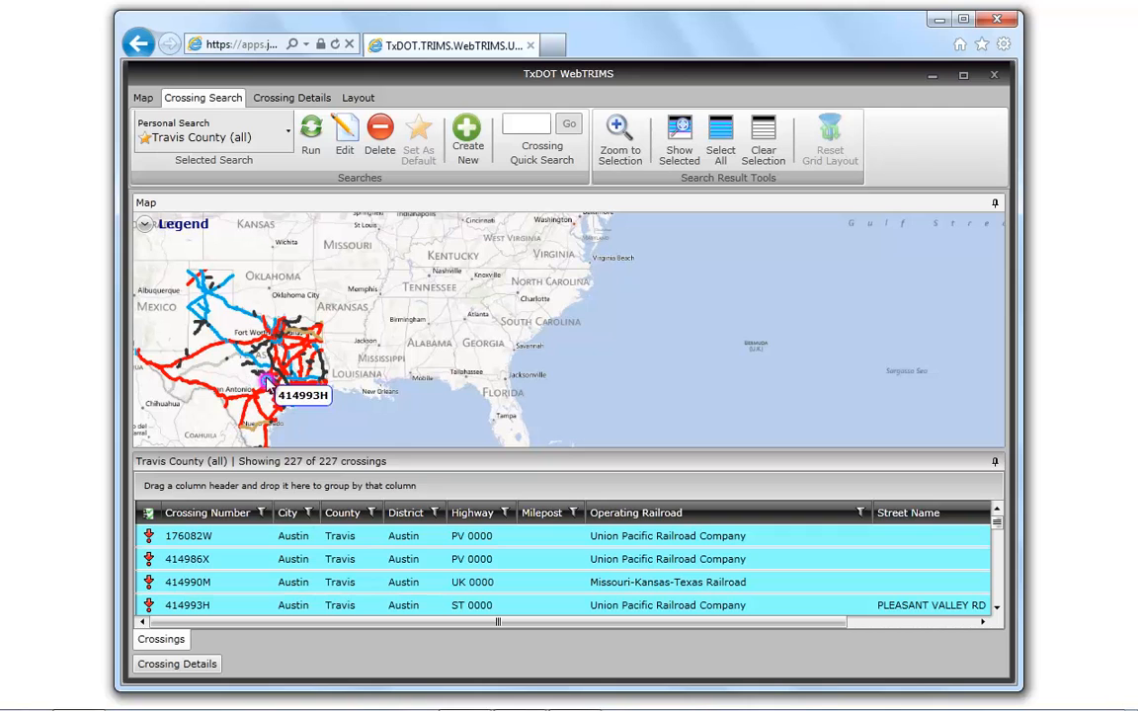
left_click(622, 143)
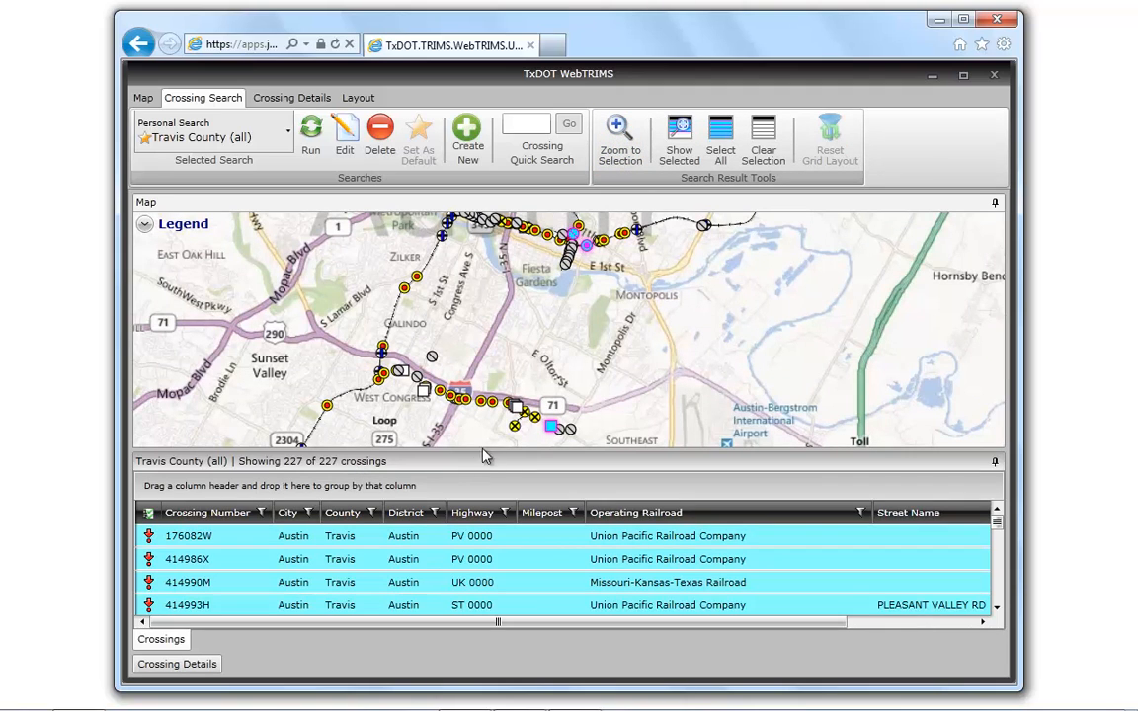
mouse_move(591, 256)
mouse_move(554, 431)
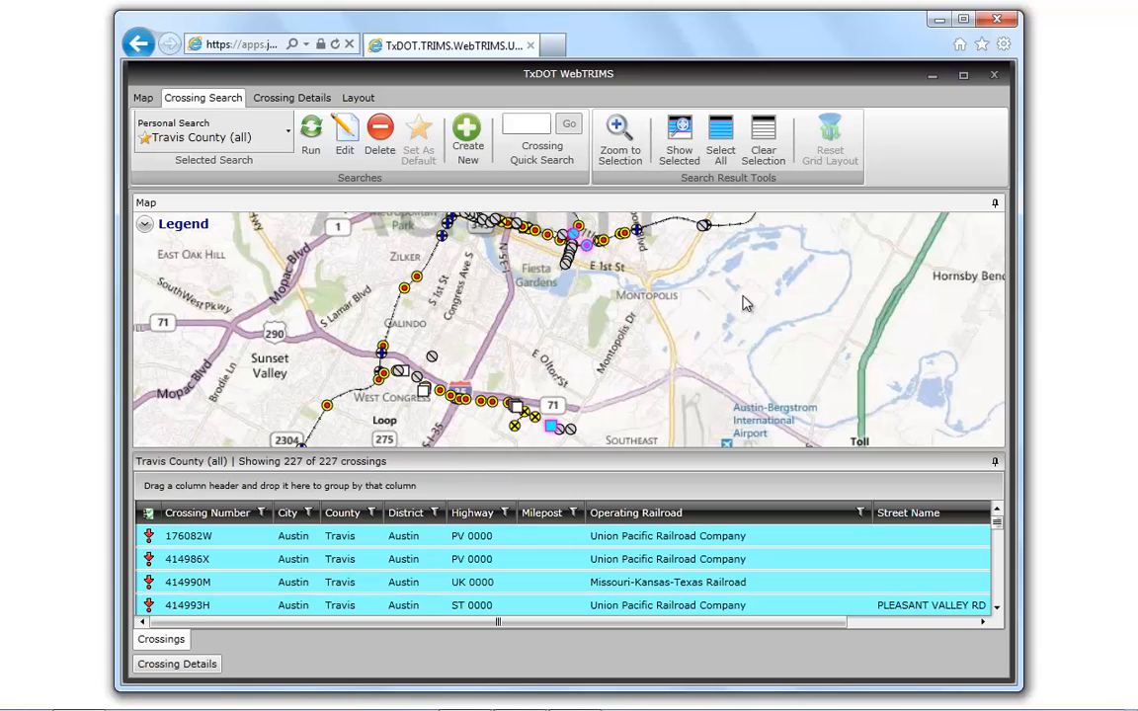
- Auto-hide the Map panel, and limit the grid to the selected crossings before listing all crossings again
left_click(997, 205)
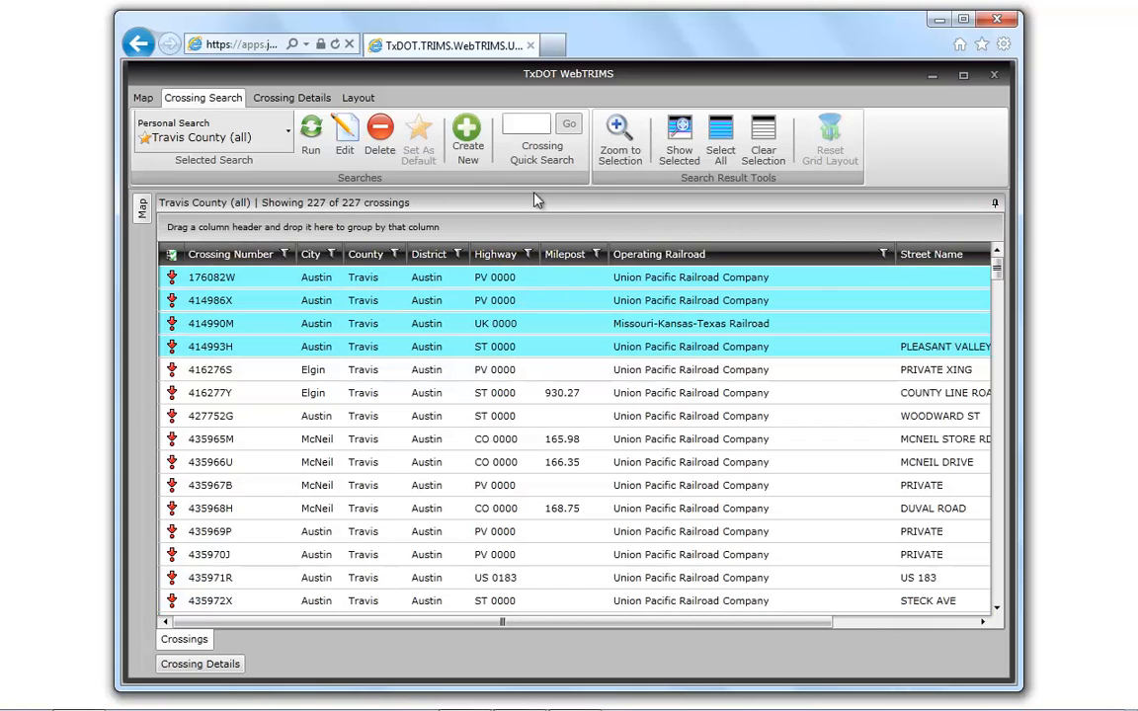
left_click(681, 133)
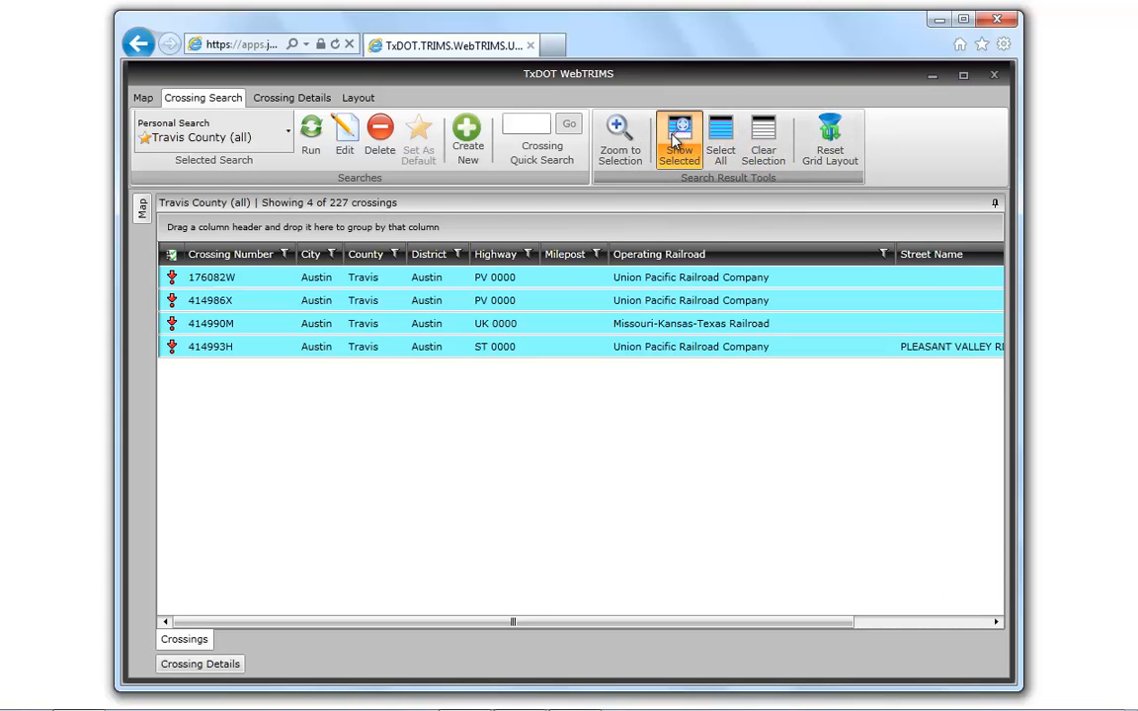
left_click(676, 140)
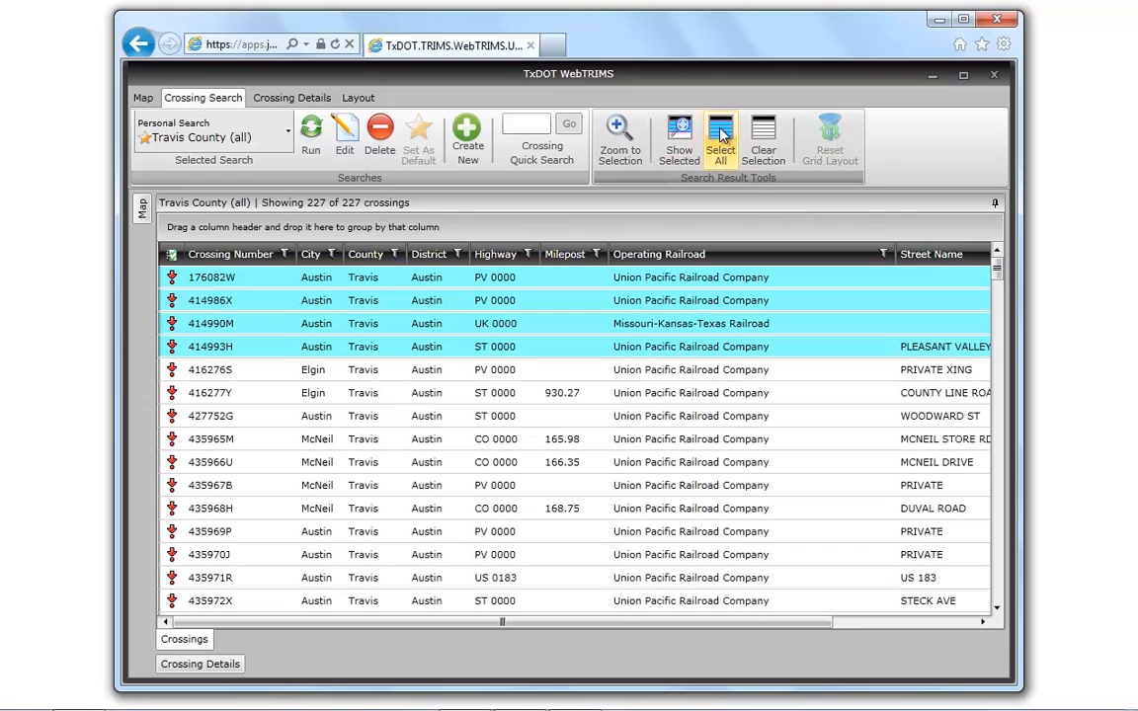
- Select all crossings in the search results grid and clear the selection
left_click(720, 137)
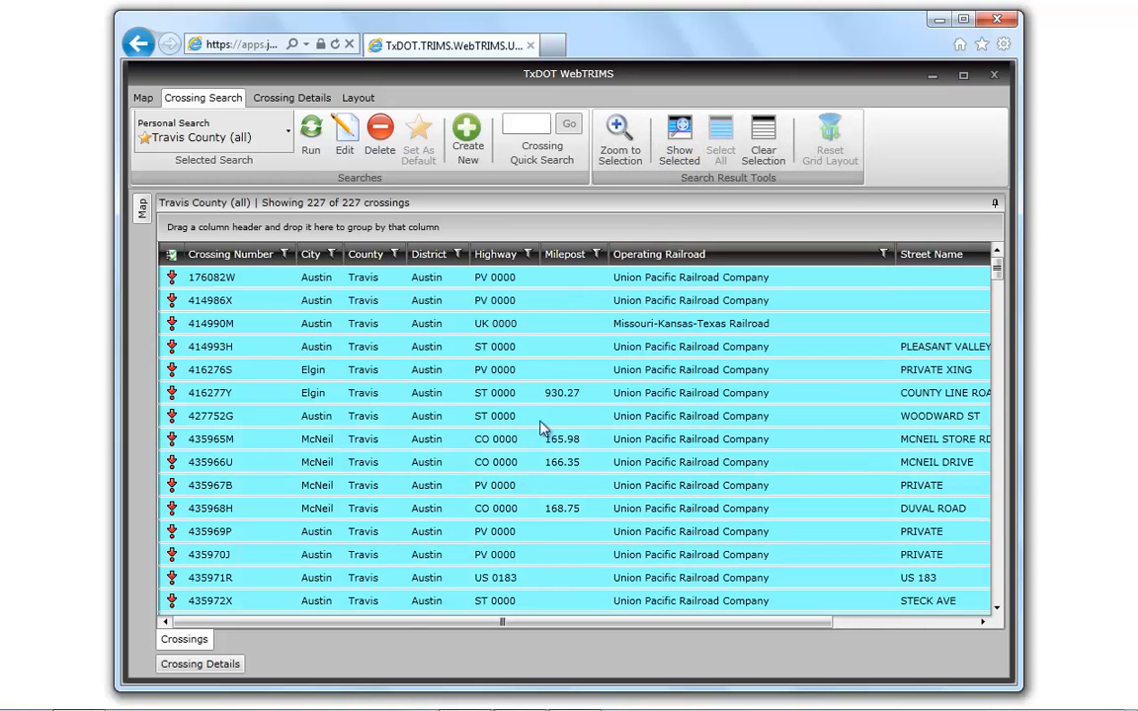
left_click(765, 143)
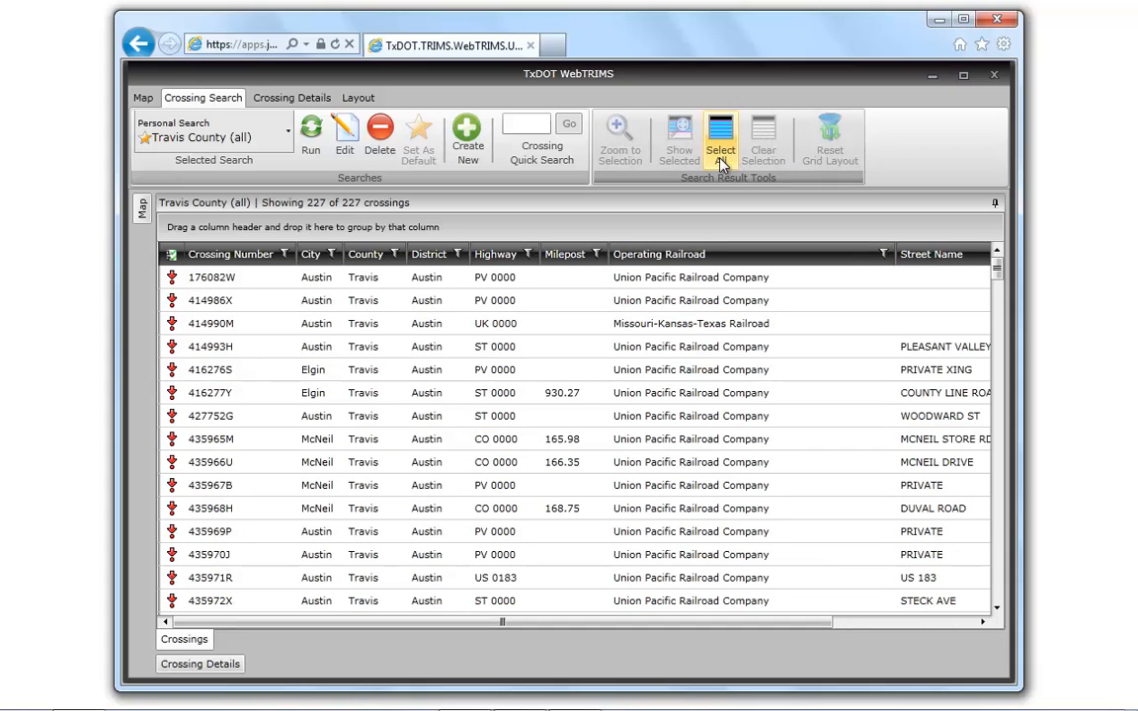
- Sort the grid by crossing number in ascending order, reverse it to descending, and restore ascending order
left_click(224, 259)
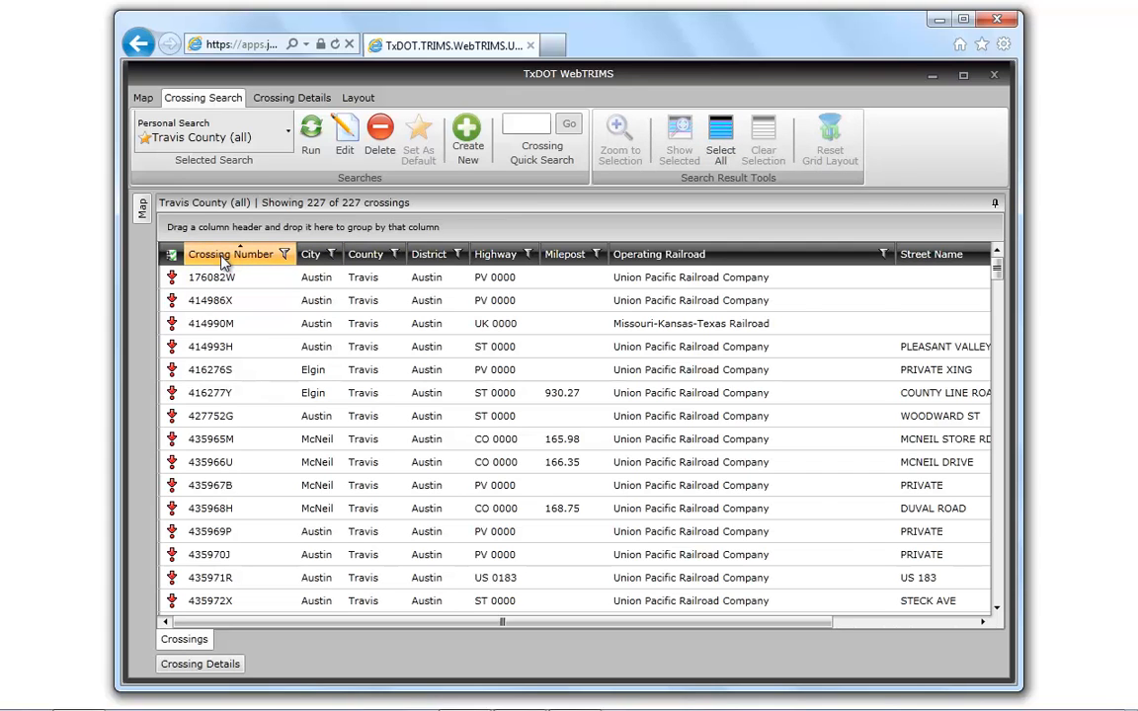
left_click(223, 259)
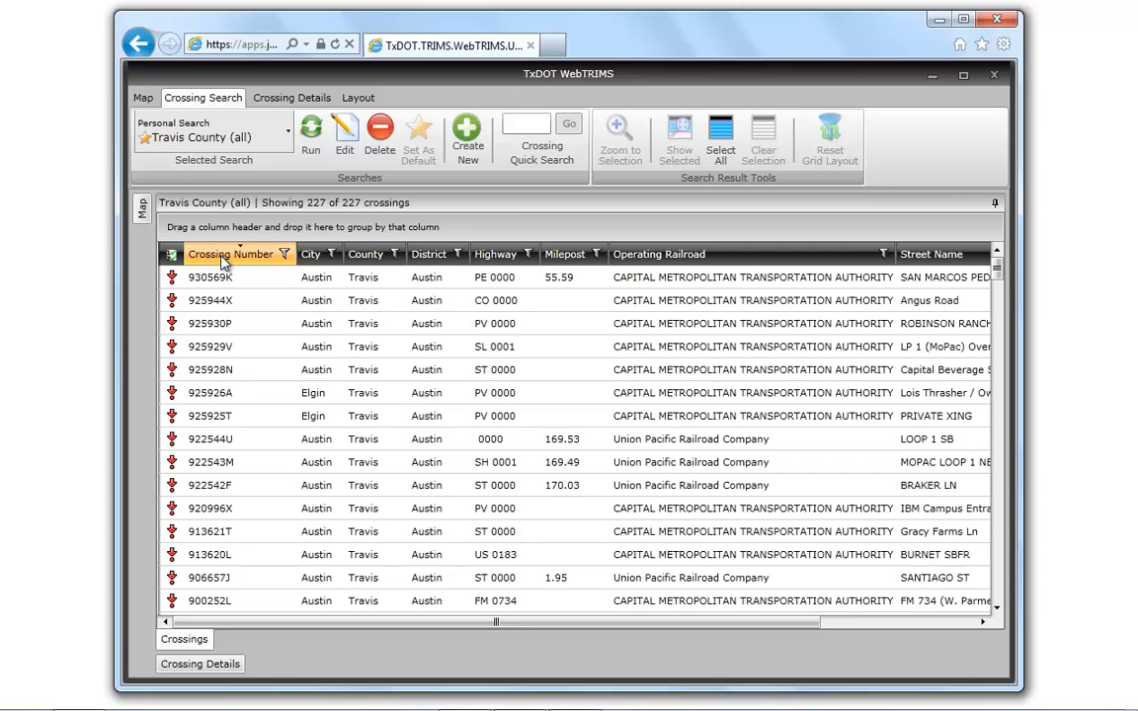
left_click(224, 259)
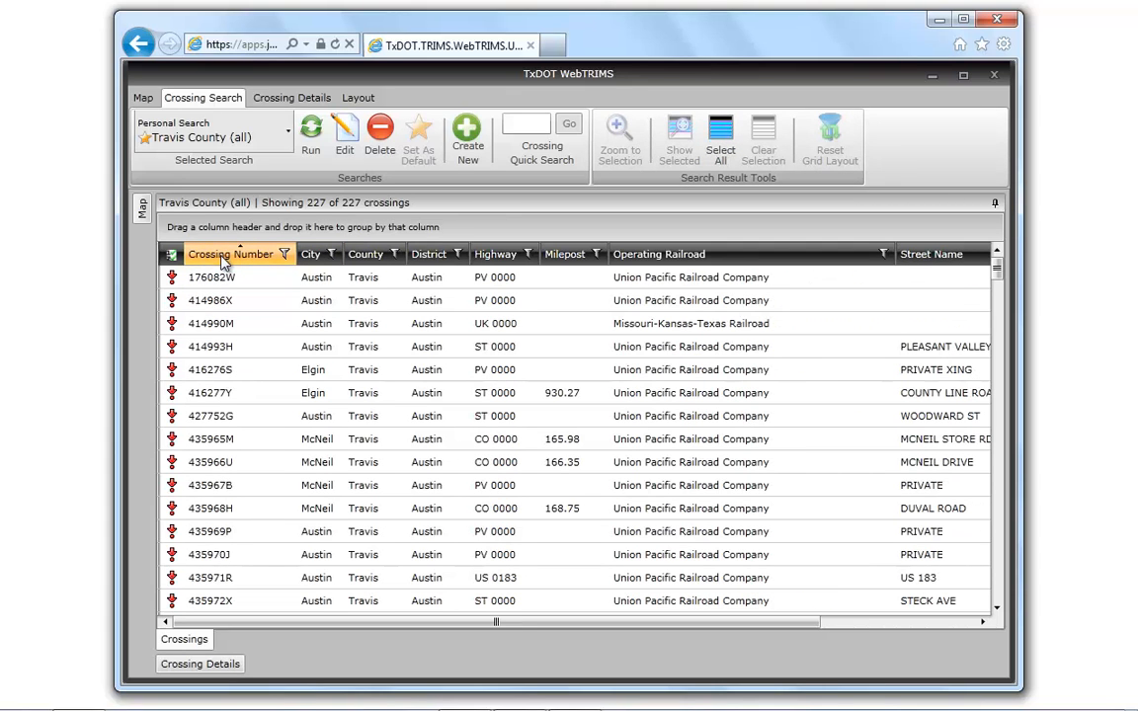
- Filter the Crossing Number column to crossing 414986X and remove that value filter again
left_click(284, 255)
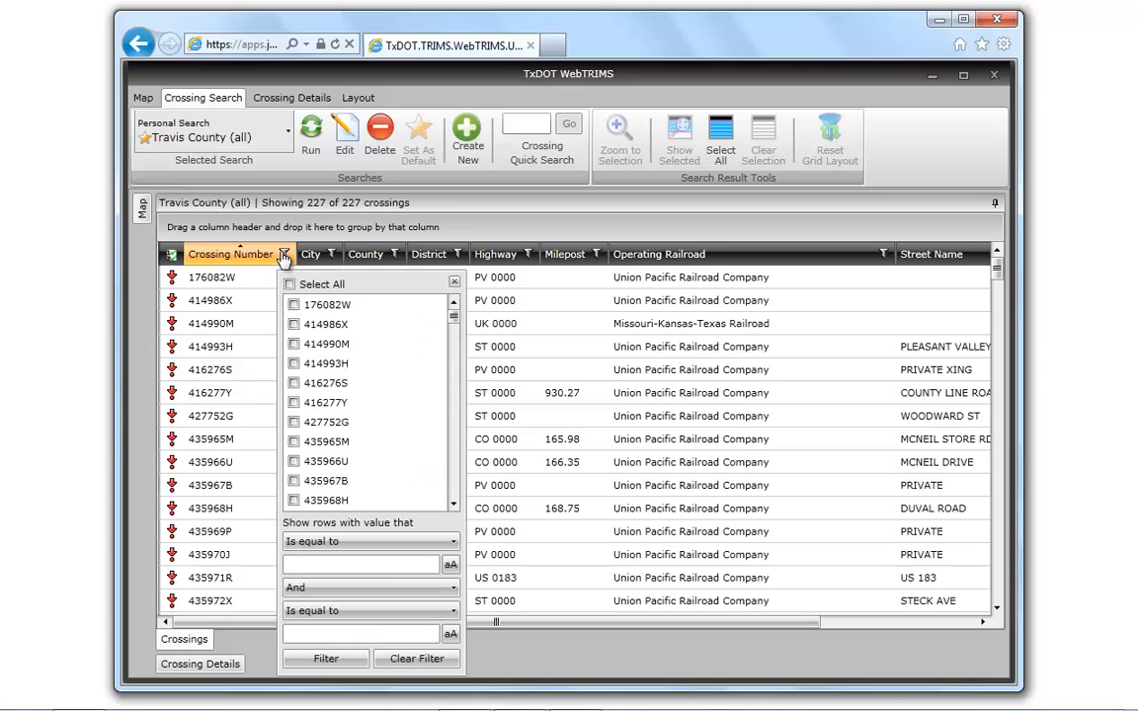
left_click(294, 325)
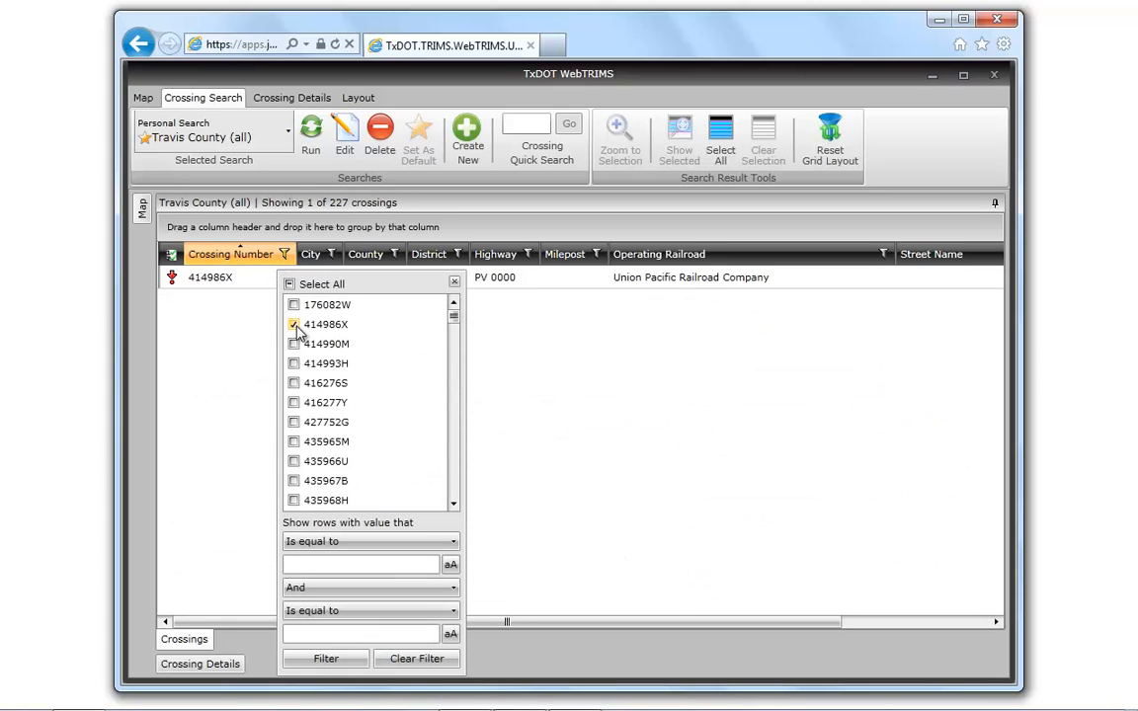
left_click(294, 325)
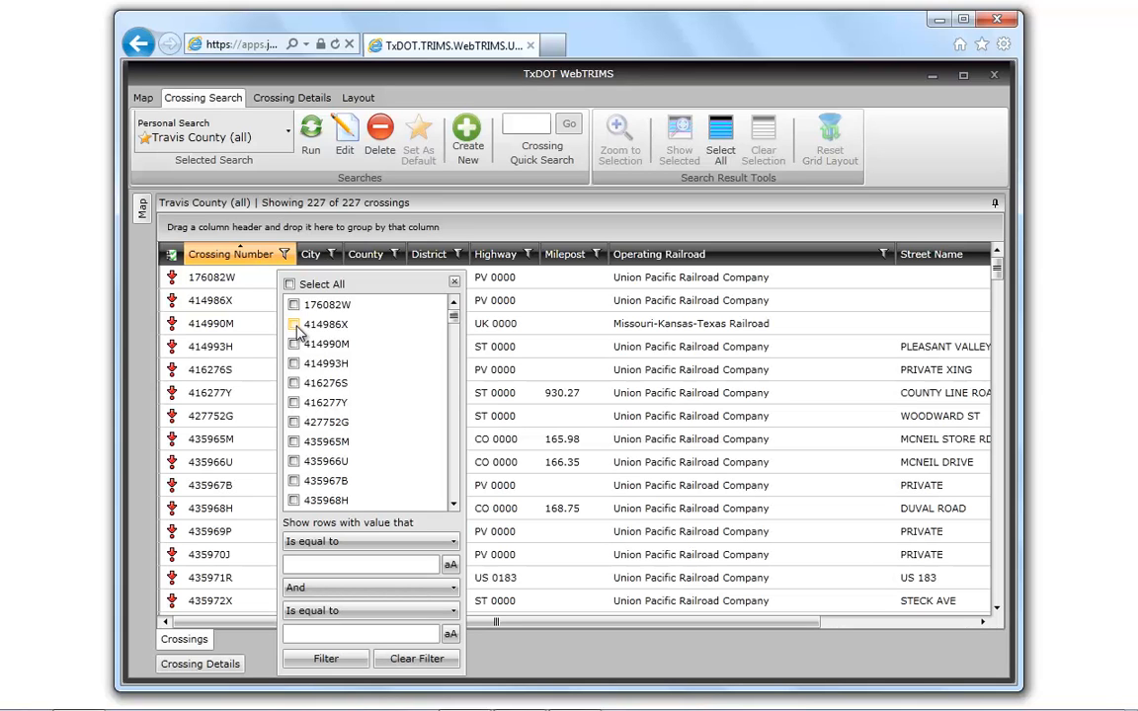
- Filter the grid to crossing numbers that contain 4476, and clear that filter again
left_click(367, 544)
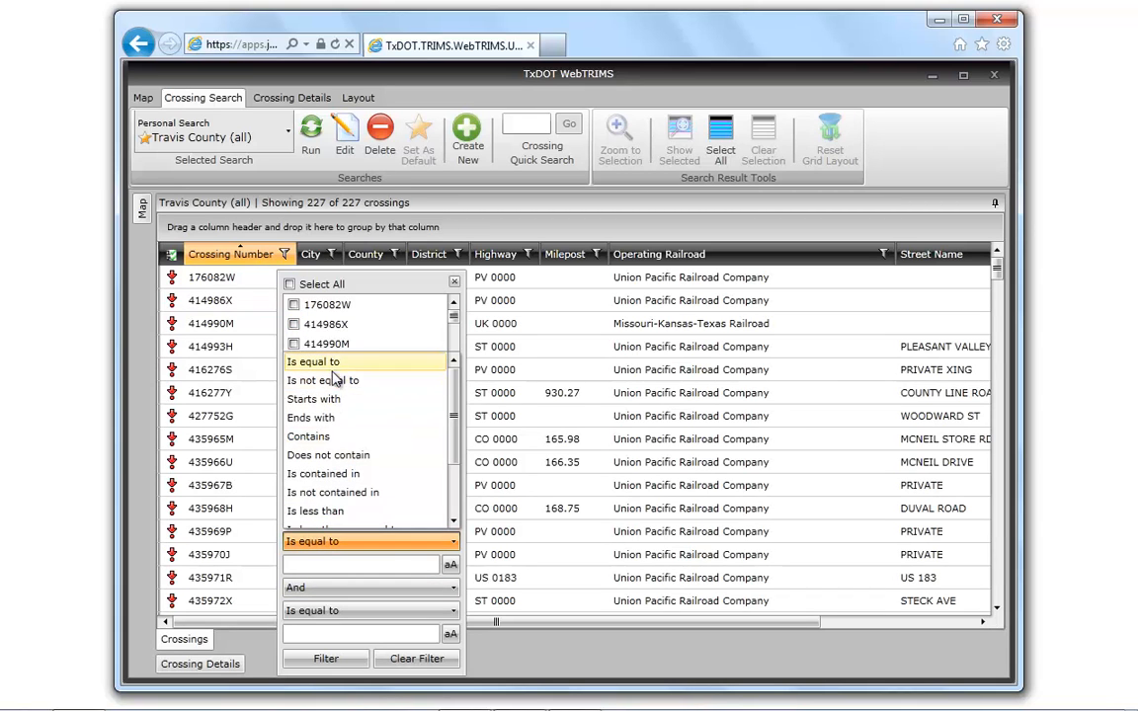
left_click(330, 437)
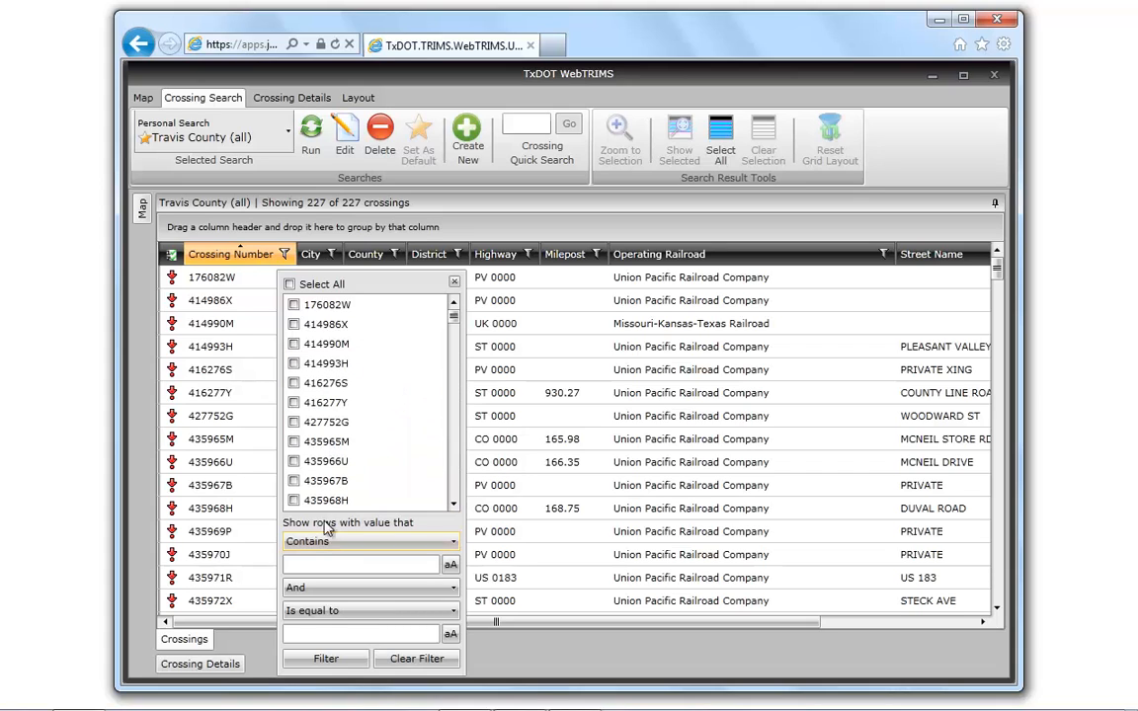
left_click(327, 564)
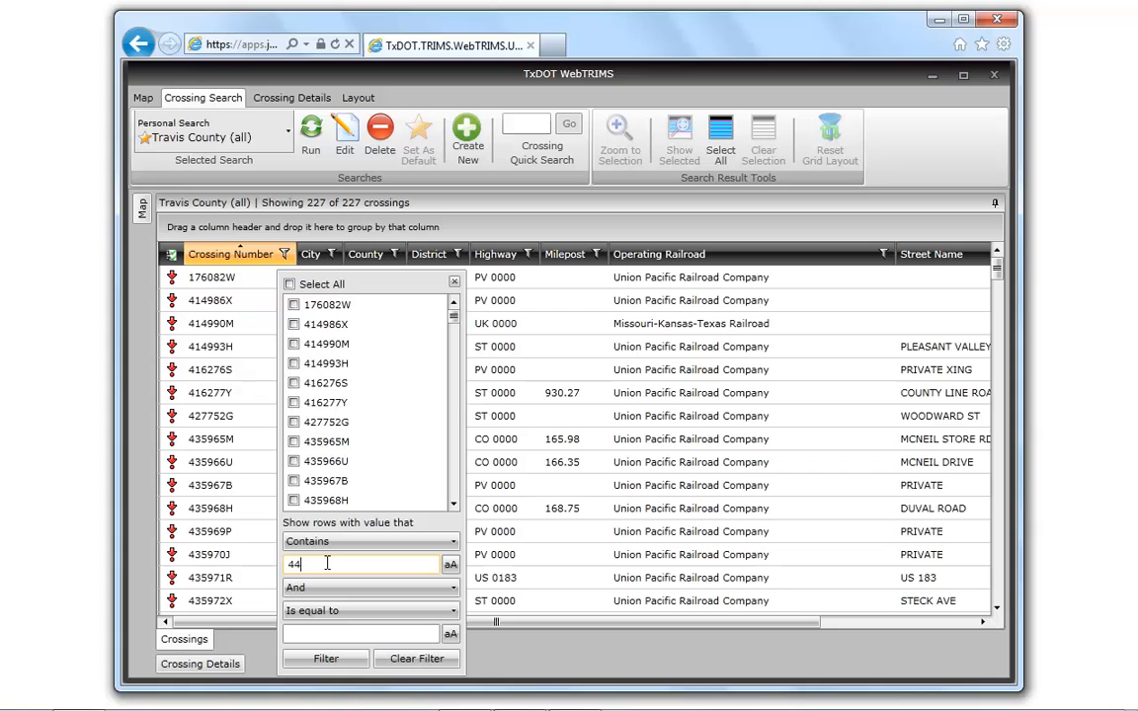
left_click(329, 661)
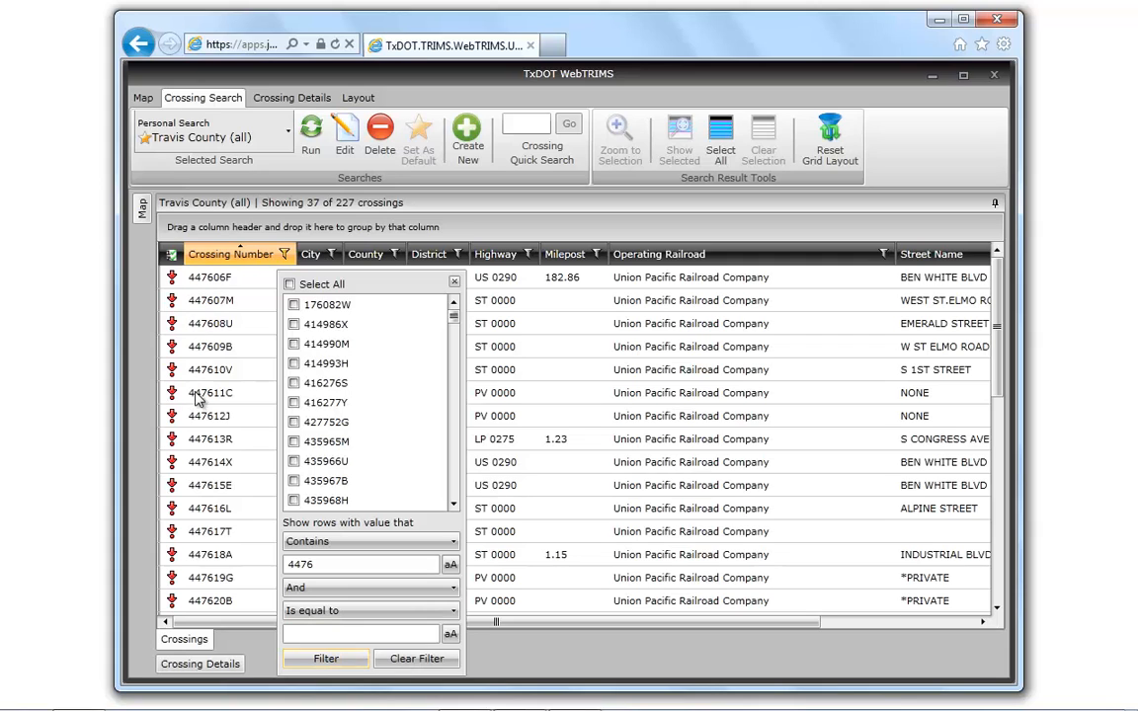
left_click(405, 660)
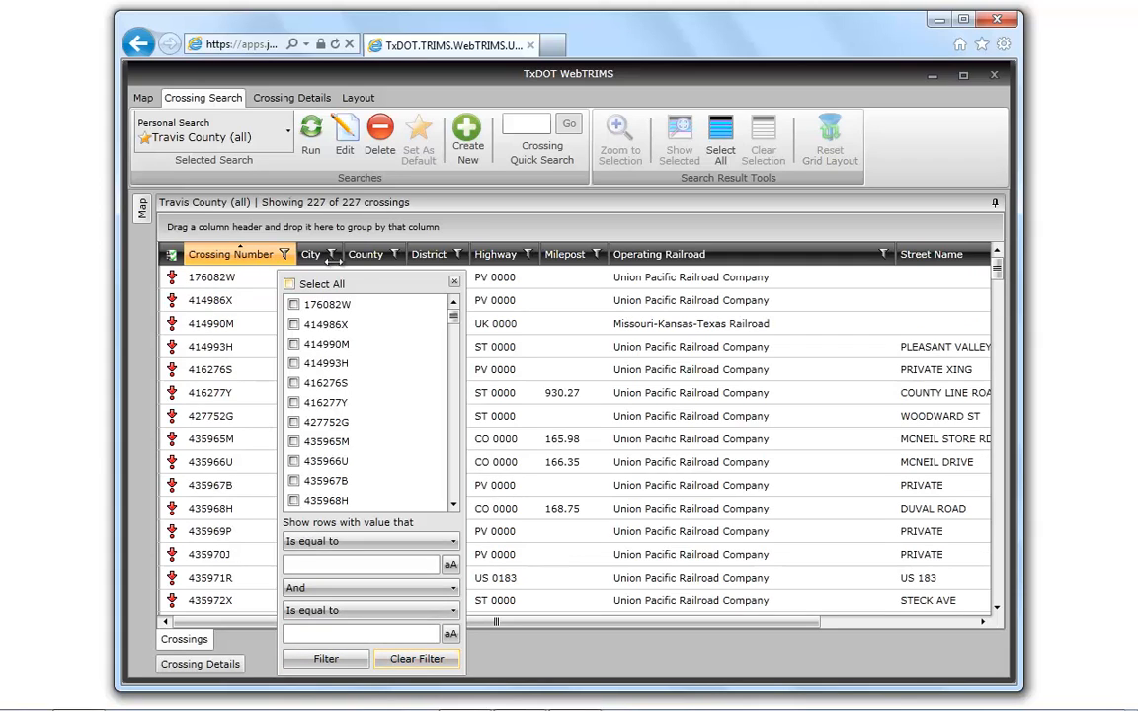
left_click(454, 285)
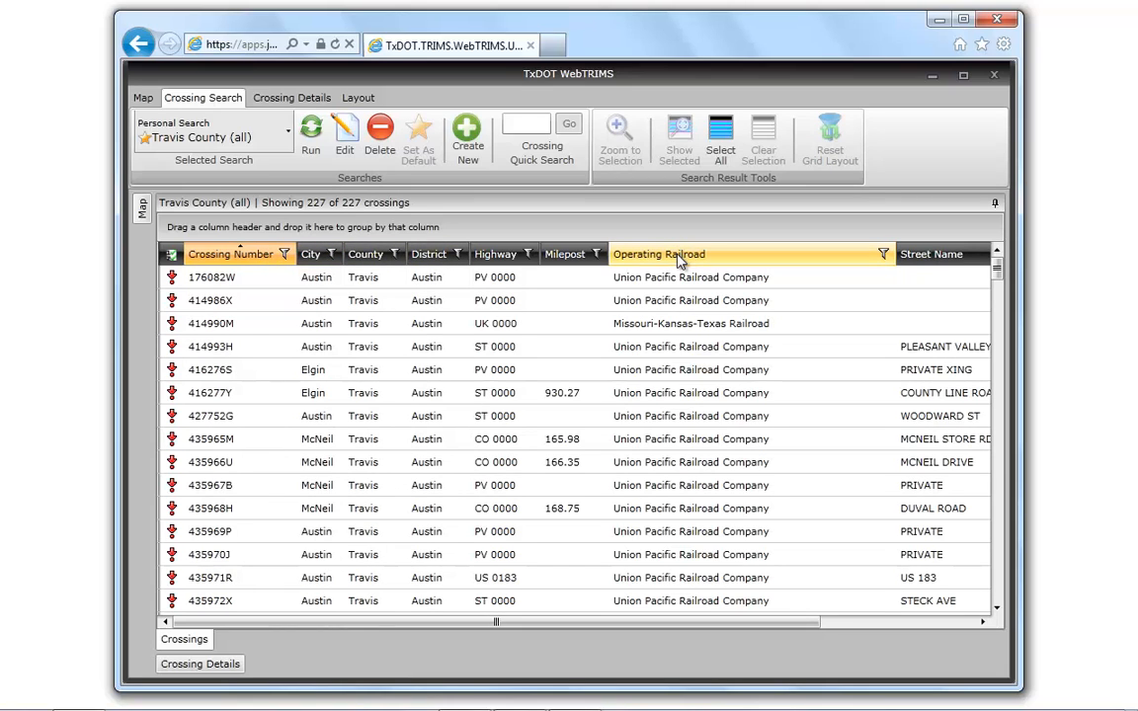
- Group the grid by Operating Railroad and expand the Capital Metropolitan Transportation Authority group to review its crossings
left_click_drag(680, 259, 245, 230)
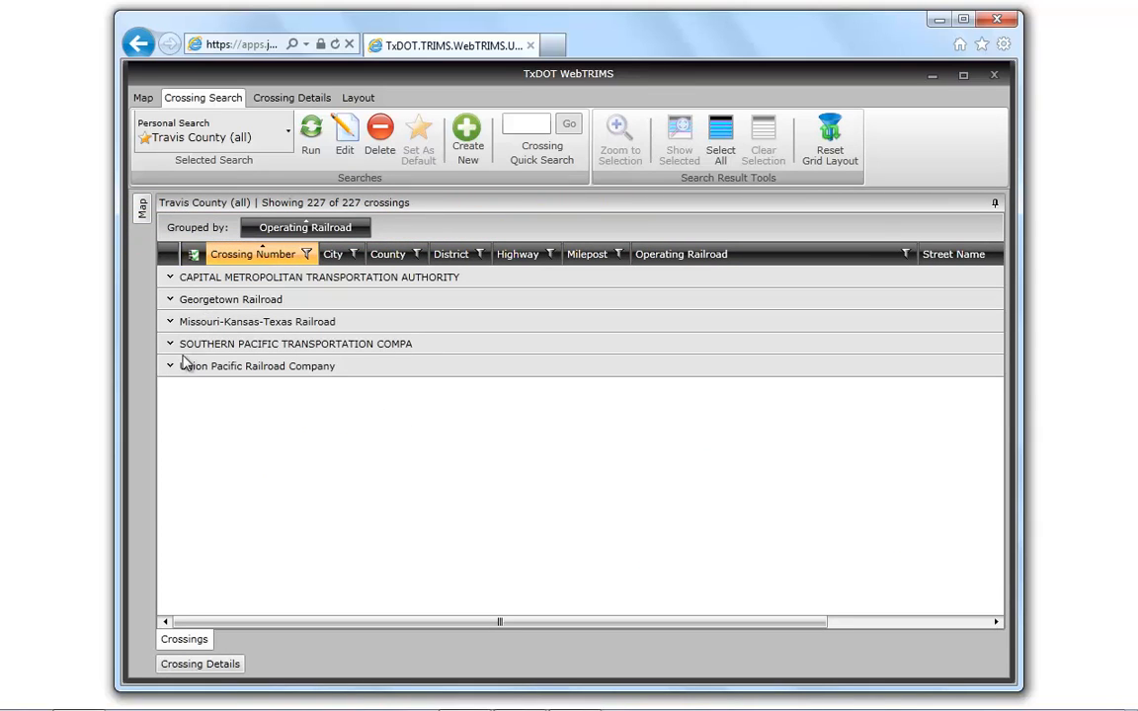
left_click(170, 278)
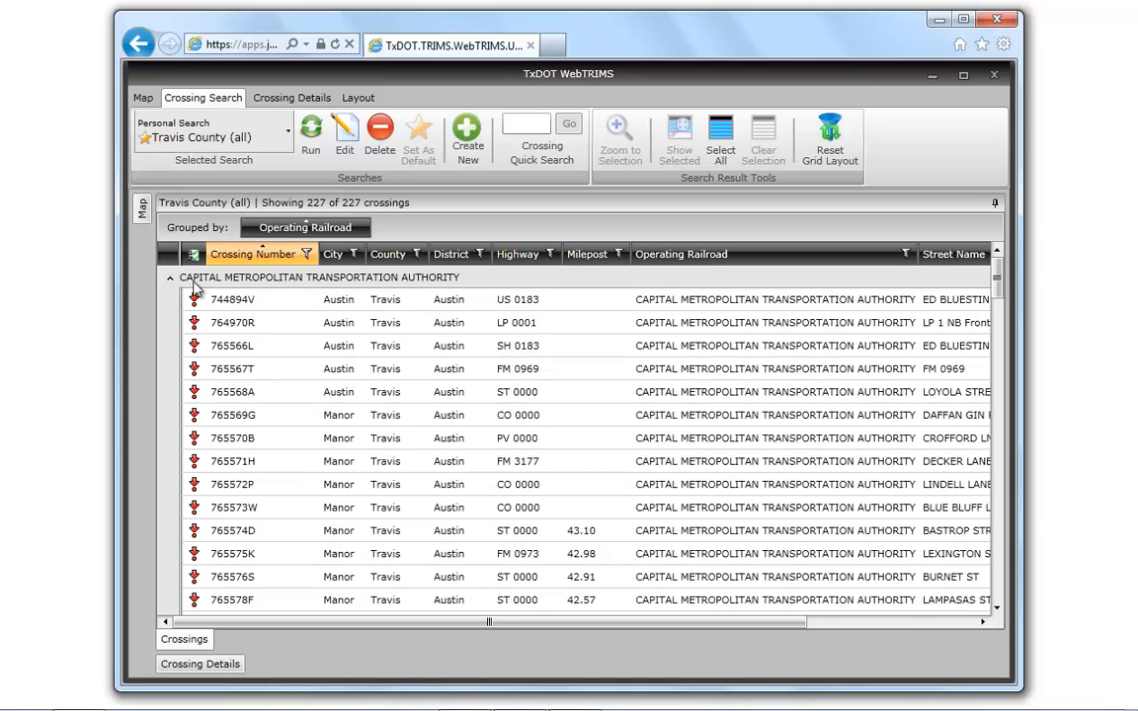
scroll(247, 341, "down", 5)
scroll(271, 363, "down", 1)
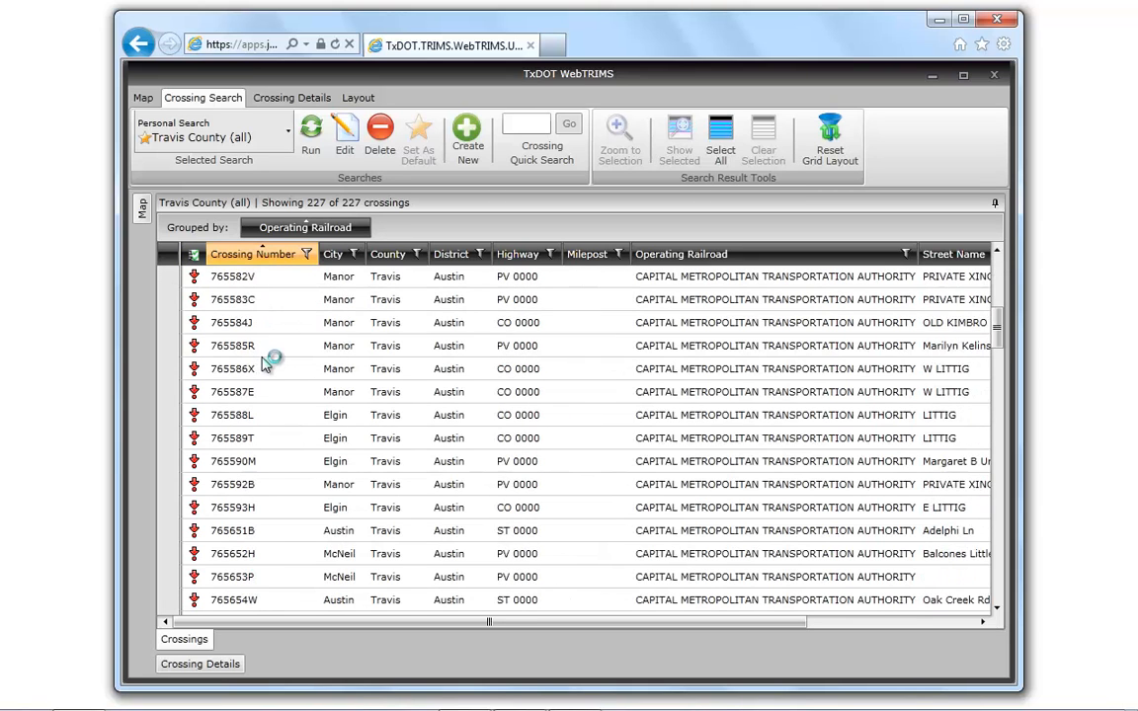
scroll(267, 361, "up", 6)
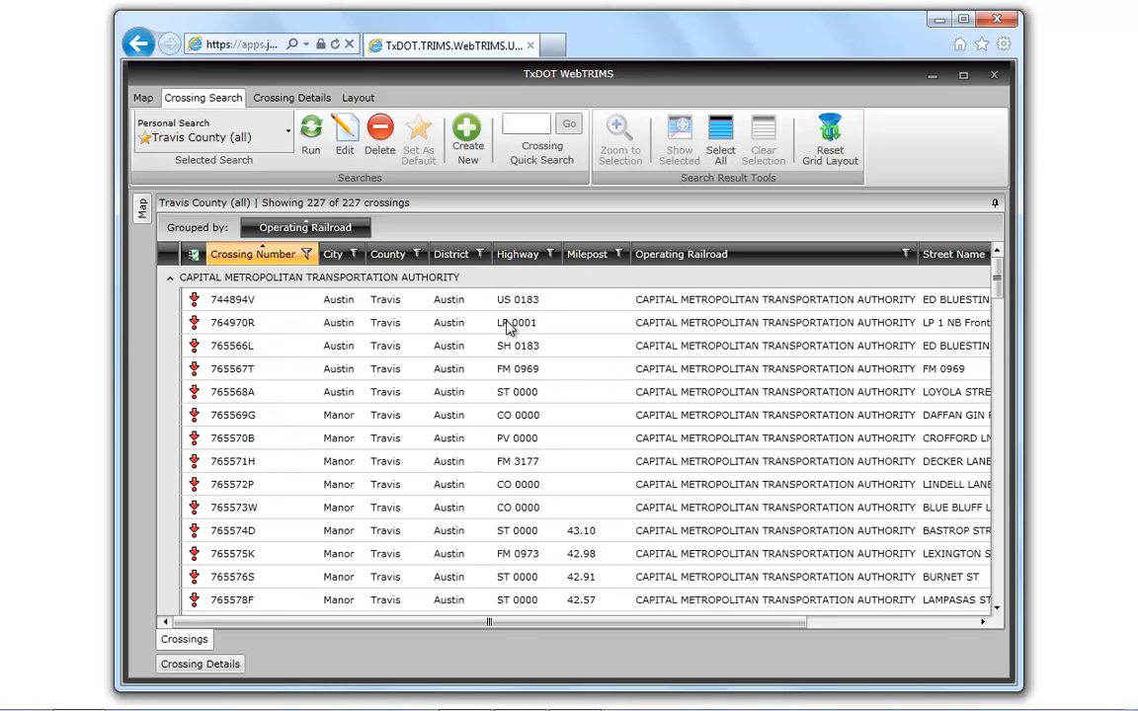
- Filter the City column of the grouped grid to Austin
left_click(353, 255)
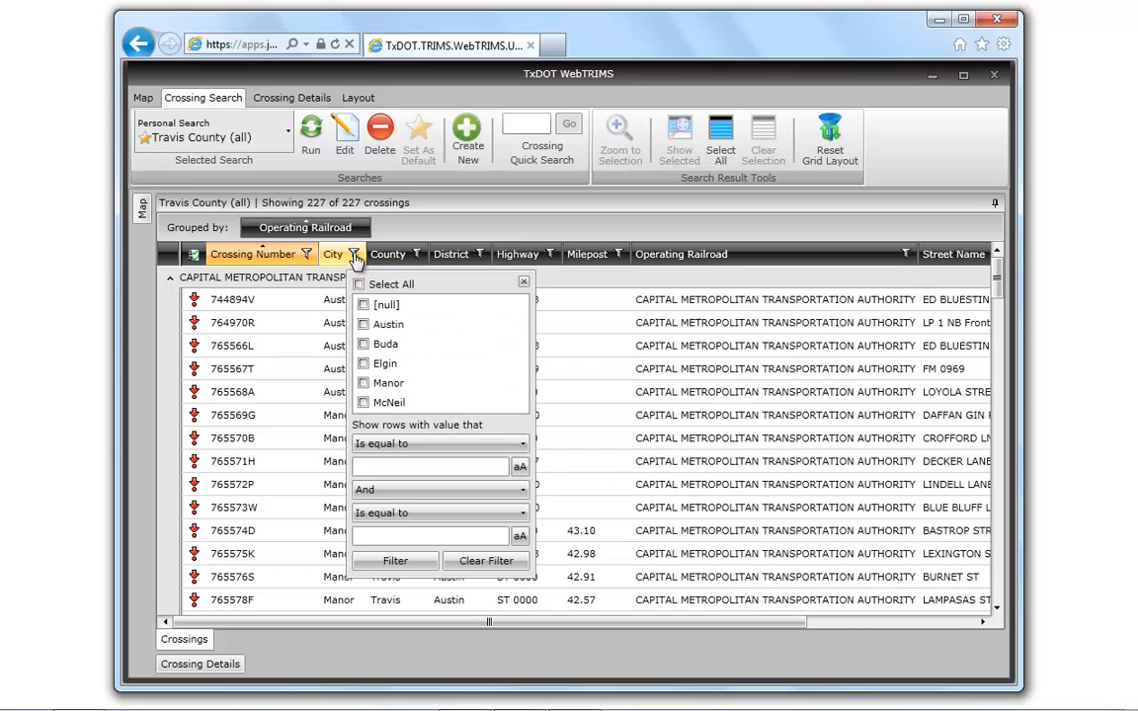
left_click(363, 325)
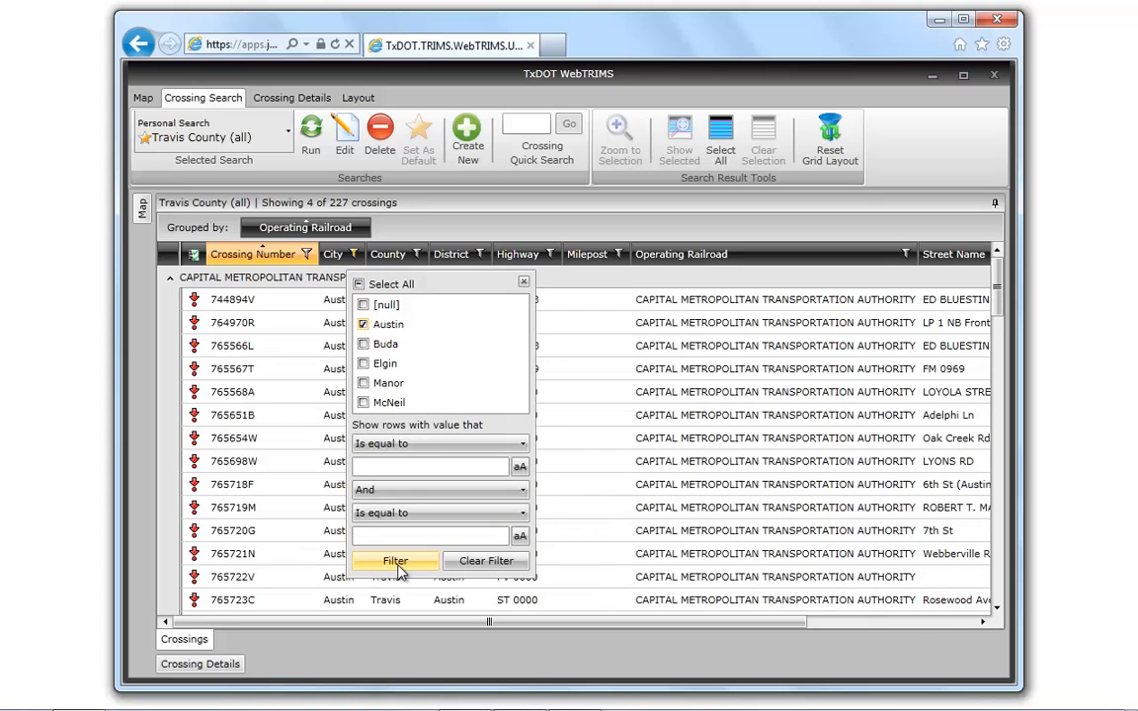
left_click(524, 284)
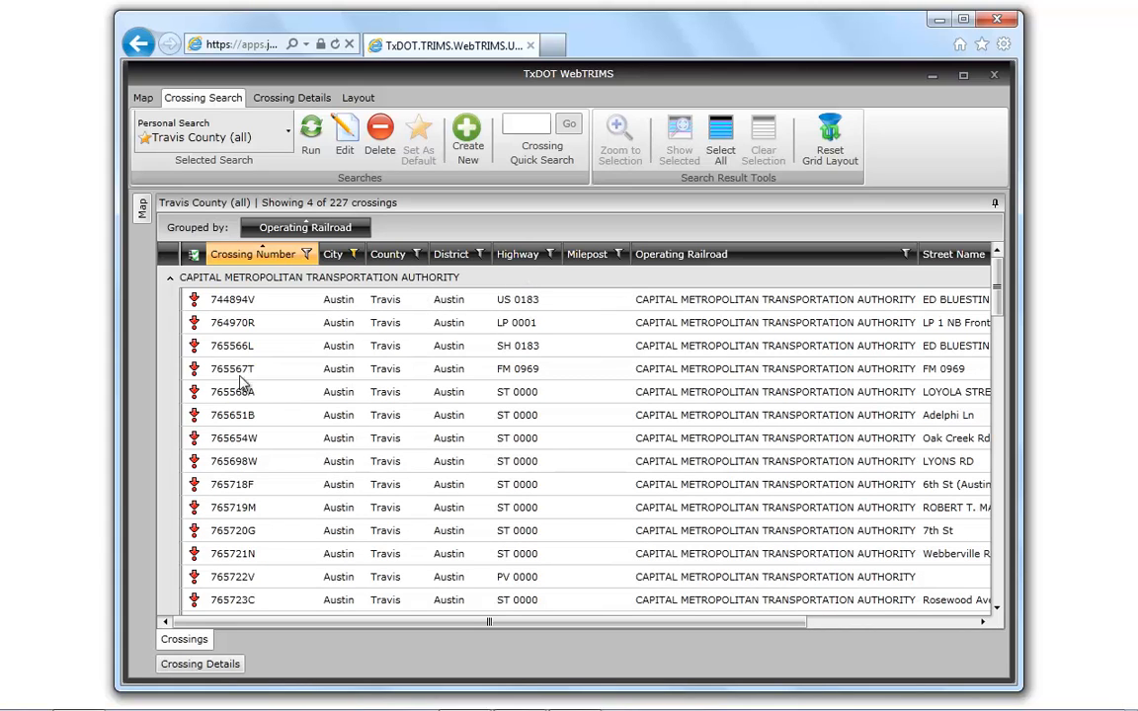
- Review the Austin crossings in the Southern Pacific Transportation group, and reset the grid layout
left_click(171, 279)
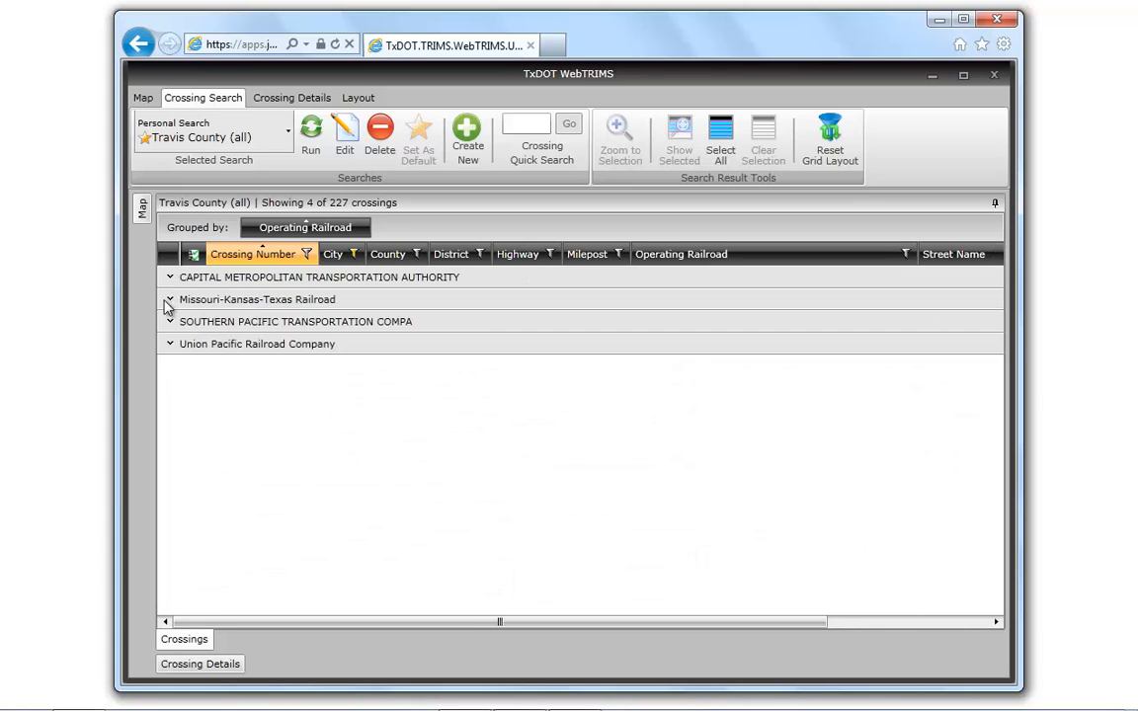
left_click(170, 323)
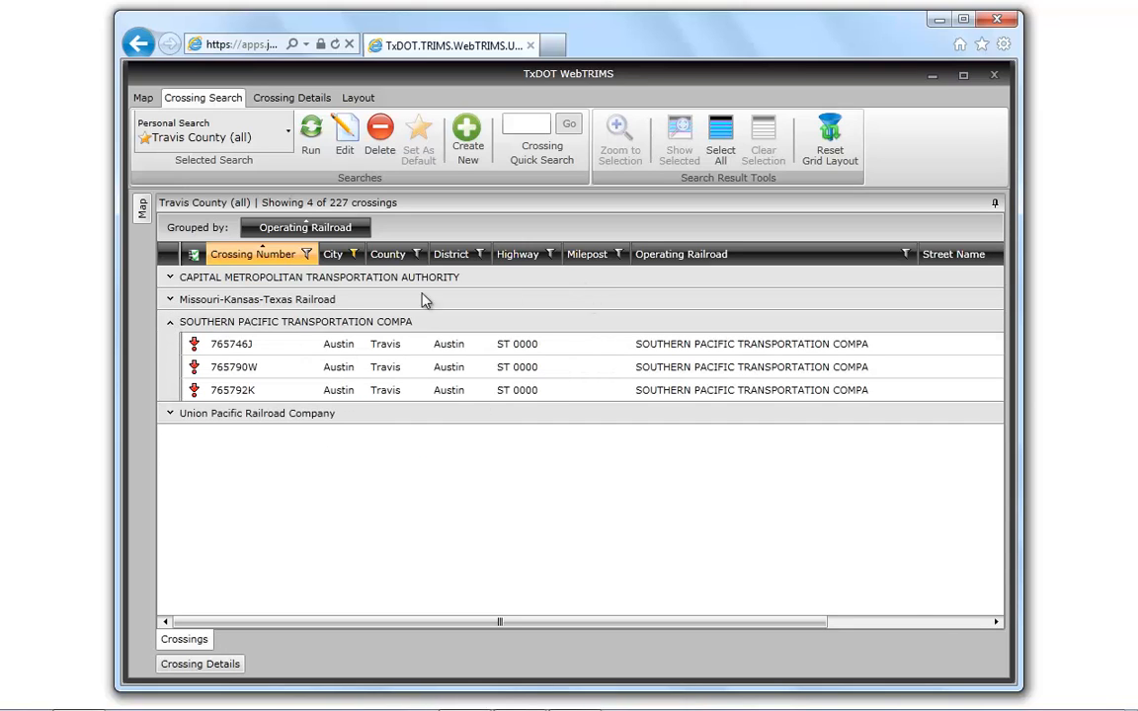
left_click(170, 322)
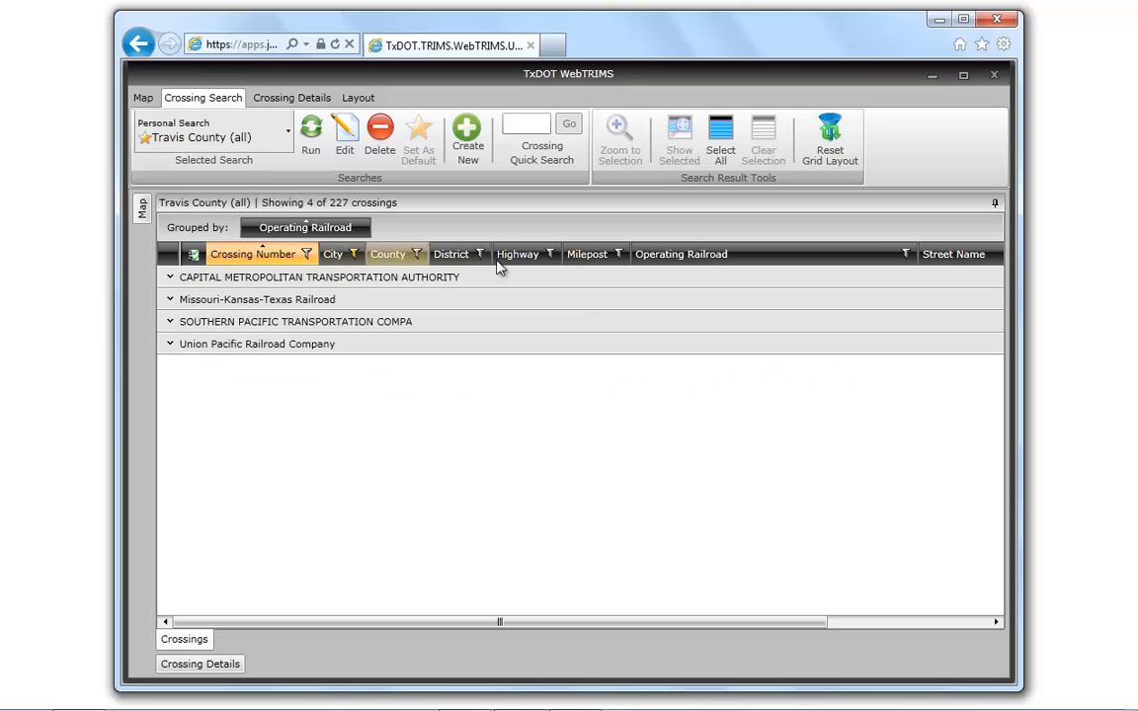
left_click(830, 145)
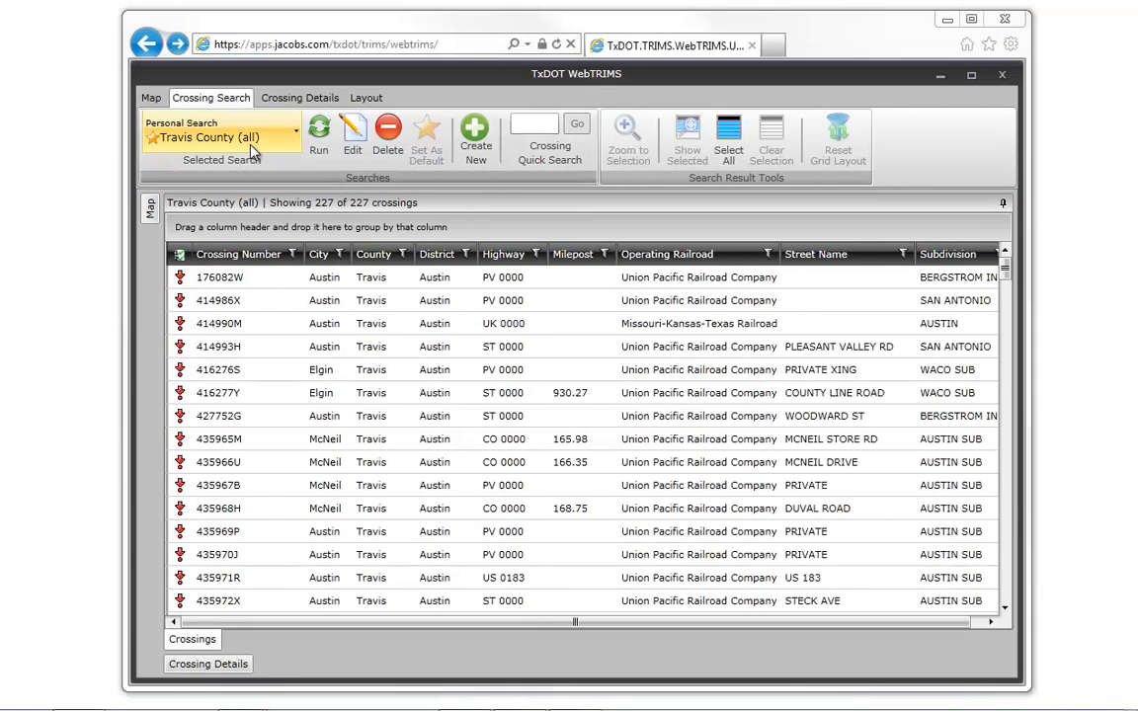
- Check the list of saved searches and make the standard search named Default the default search
left_click(251, 145)
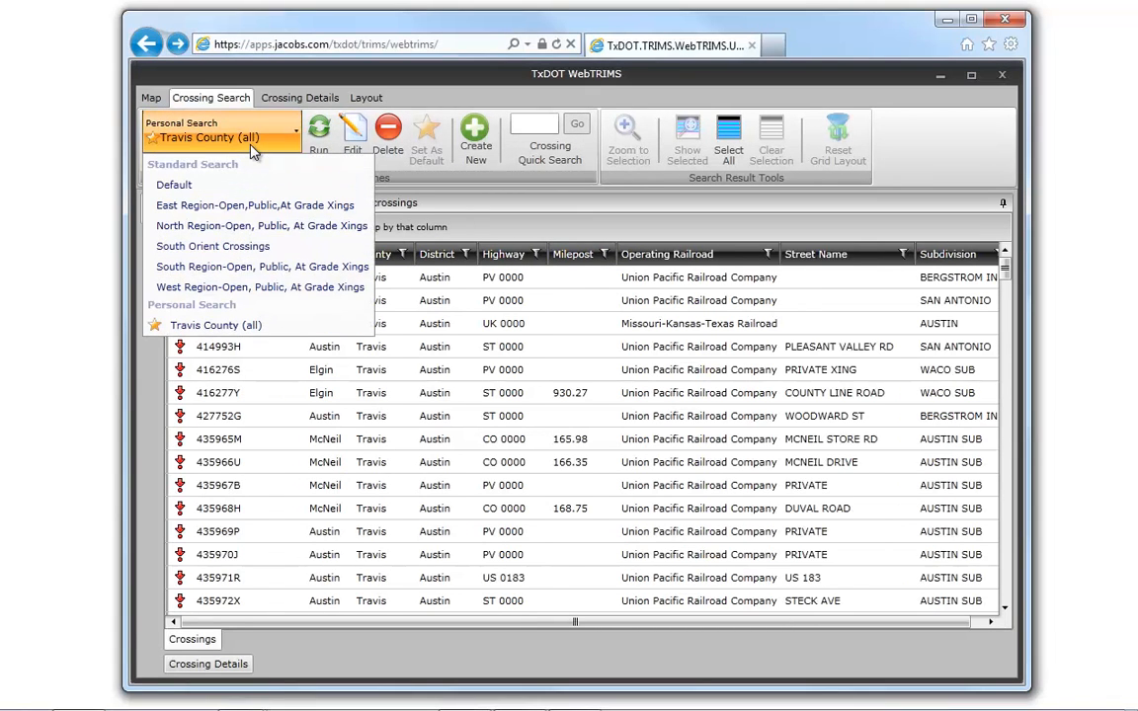
left_click(215, 328)
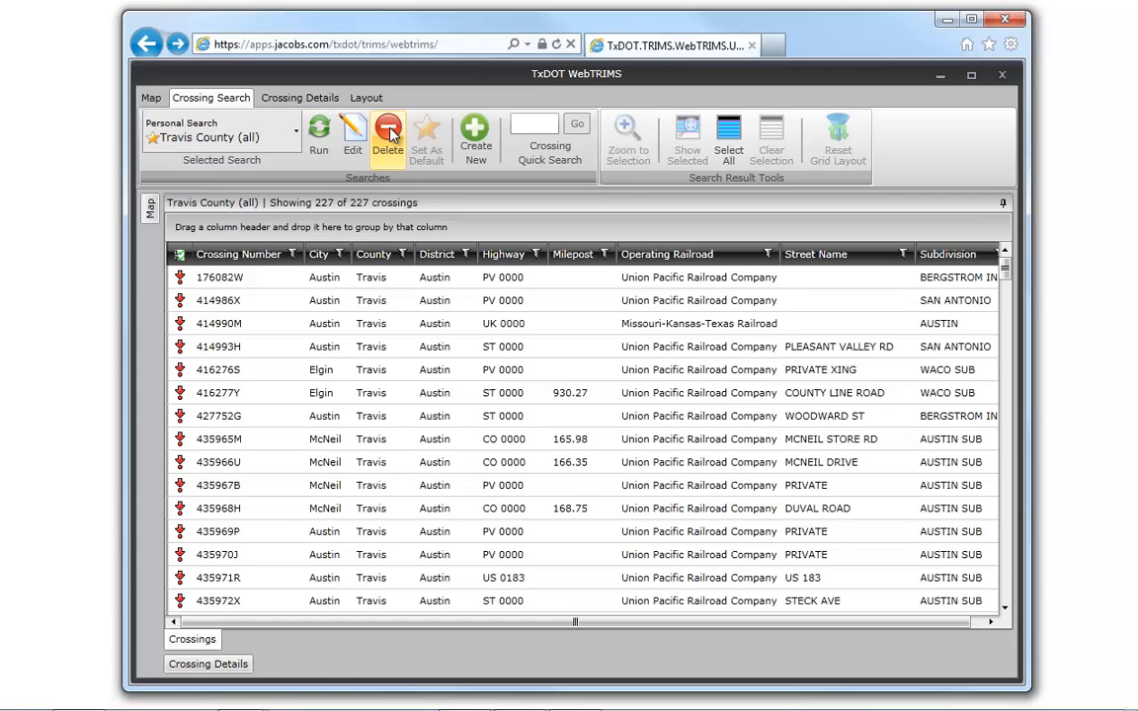
left_click(262, 141)
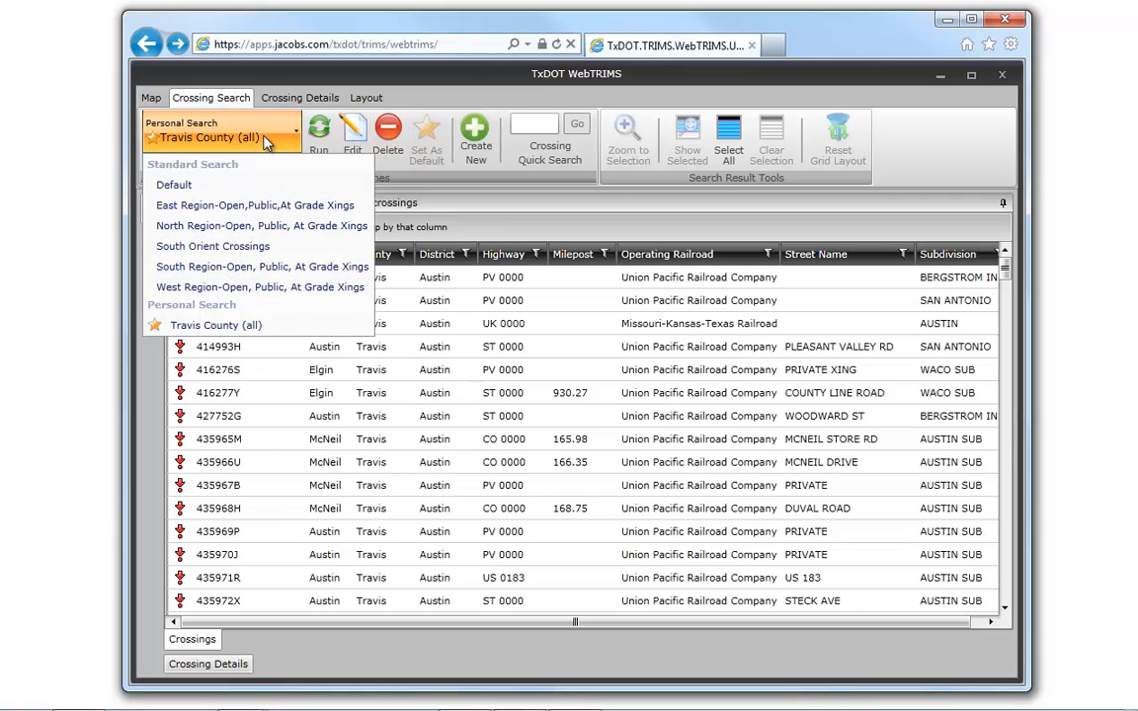
left_click(209, 189)
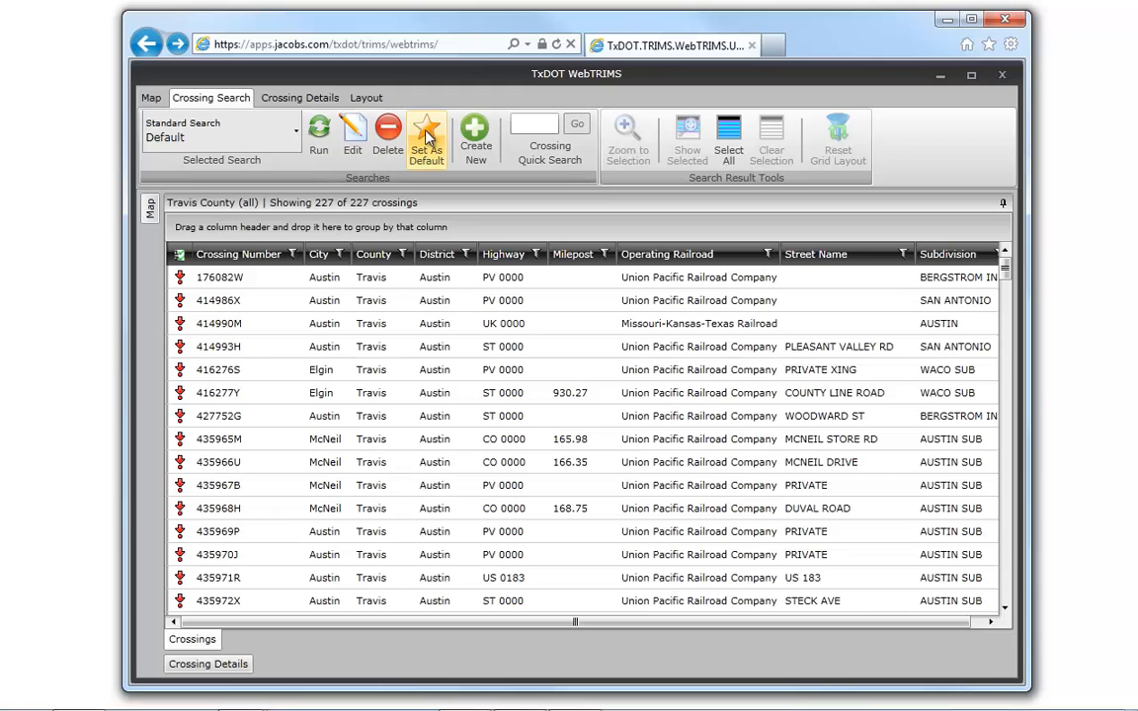
left_click(427, 141)
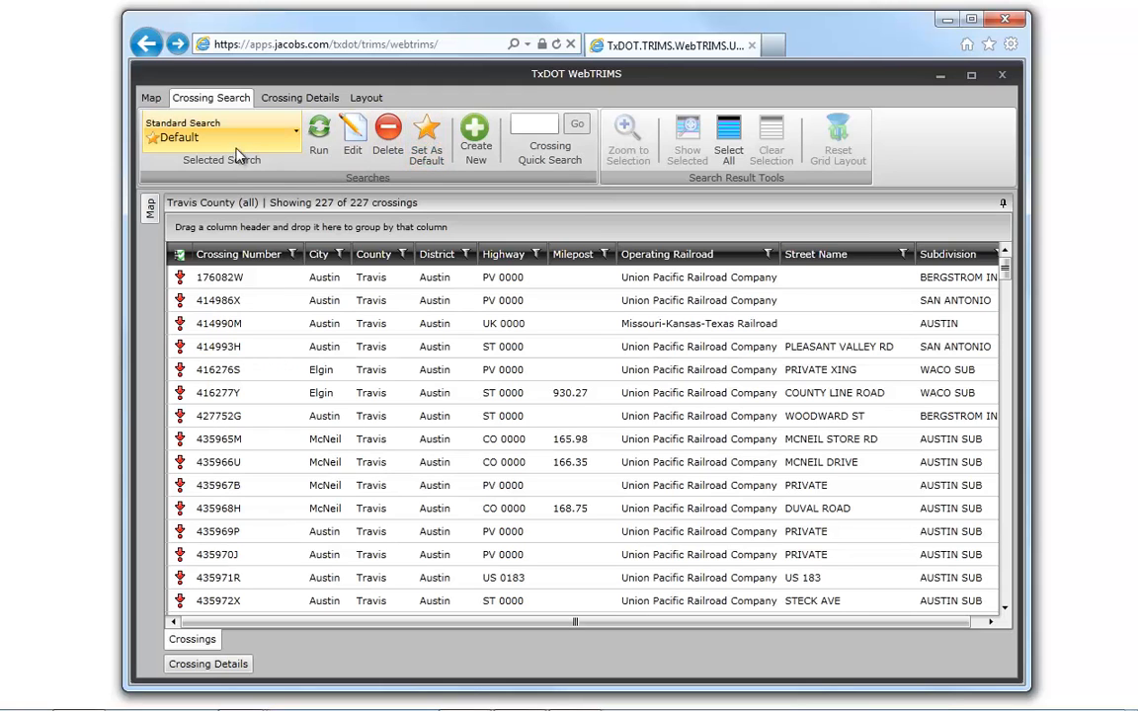
- Select the personal search Travis County (all) and set it as the default search
left_click(203, 117)
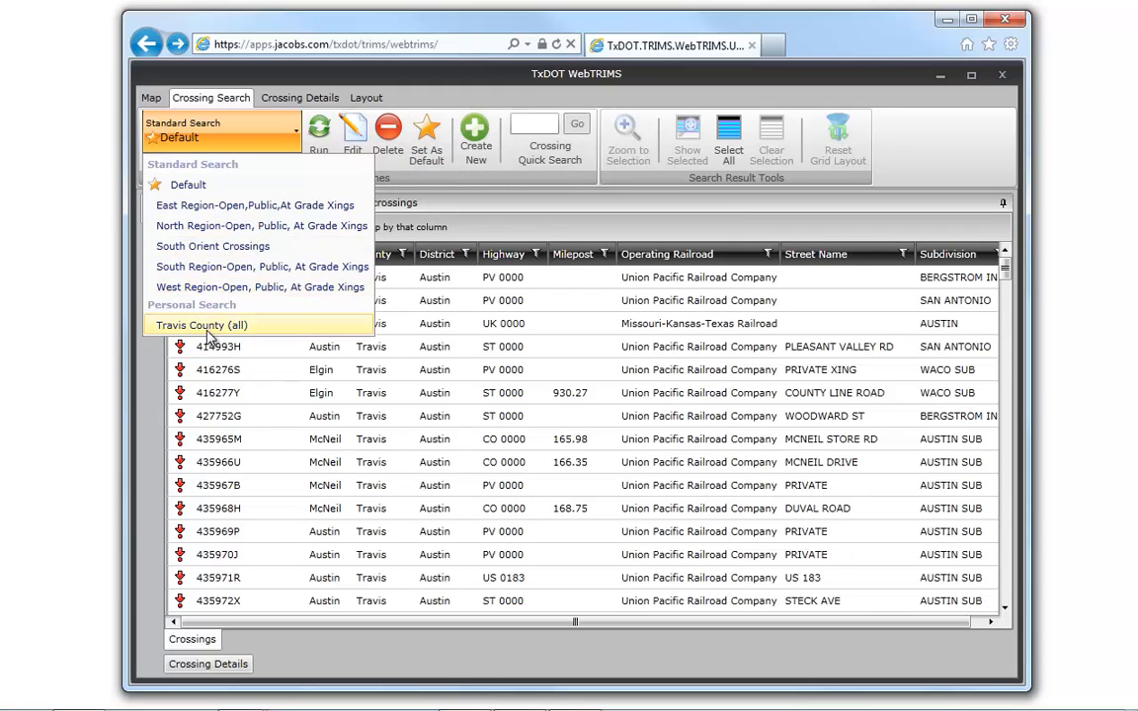
left_click(207, 327)
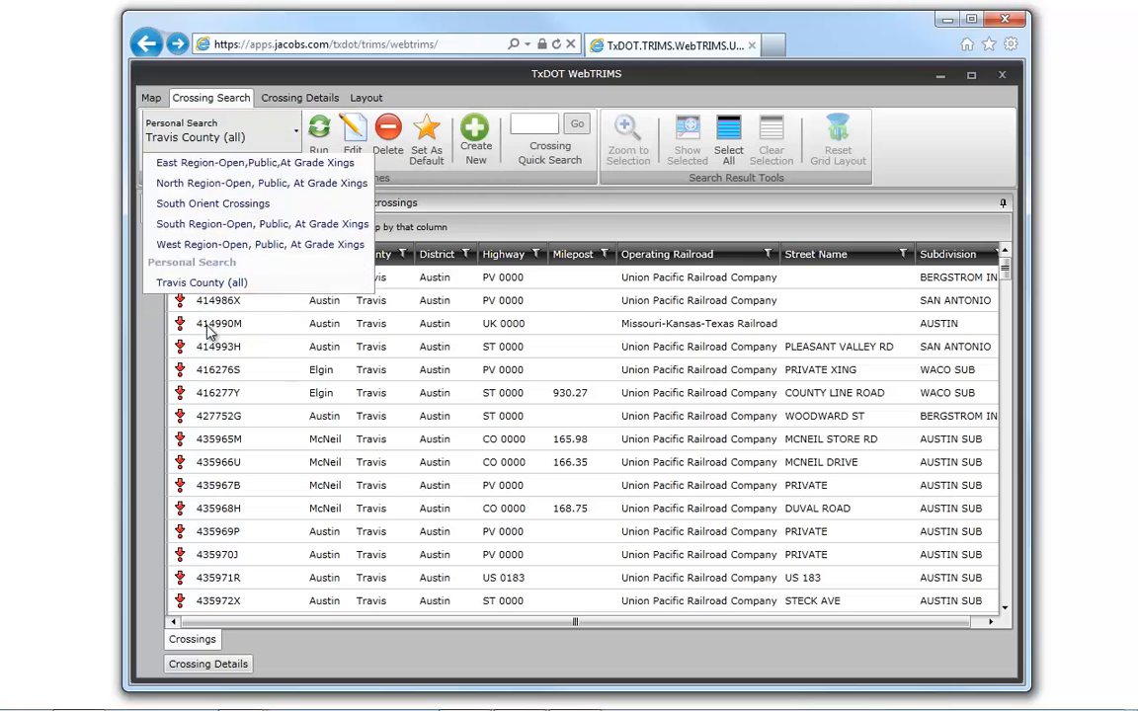
left_click(428, 142)
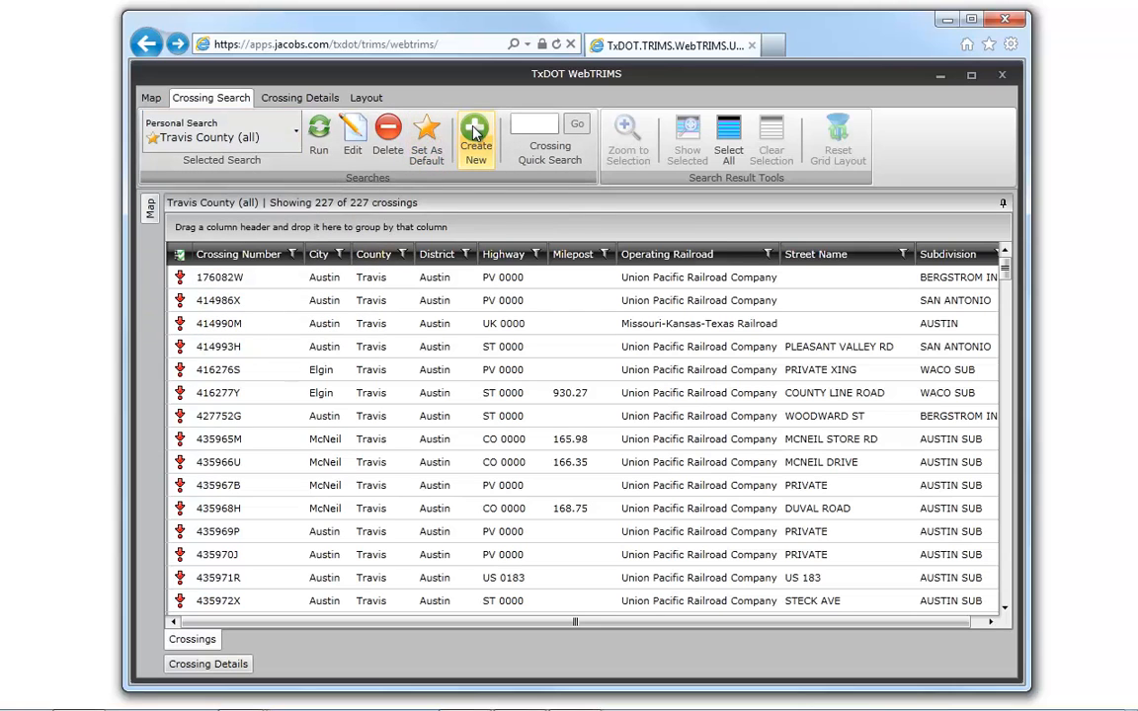
- Create a new crossing search and name it "Austin Public Crossings with Cants"
left_click(476, 134)
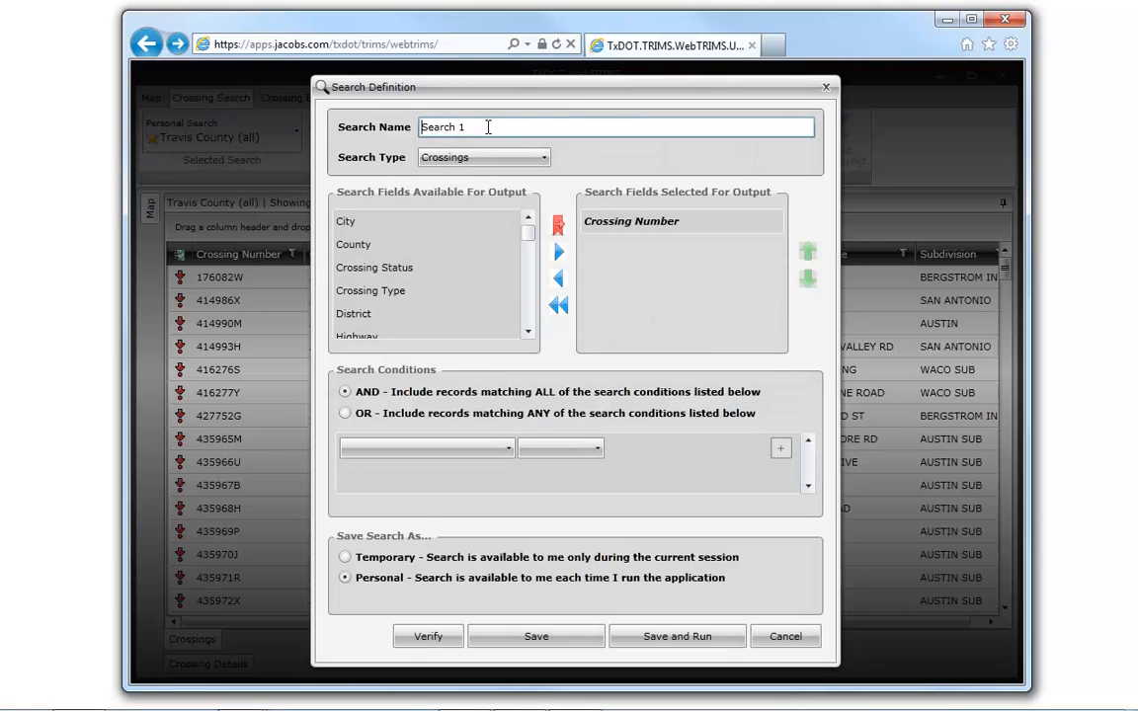
left_click_drag(488, 126, 377, 119)
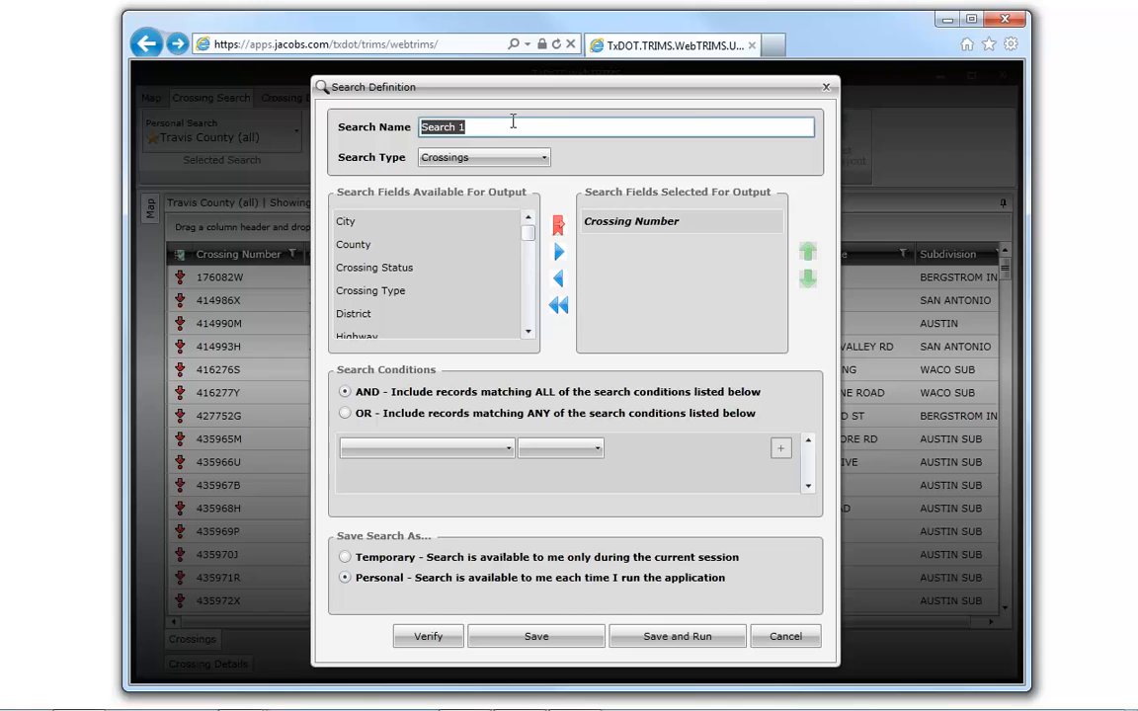
type("Au")
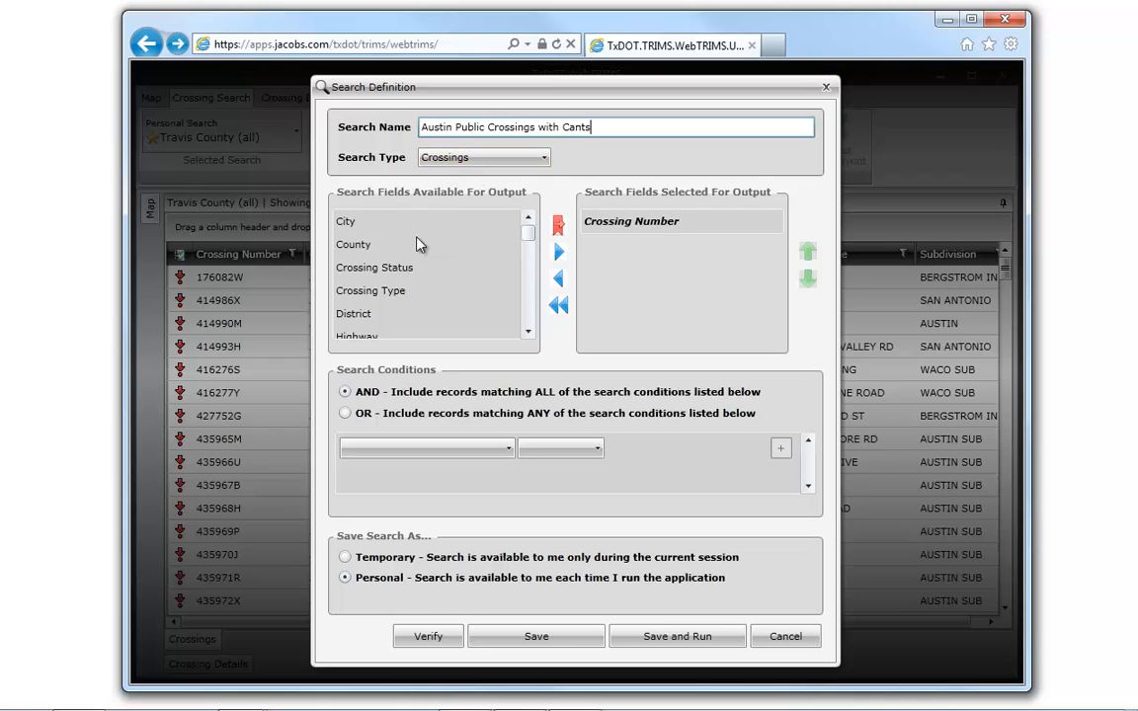
- Add the City and County fields to the new search's output fields
left_click(346, 223)
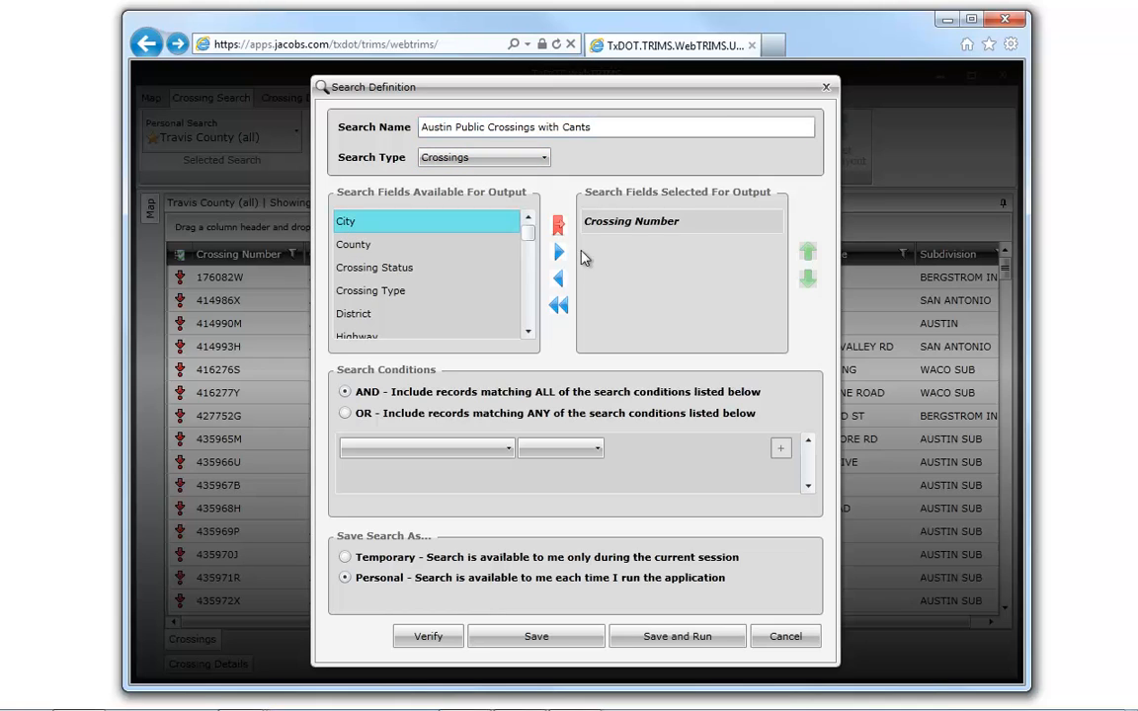
left_click(558, 254)
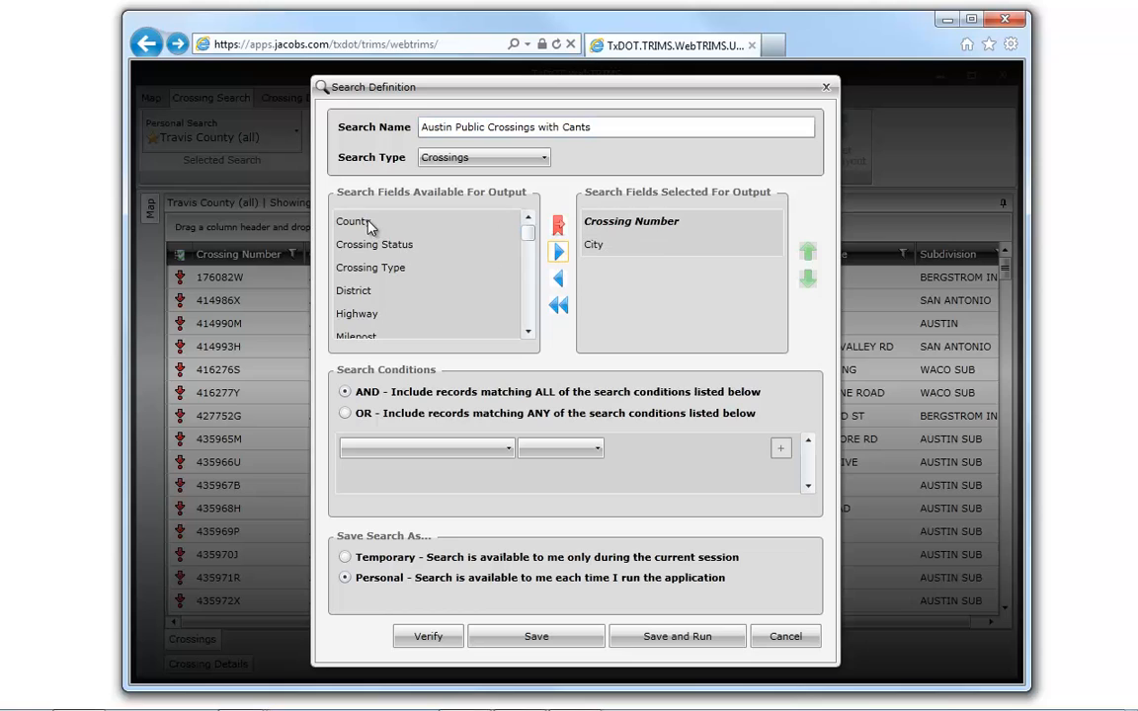
left_click(369, 227)
left_click(559, 255)
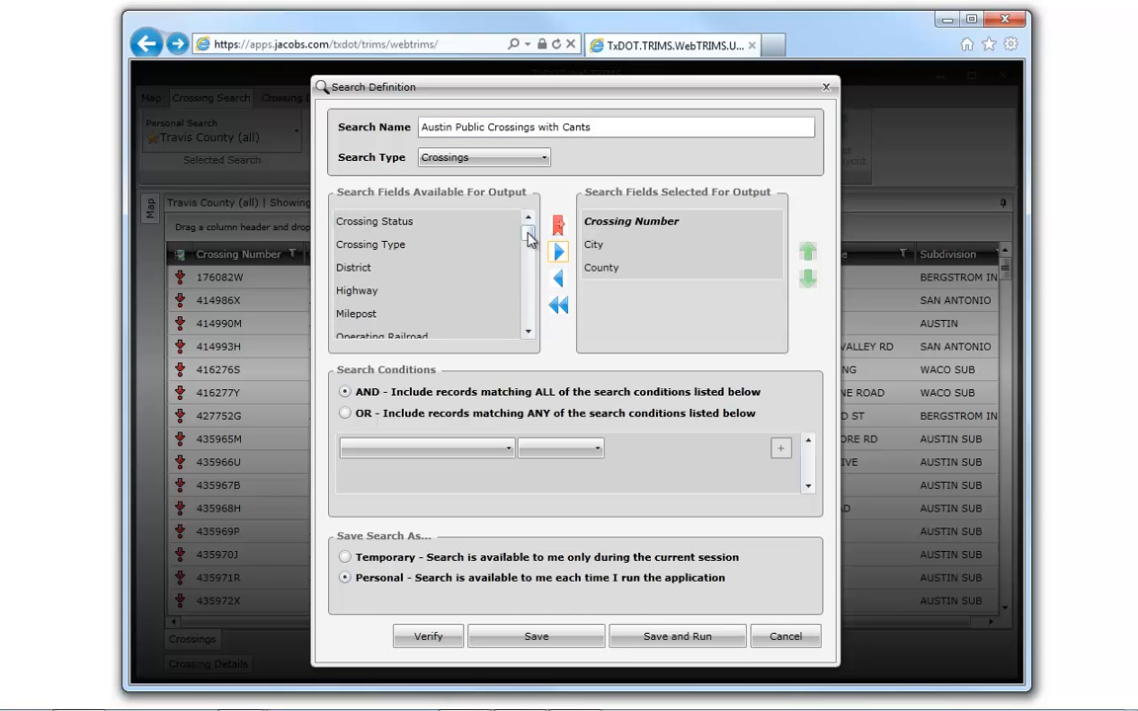
- Remove the City field from the new search's selected output fields
mouse_move(528, 239)
left_mouse_down()
mouse_move(539, 324)
mouse_move(526, 299)
mouse_move(529, 226)
left_mouse_up()
left_click(605, 245)
left_click(558, 281)
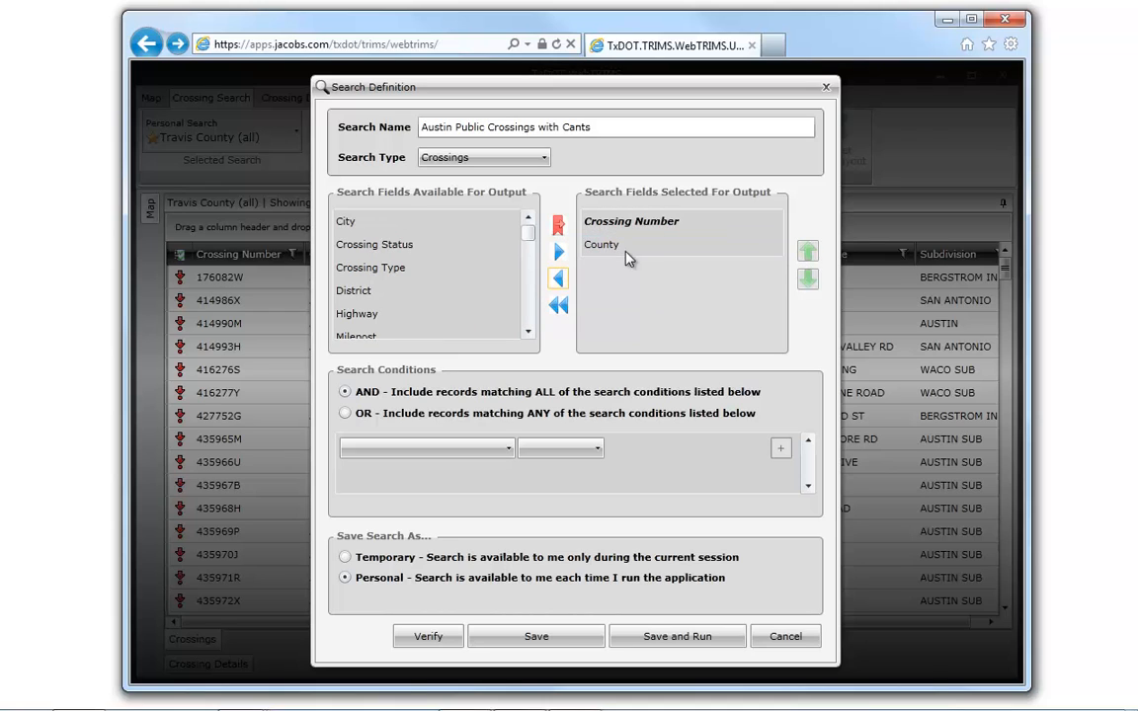
- Remove the County field from the search's output fields and add the set of common fields to the output
left_click(625, 246)
left_click(559, 282)
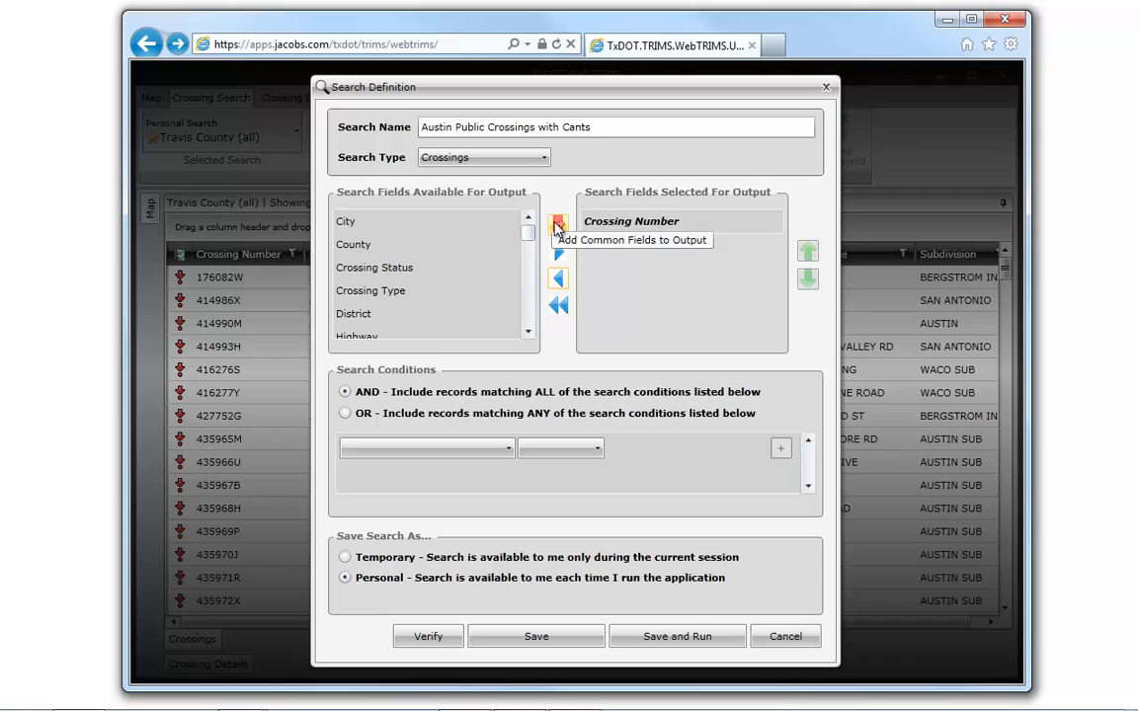
left_click(558, 226)
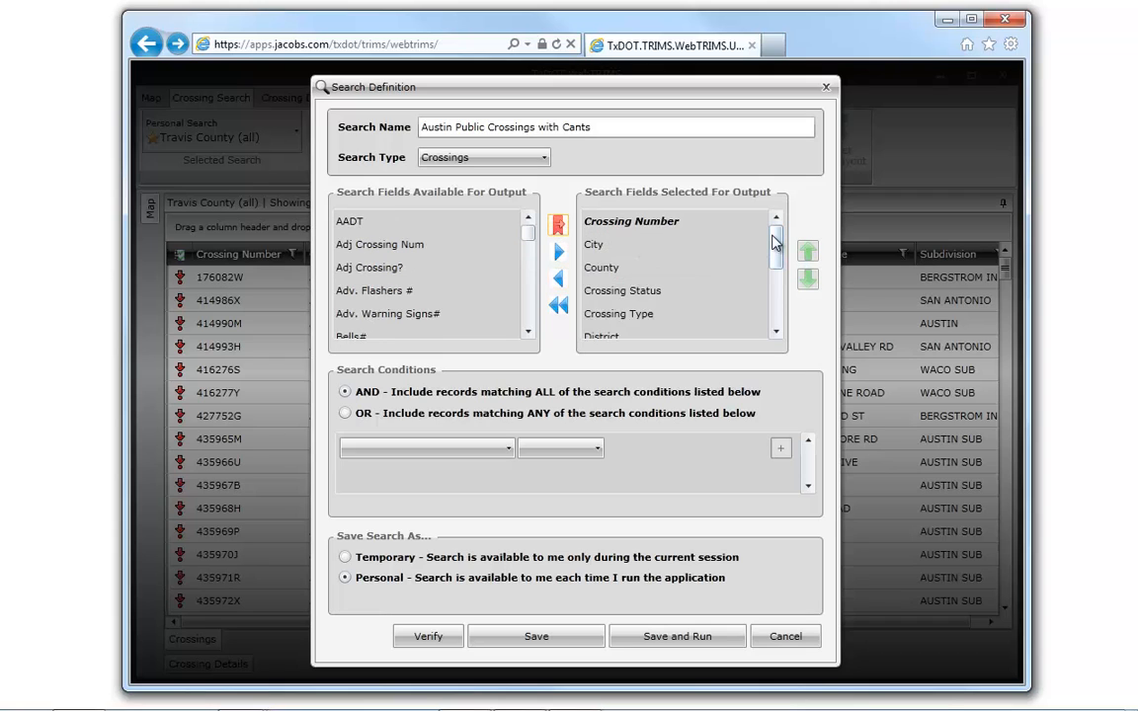
scroll(776, 255, "down", 1)
left_click_drag(776, 255, 785, 201)
- Define the first search condition as City = Austin
left_click(502, 451)
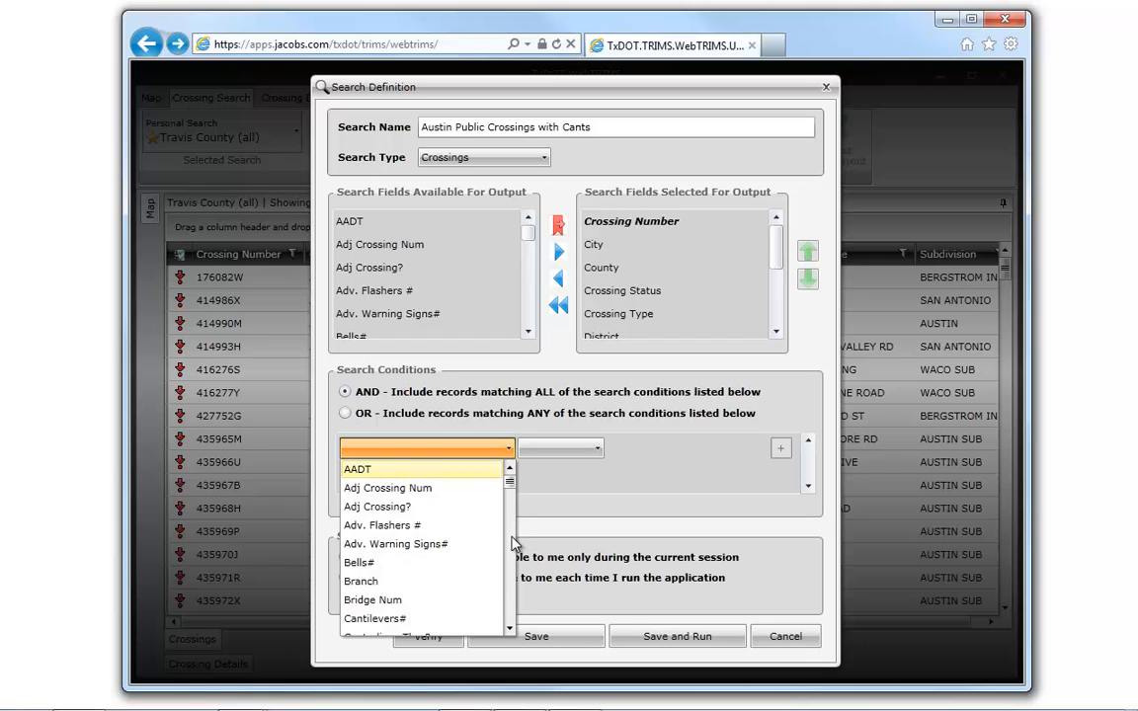
scroll(514, 544, "down", 3)
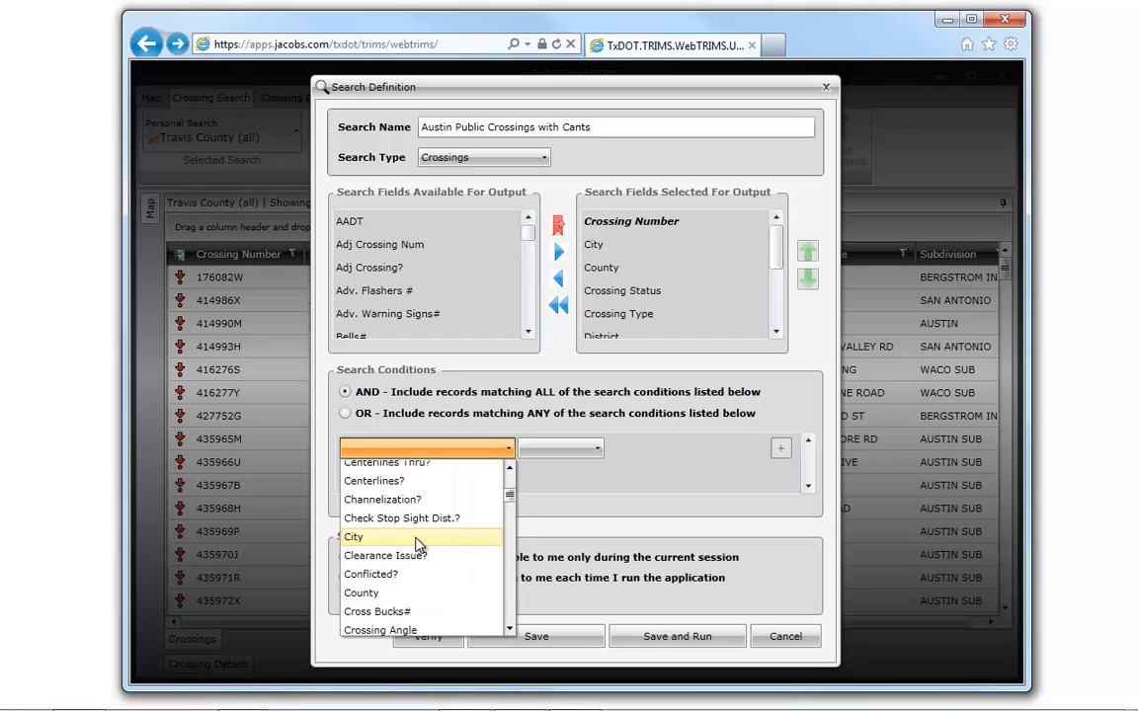
left_click(425, 539)
left_click(581, 451)
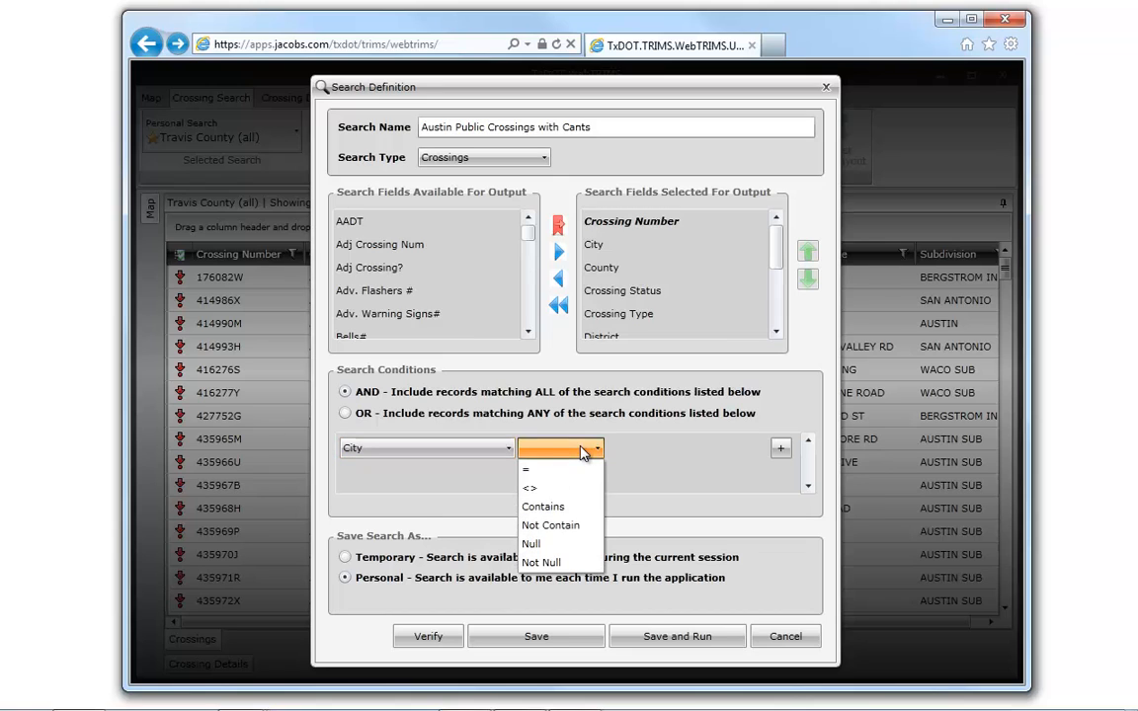
left_click(569, 471)
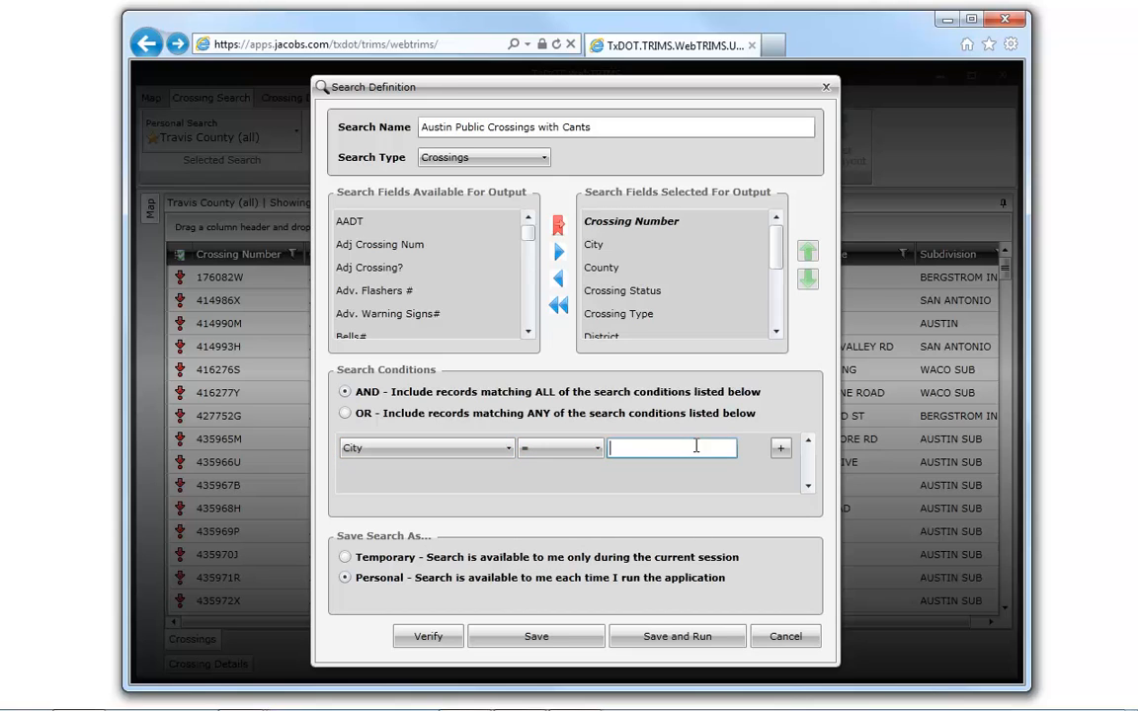
type("Austin")
- Add a second search condition requiring Crossing Type = Public
left_click(781, 448)
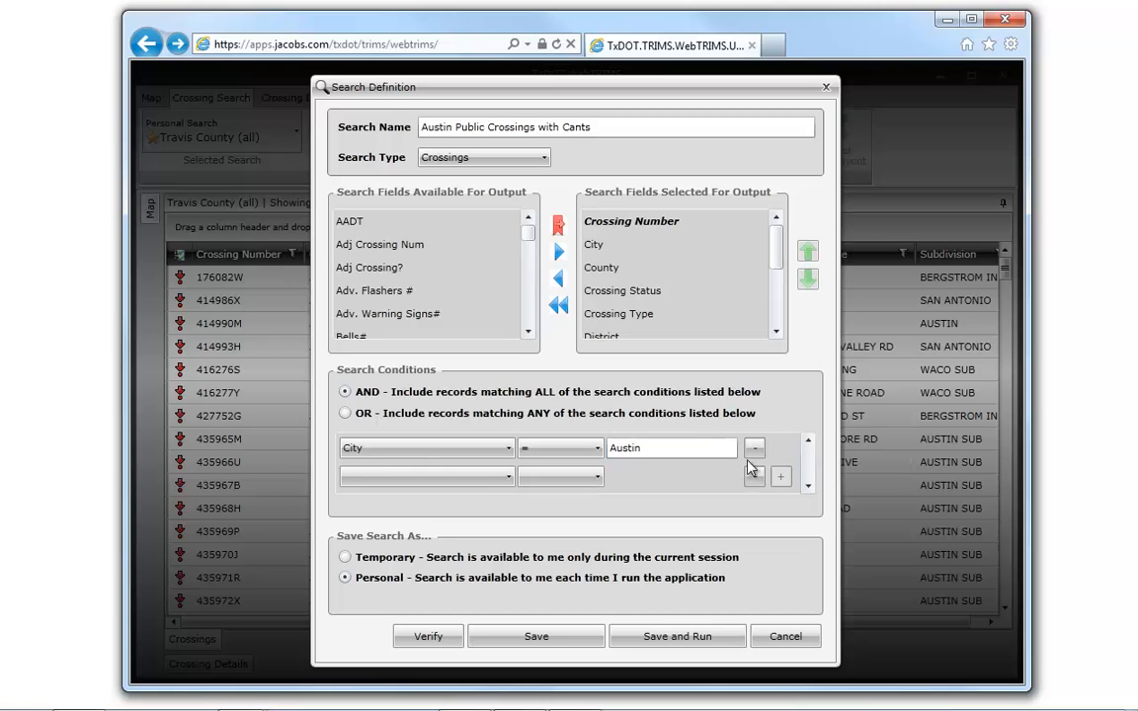
left_click(477, 476)
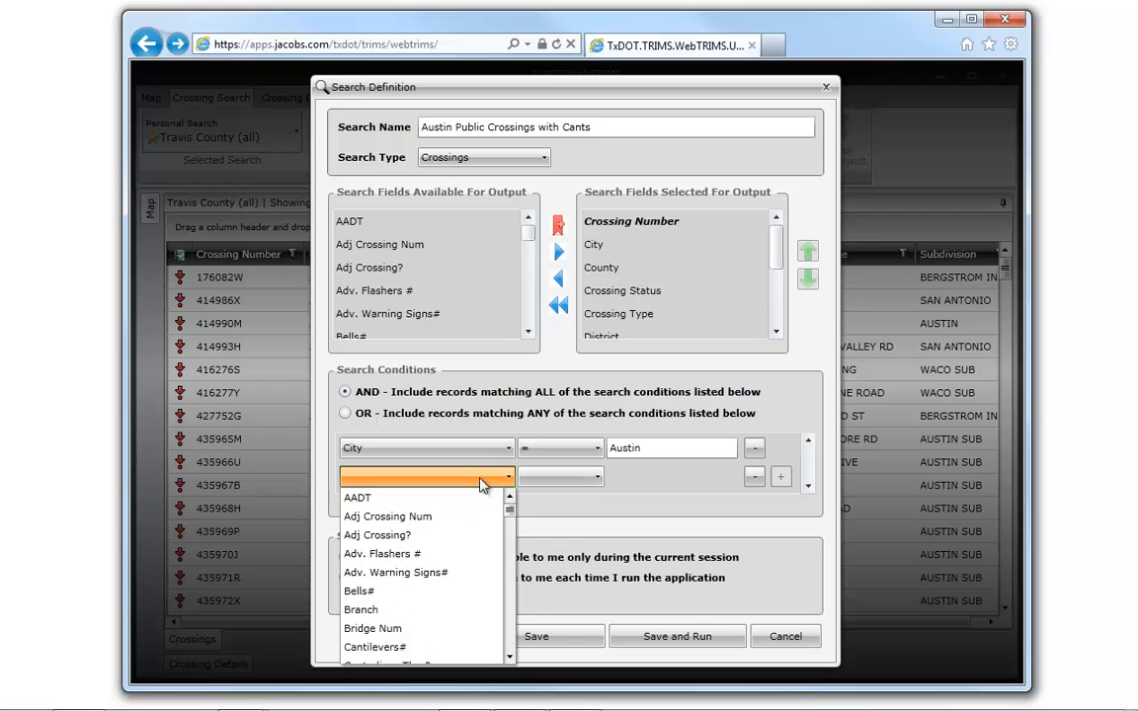
scroll(503, 561, "down", 3)
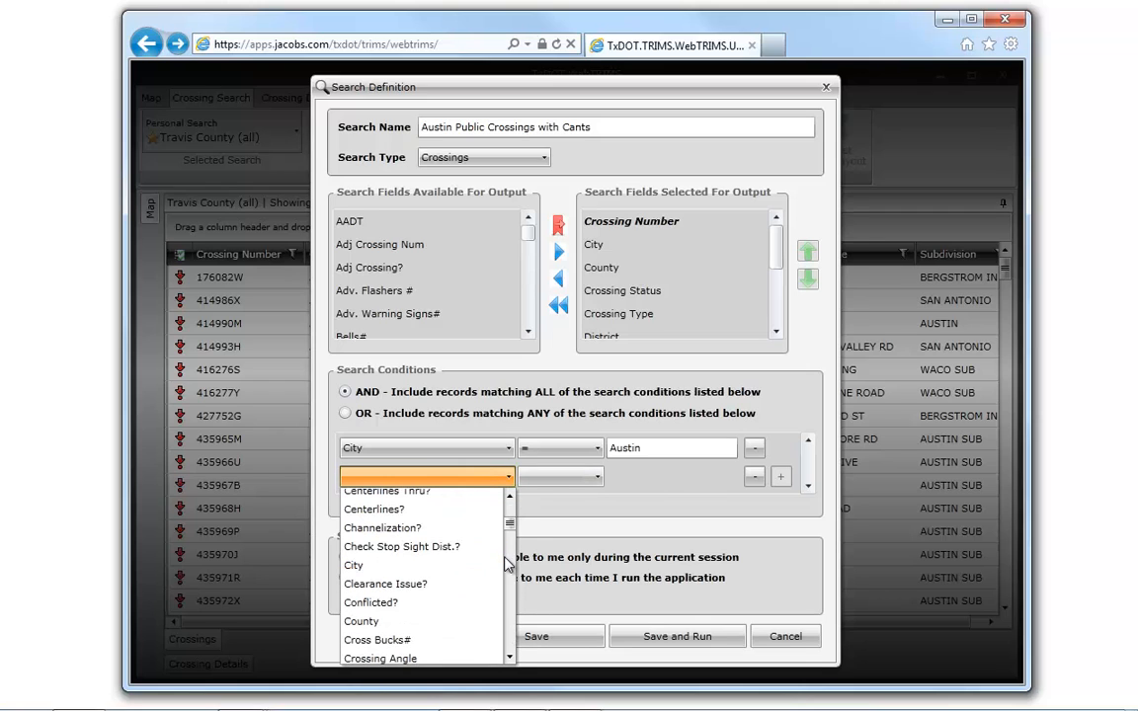
scroll(506, 563, "down", 3)
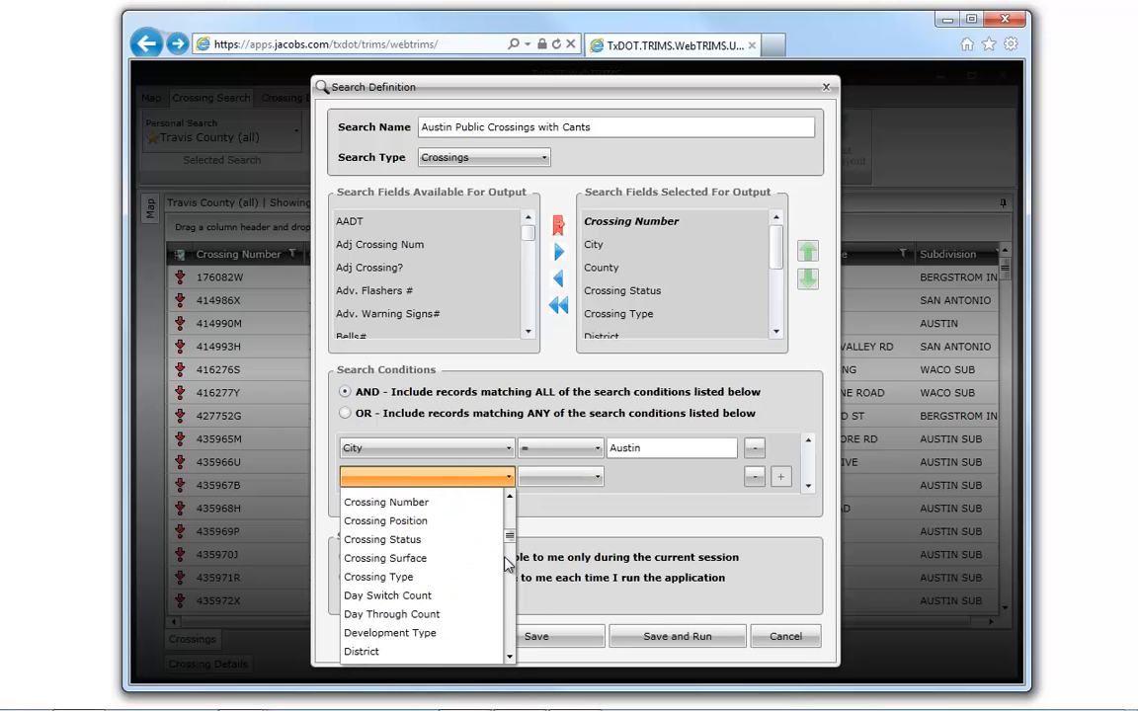
left_click(435, 577)
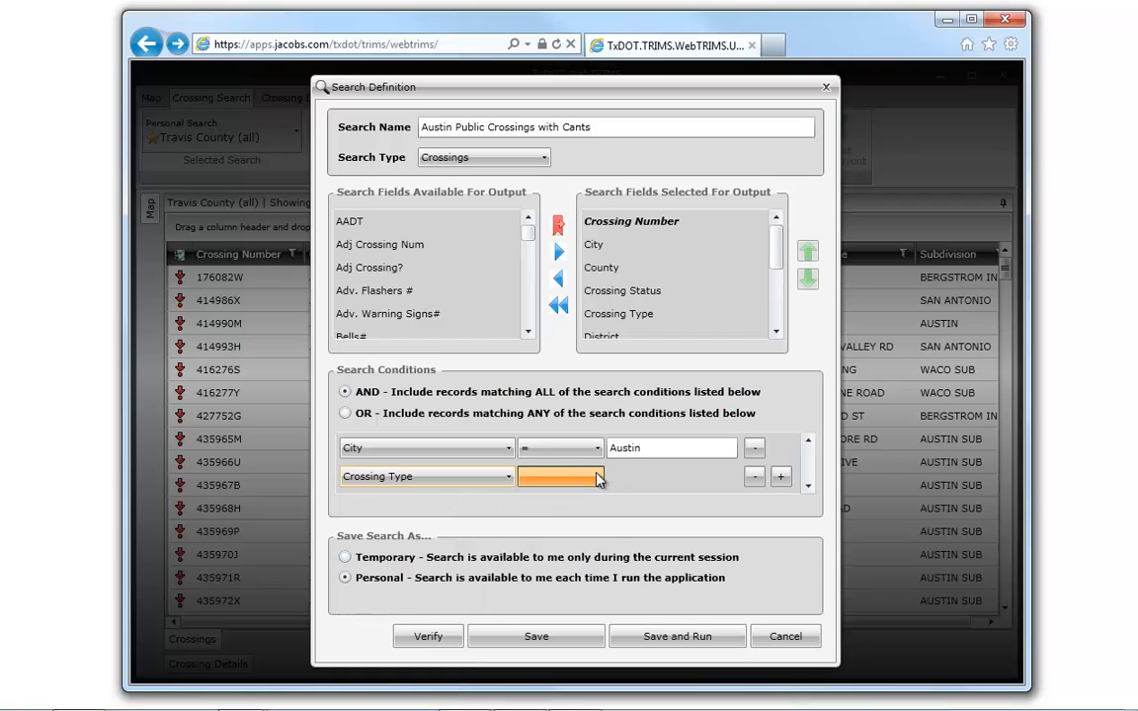
left_click(597, 478)
left_click(581, 498)
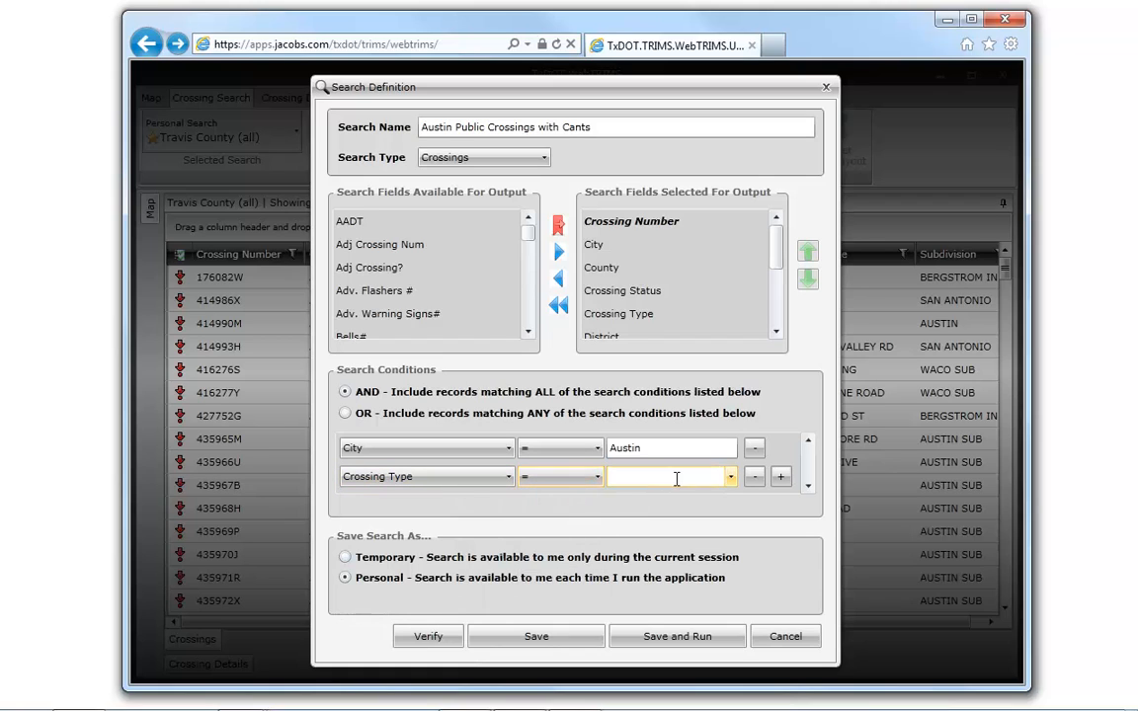
left_click(731, 477)
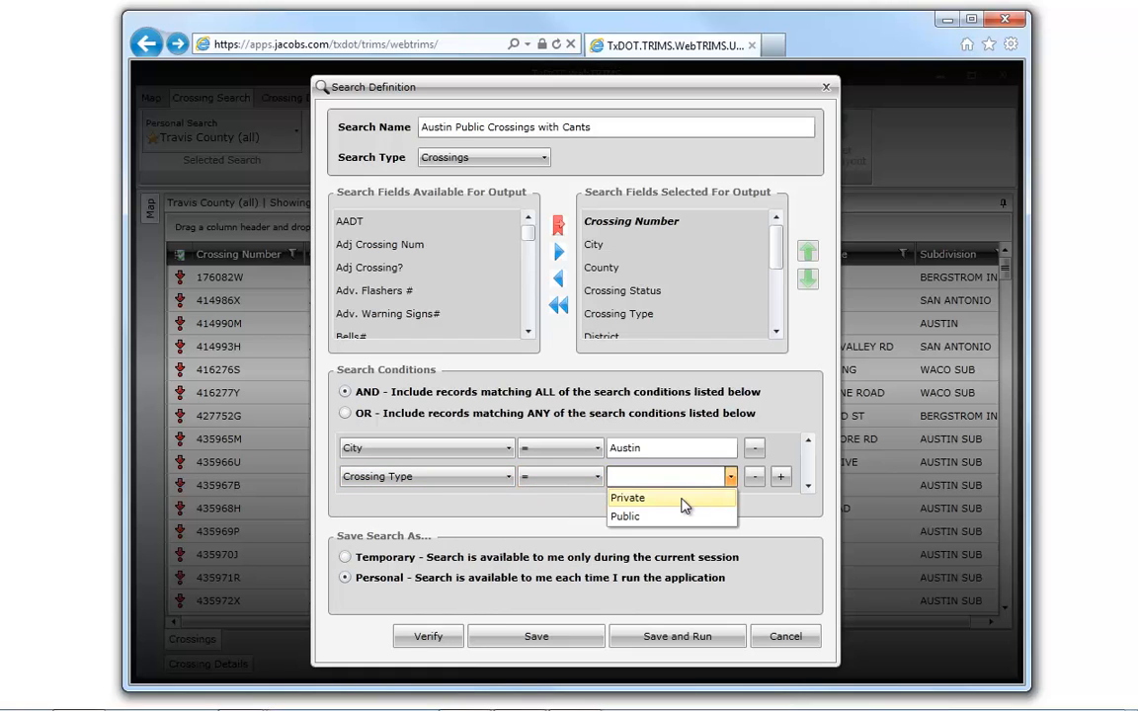
left_click(650, 516)
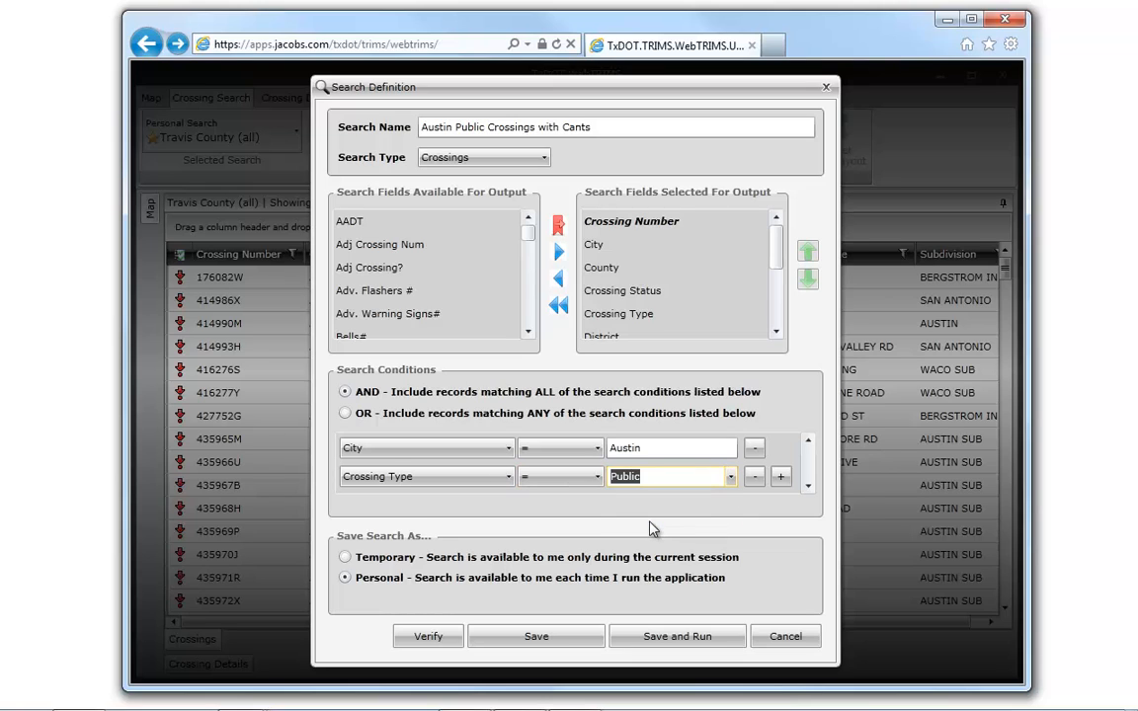
- Add a third search condition requiring Cantilevers# >= 1
left_click(780, 477)
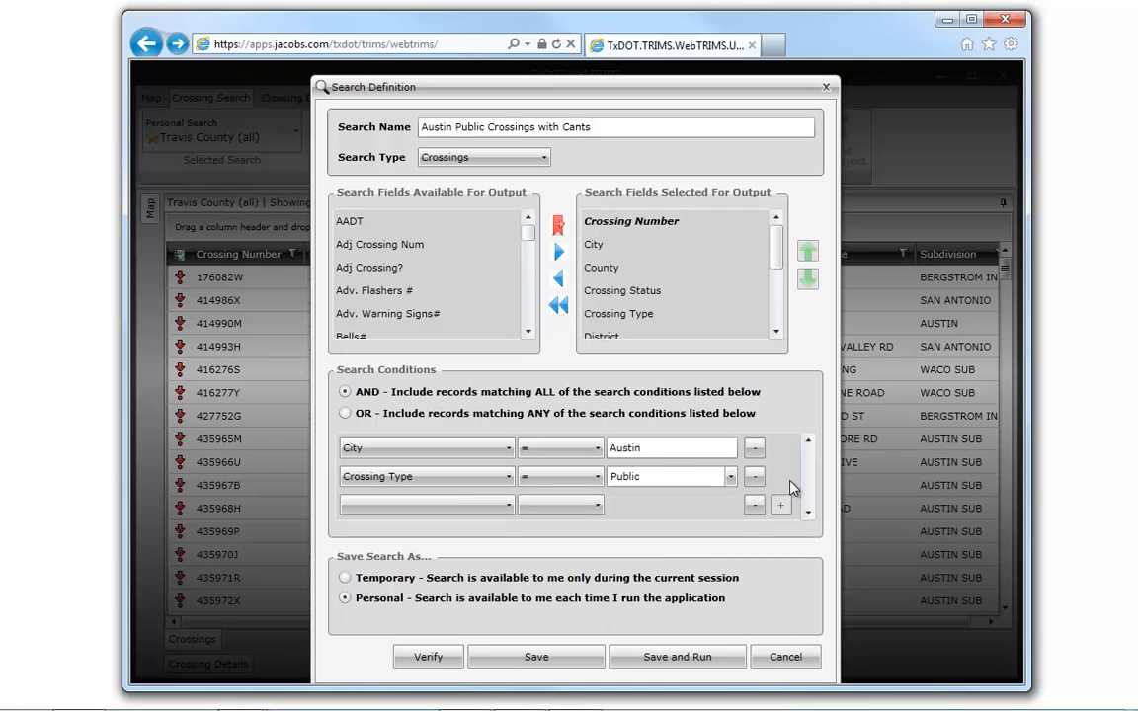
left_click(470, 507)
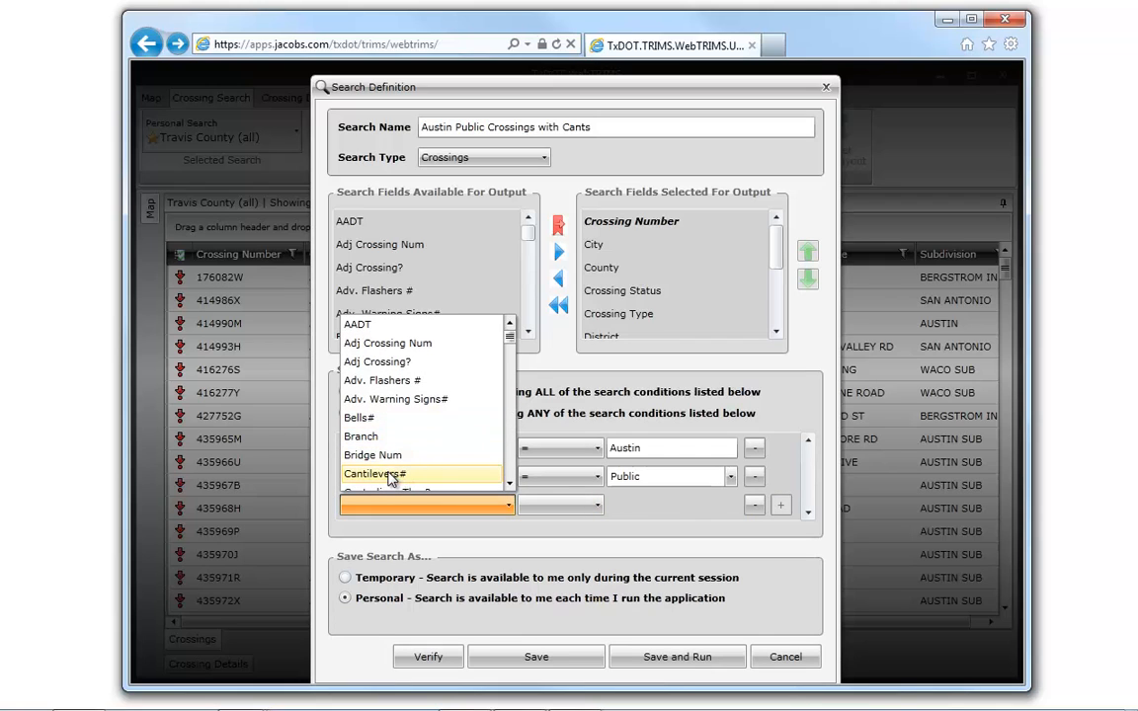
left_click(390, 475)
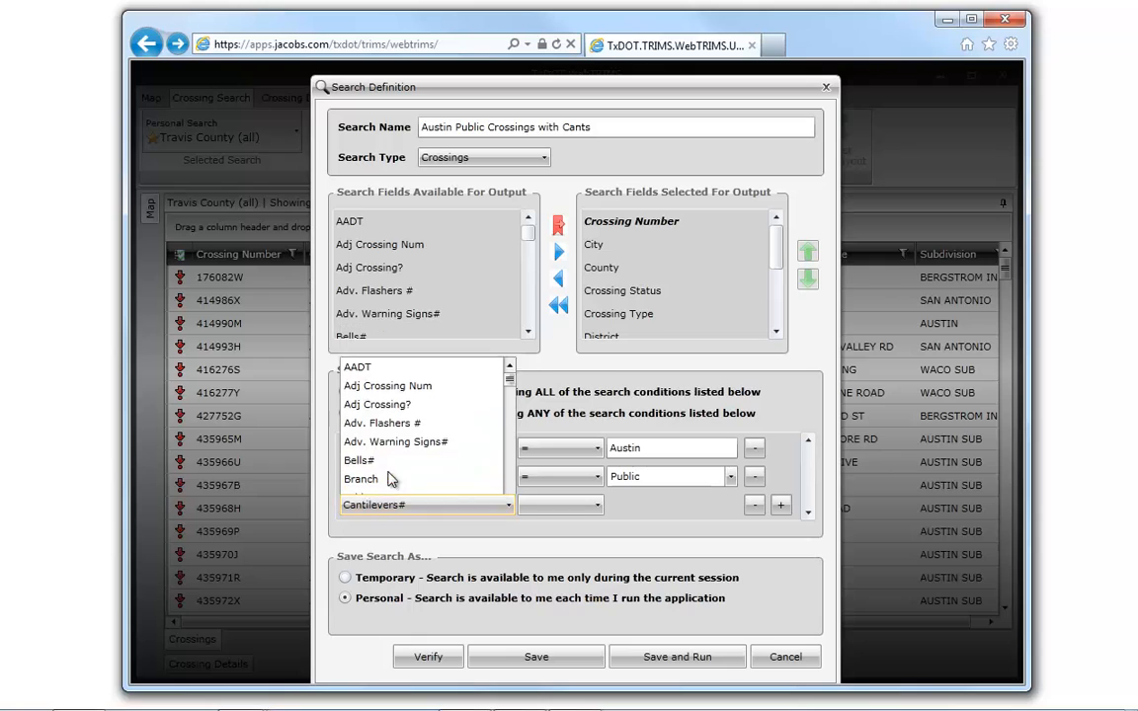
left_click(575, 509)
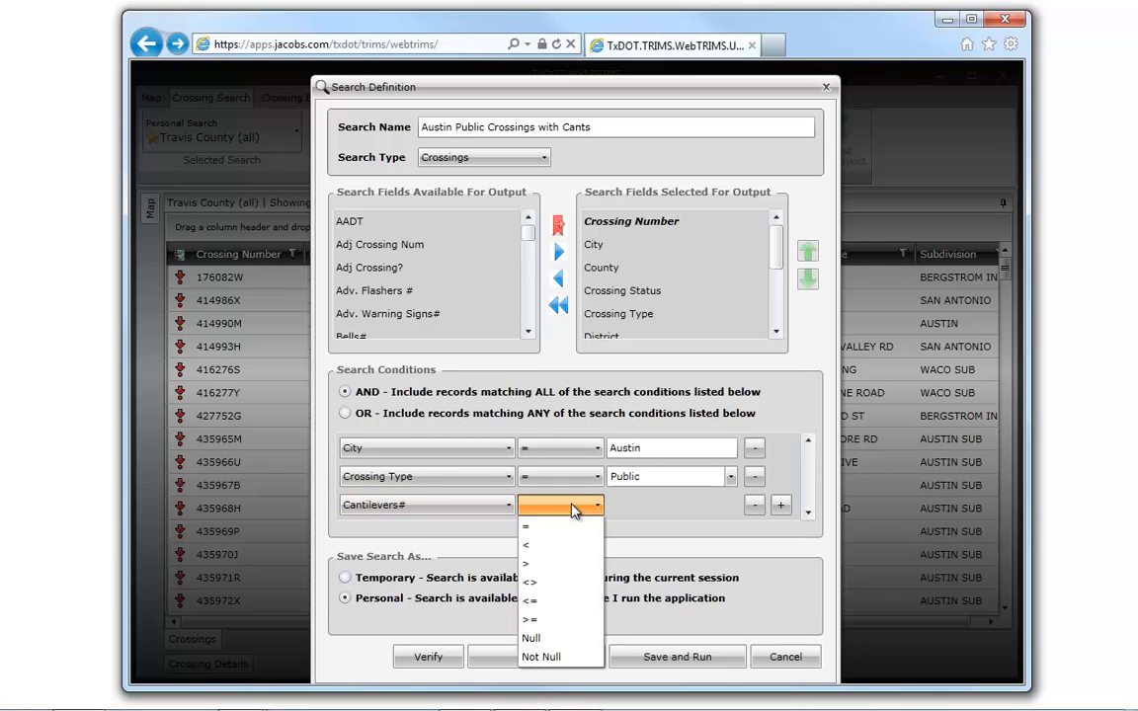
left_click(540, 620)
left_click(676, 505)
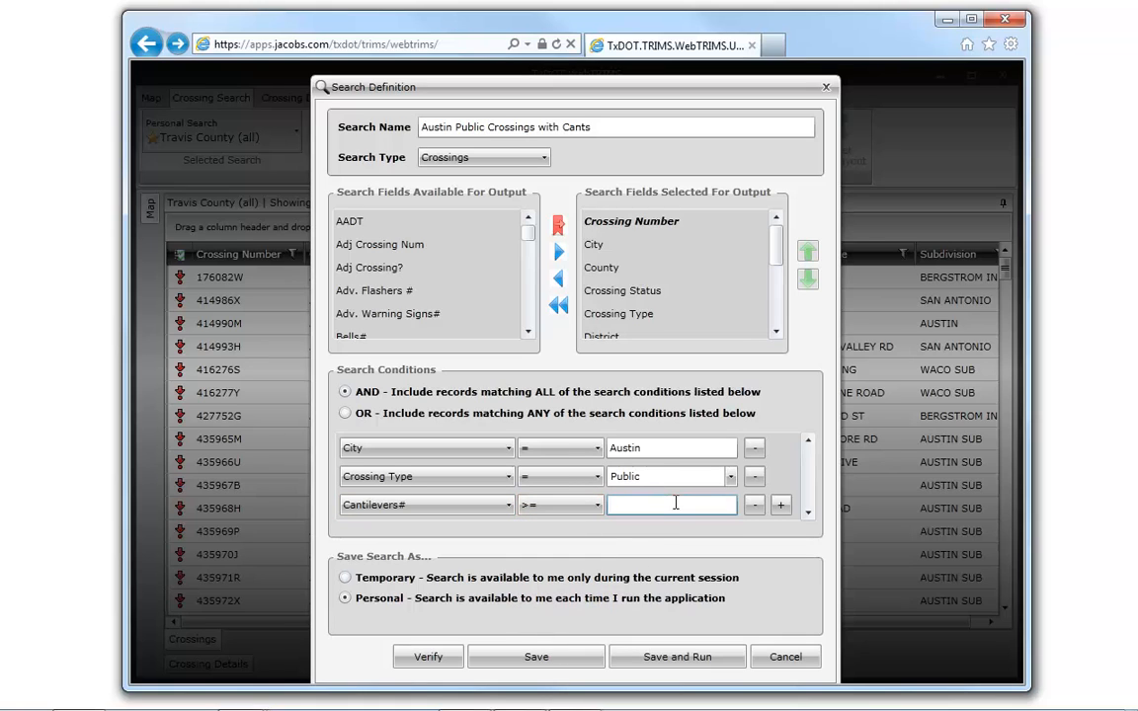
type("1")
- Verify the search definition, save and run it as a personal search, and check its entry among the saved searches
left_click(425, 658)
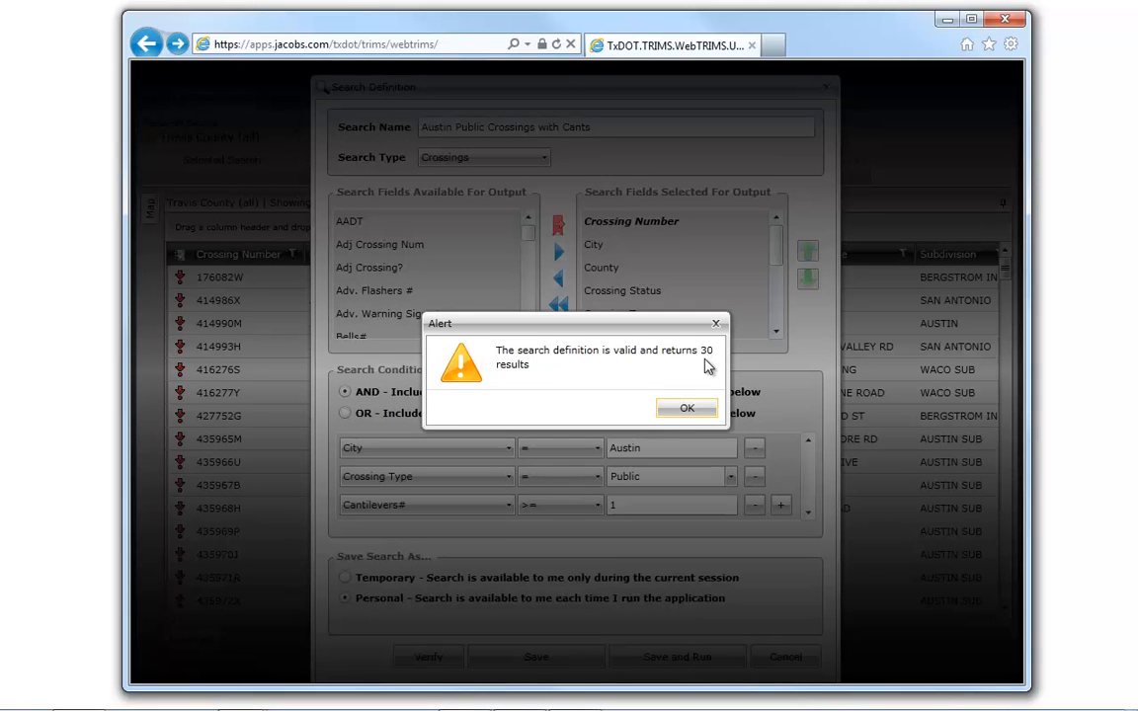
left_click(688, 411)
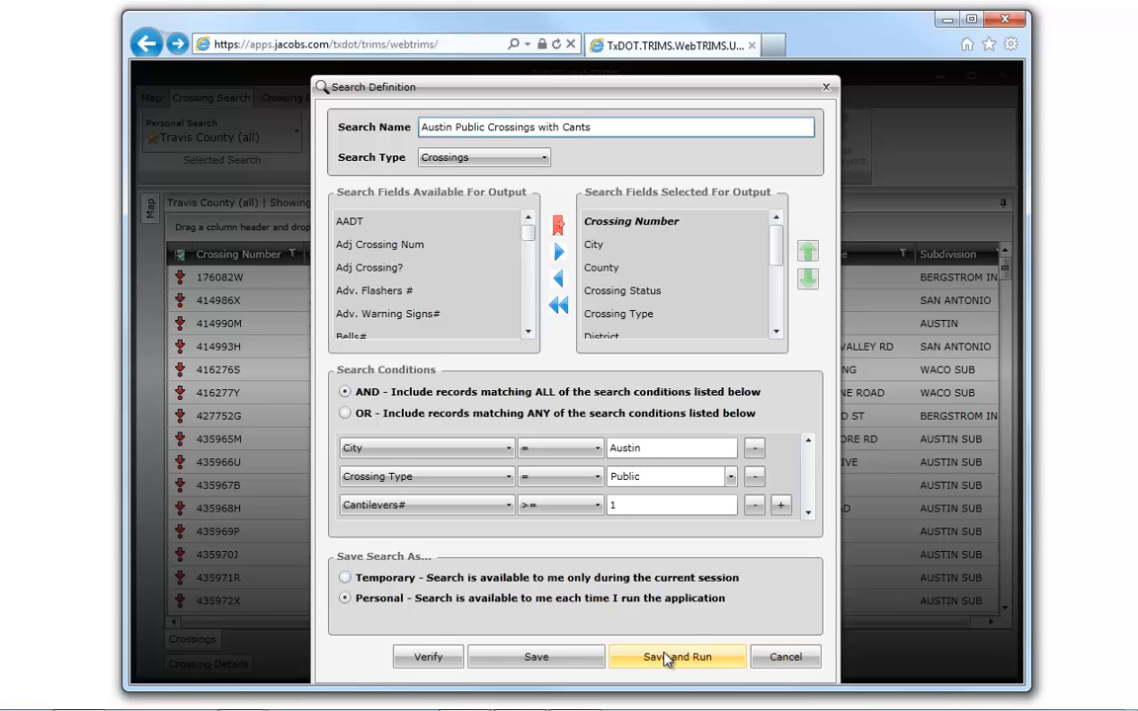
left_click(667, 657)
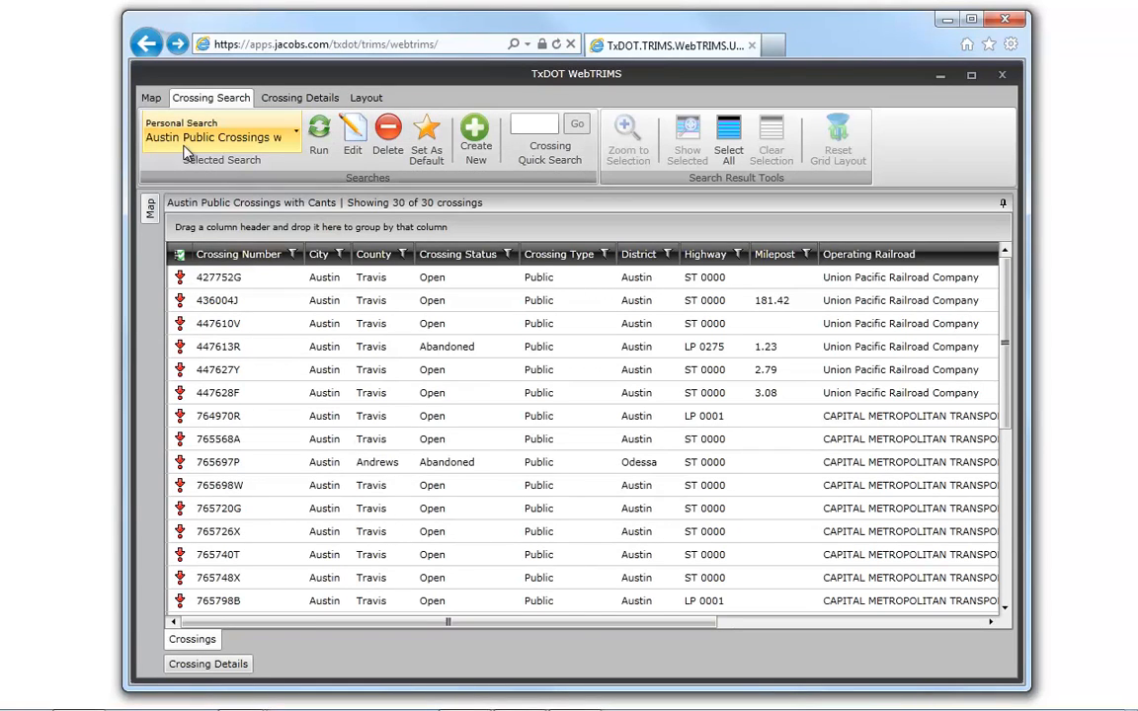
left_click(183, 146)
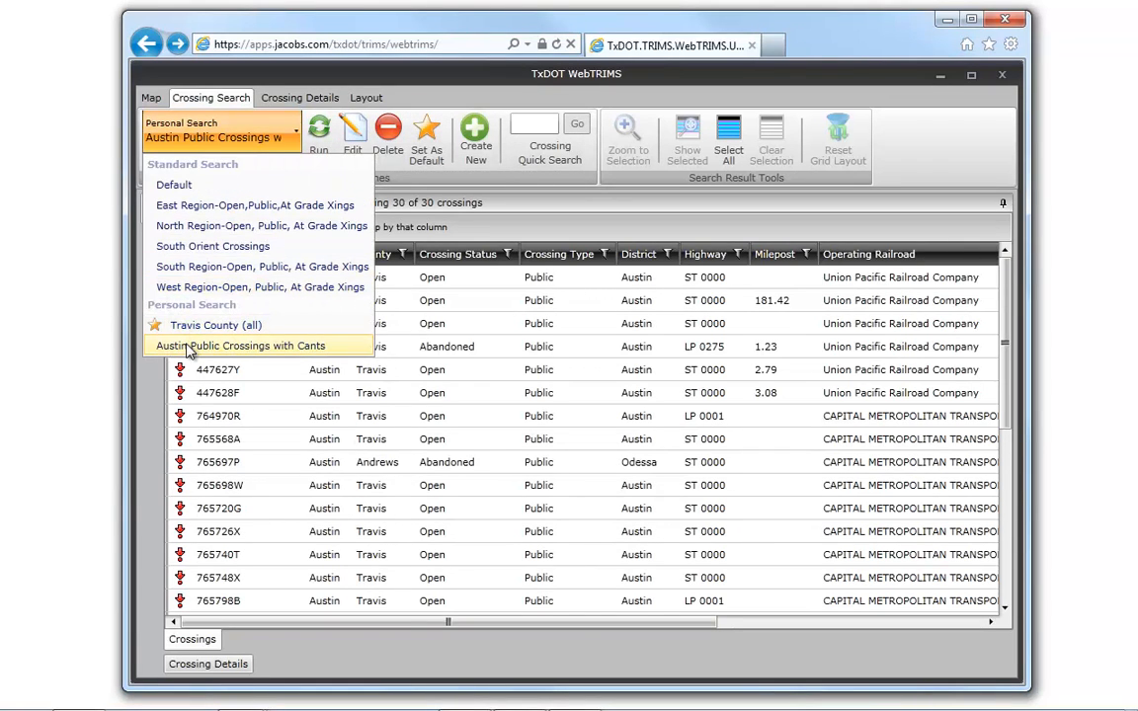
left_click(200, 138)
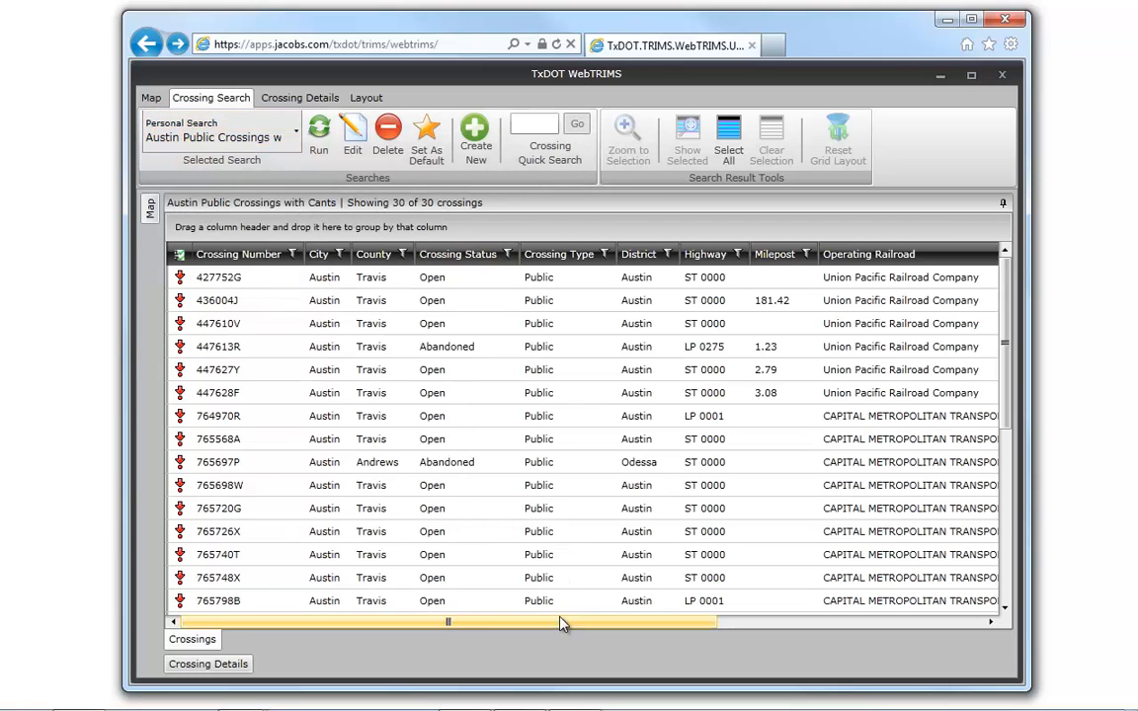
- Sort the Austin crossing results by Cantilevers# in descending order
left_click_drag(564, 621, 920, 630)
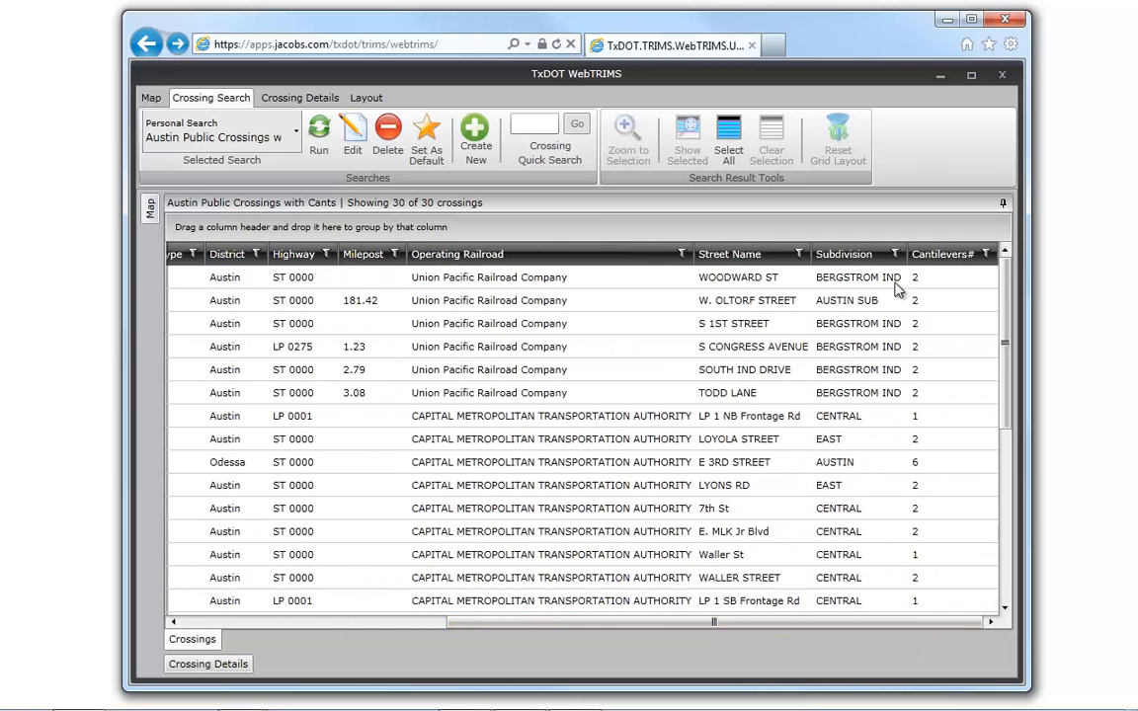
left_click(952, 255)
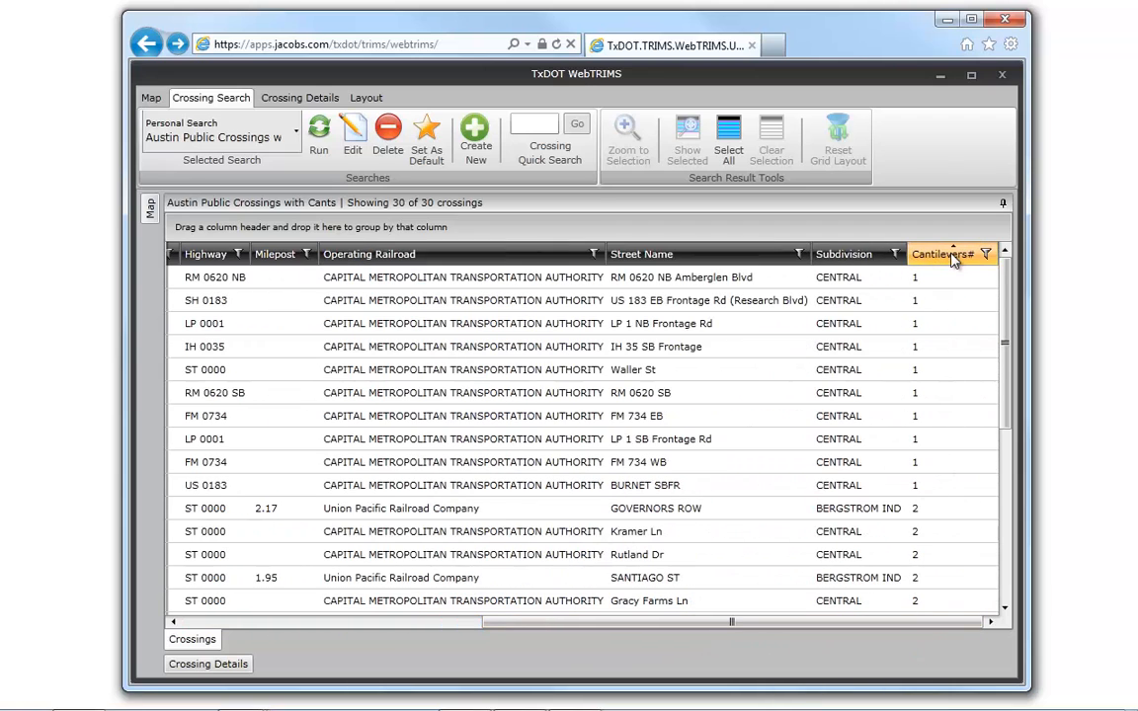
left_click(954, 257)
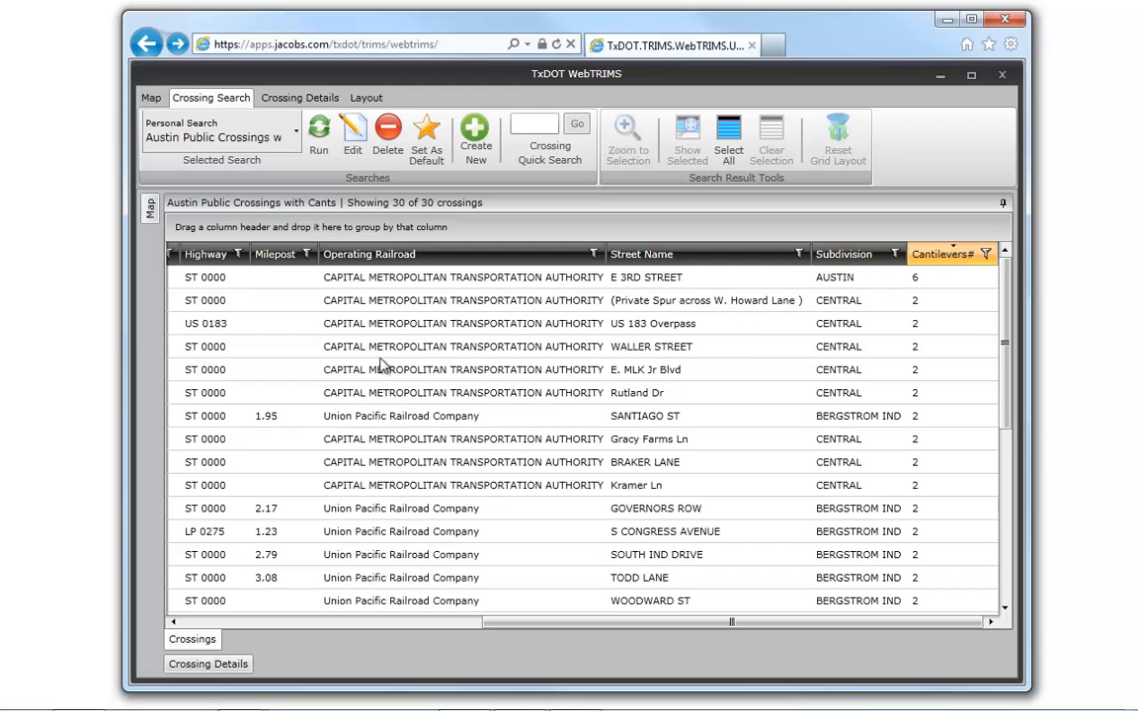
left_click(300, 622)
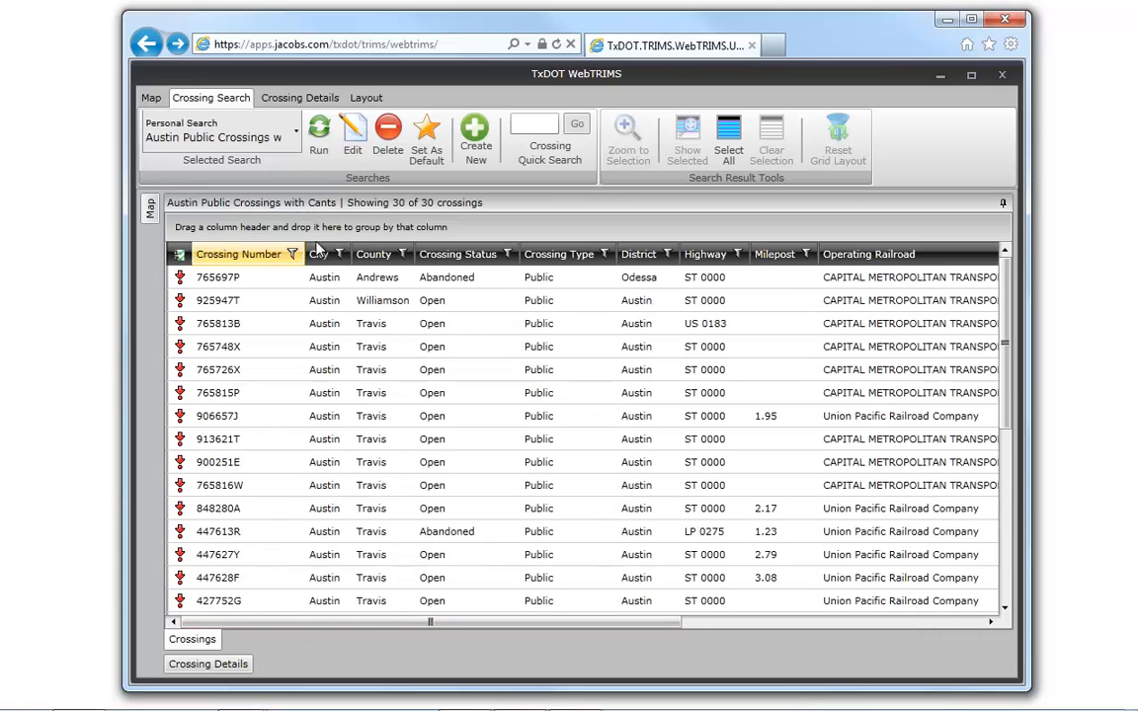
- Run a crossing quick search for 4476
left_click(530, 120)
type("448")
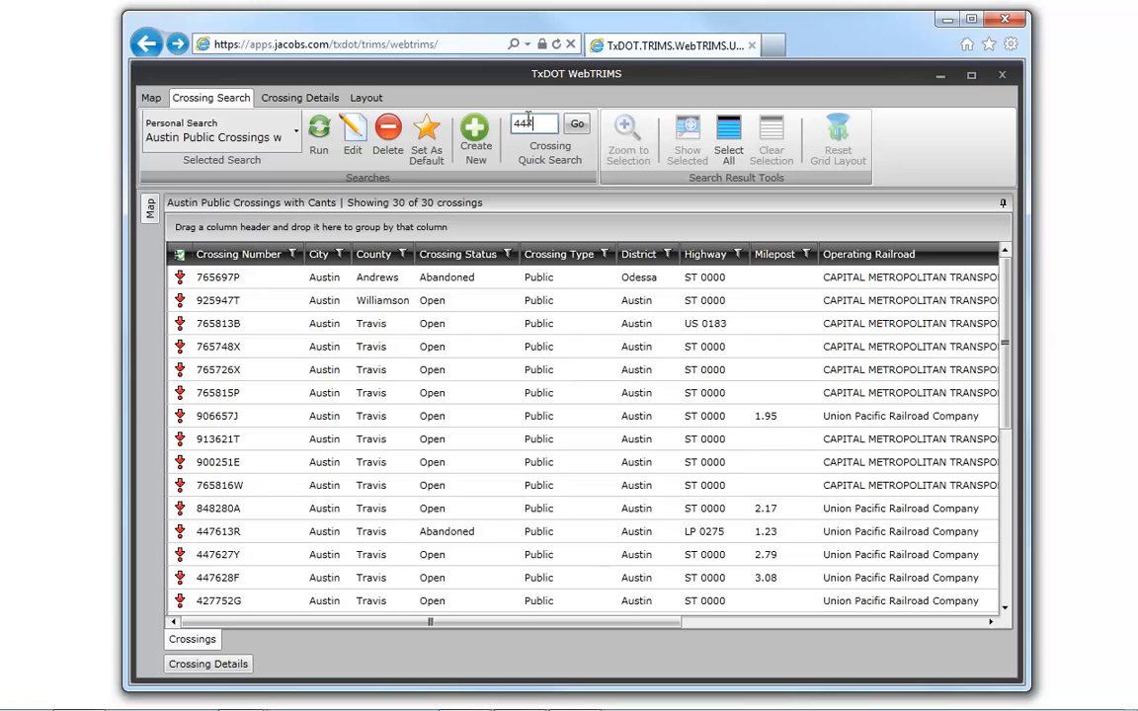
type("76")
left_click(577, 127)
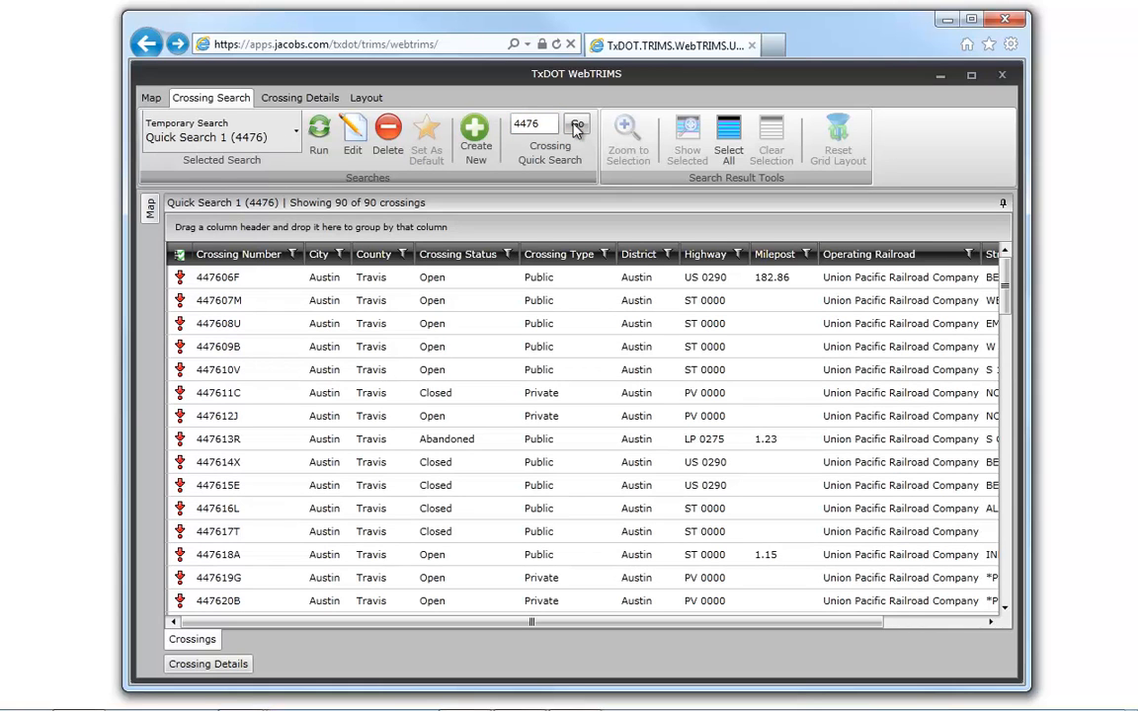
- Sort the quick search results by Crossing Number in ascending order and review the list down to its end
left_click(234, 257)
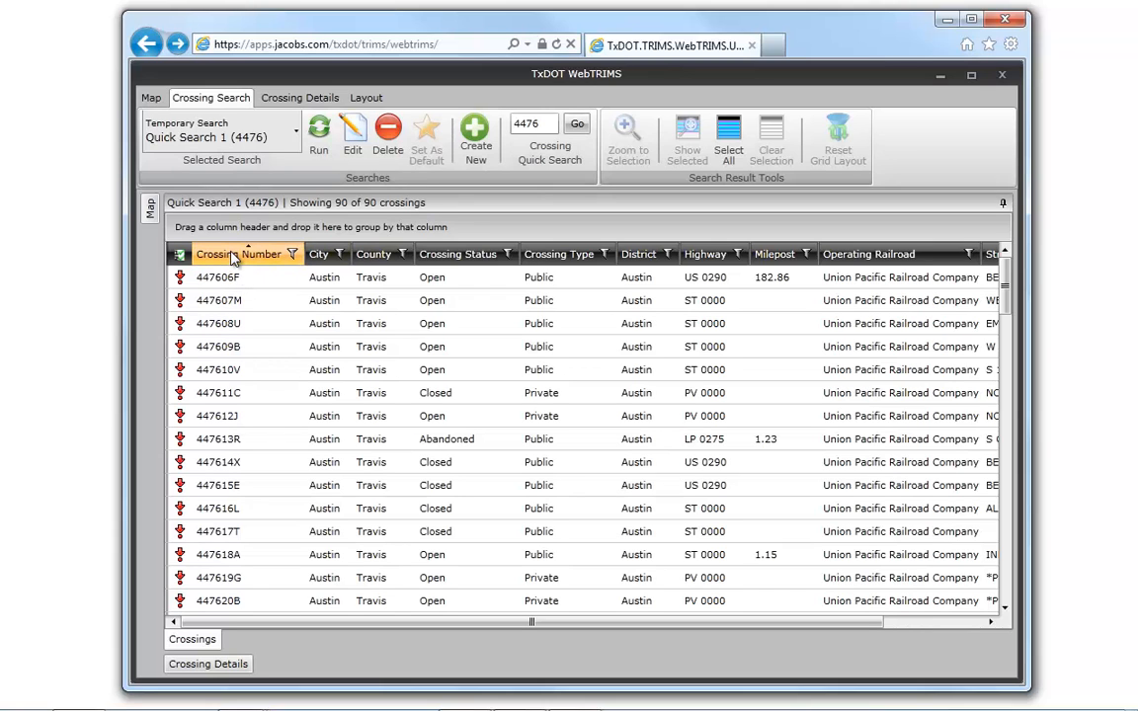
scroll(234, 316, "down", 8)
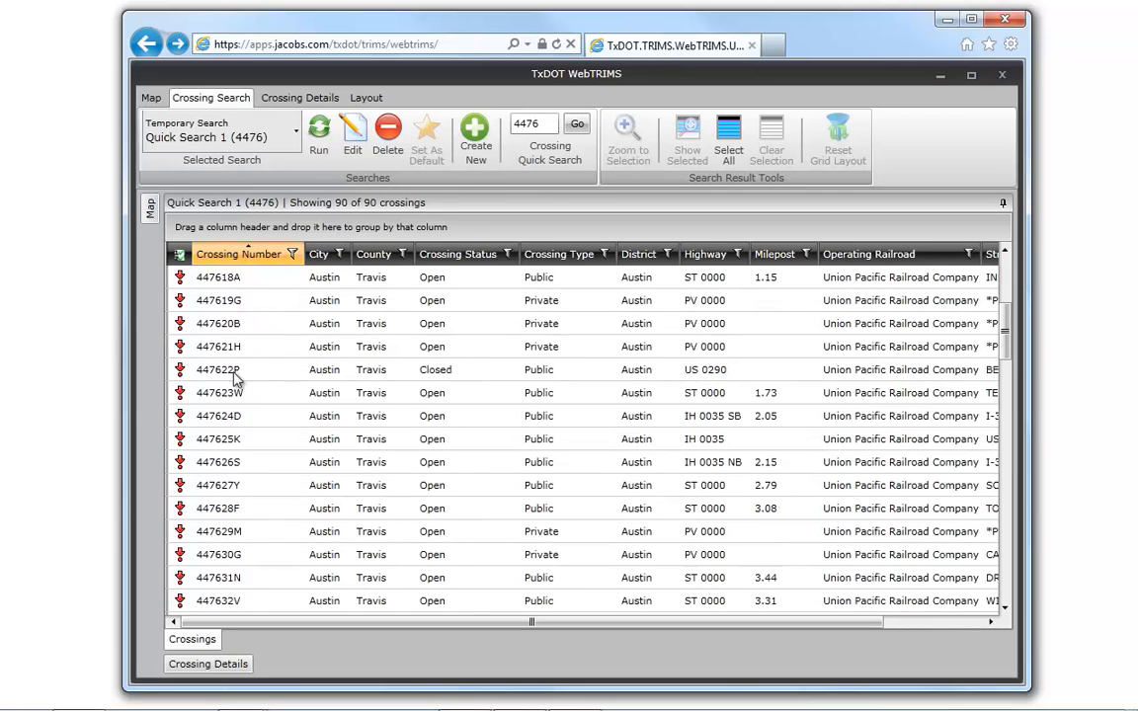
scroll(235, 430, "down", 4)
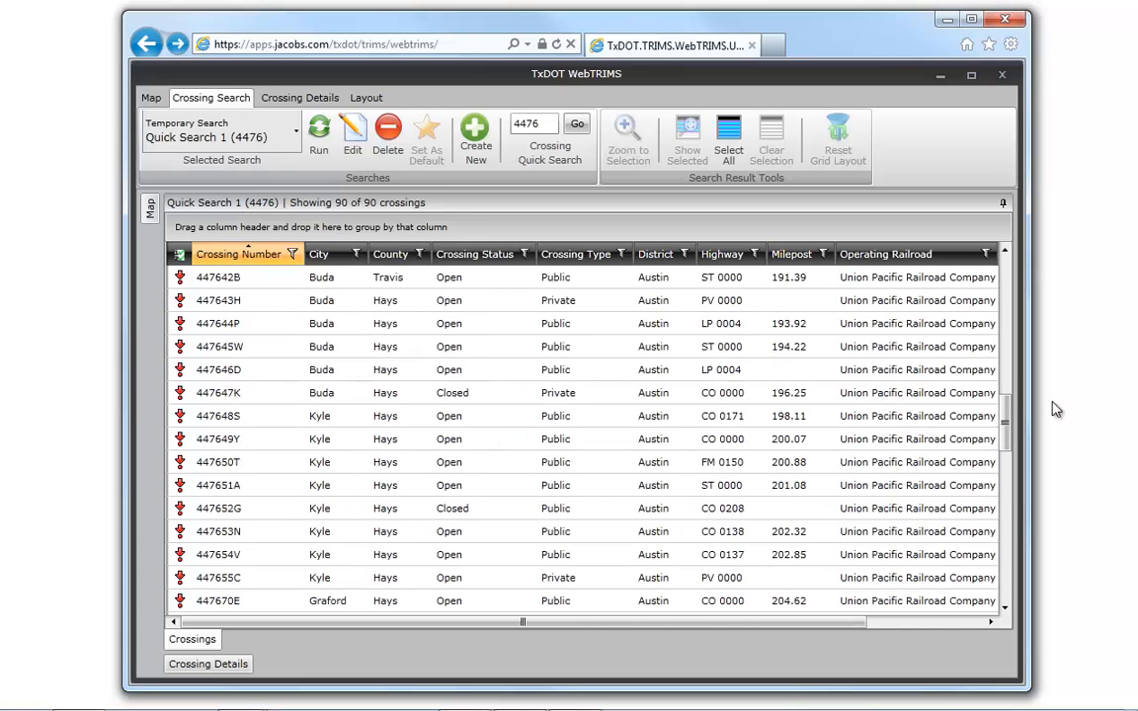
left_click_drag(1006, 422, 1006, 573)
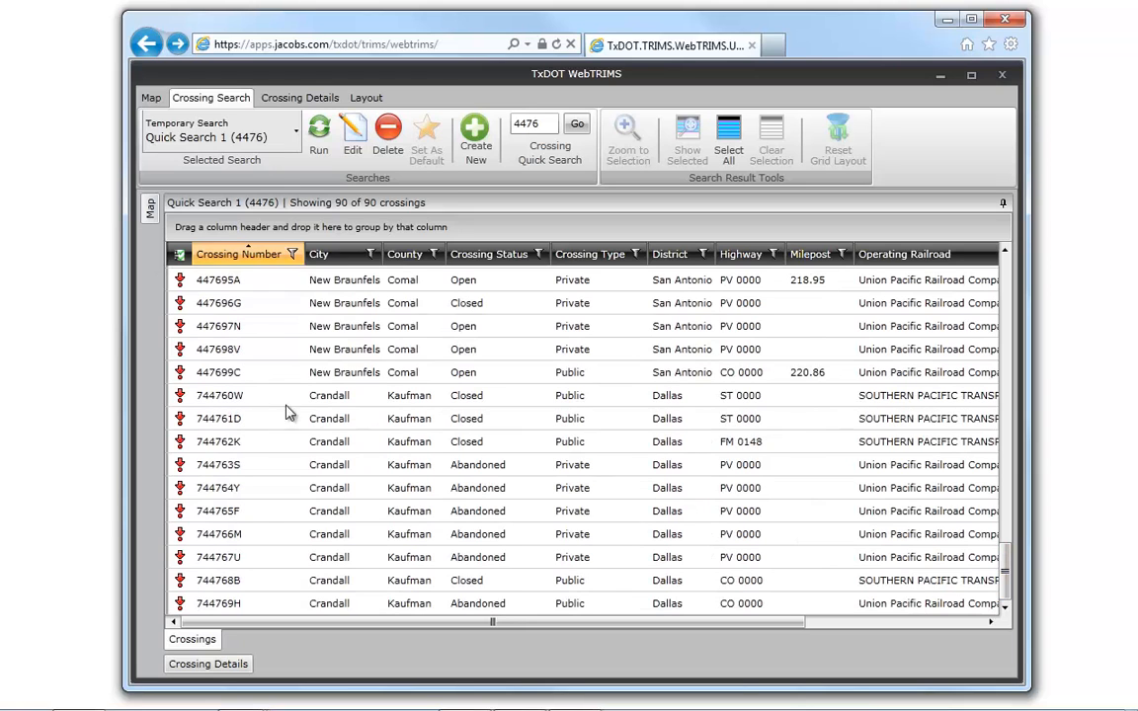
- Filter the quick search results to rows whose Crossing Number starts with 4476
left_click_drag(1006, 574, 998, 233)
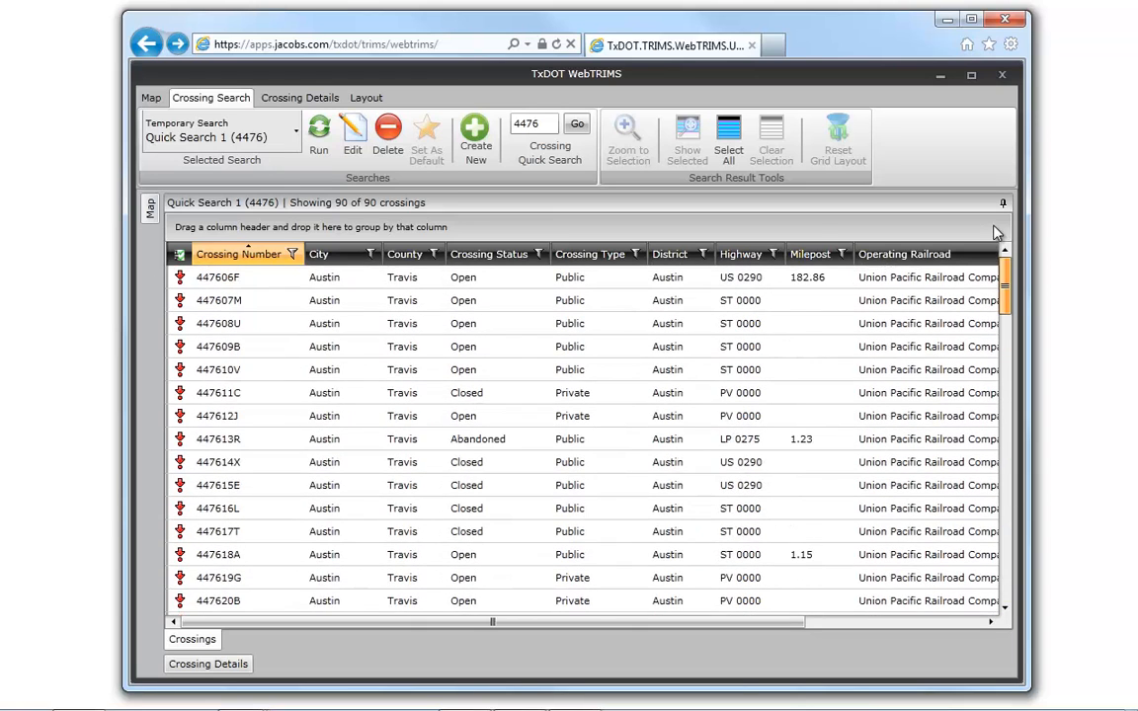
left_click(293, 255)
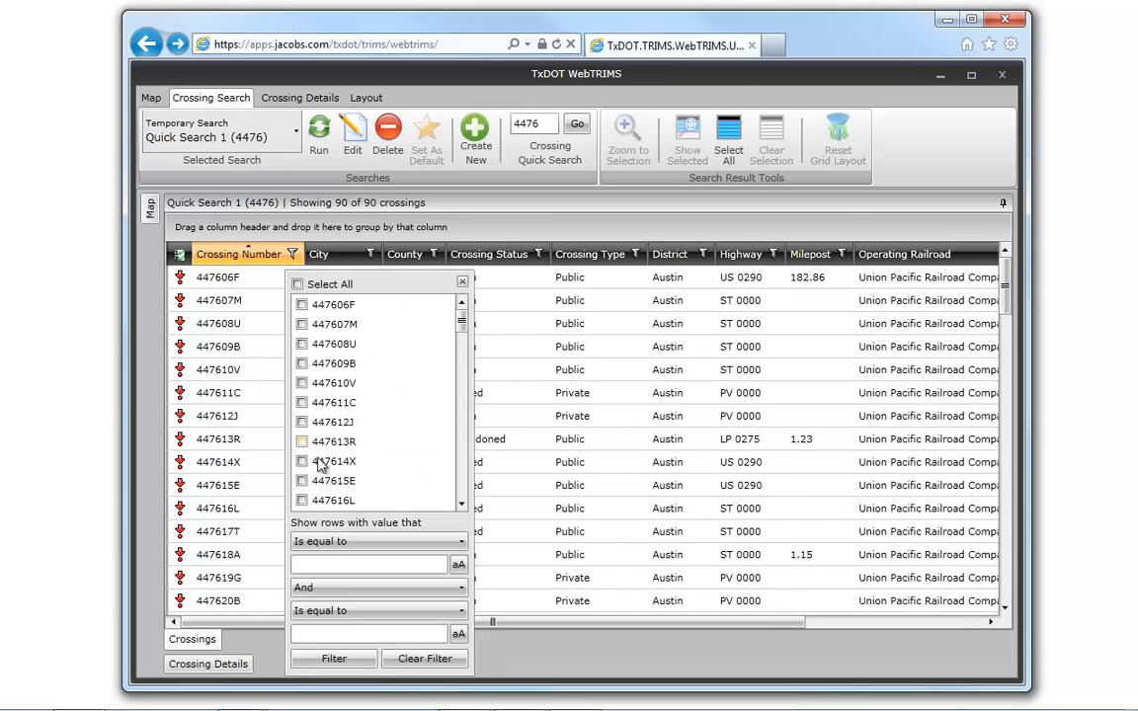
left_click(369, 547)
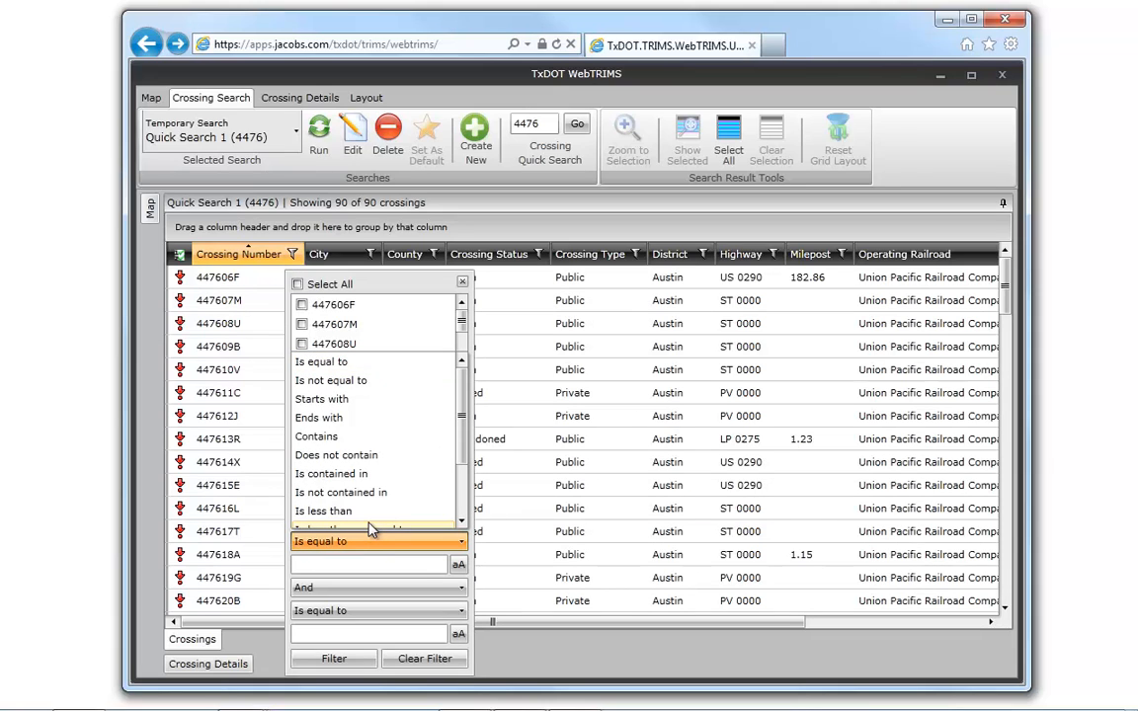
left_click(341, 400)
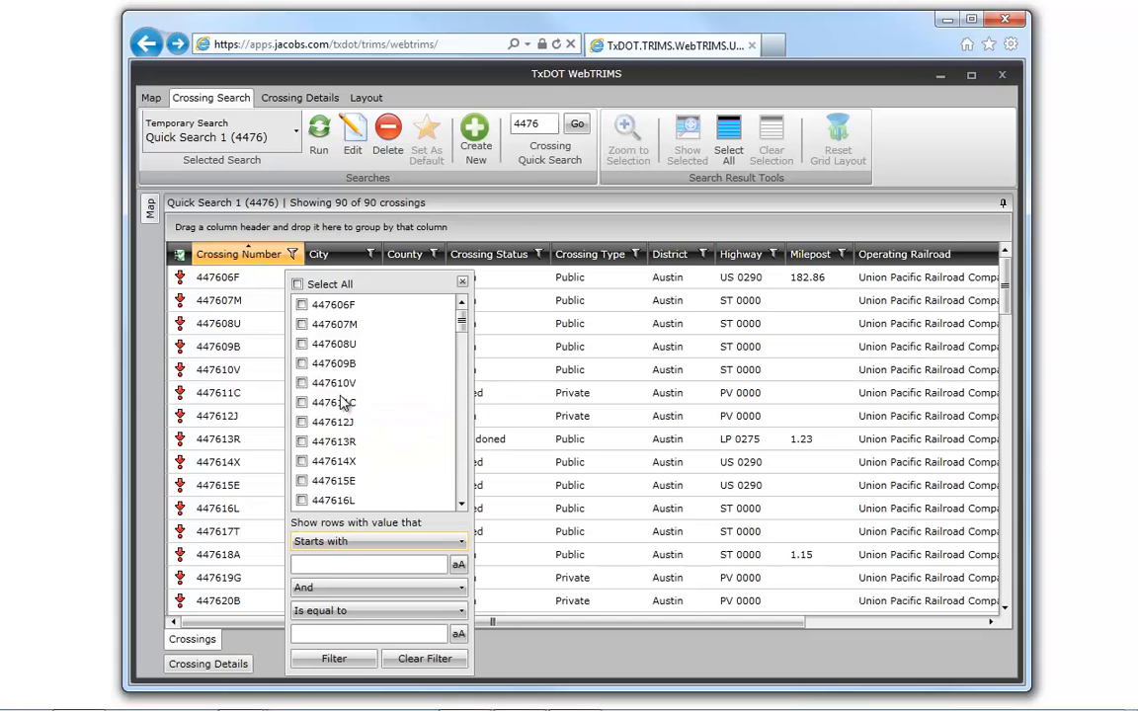
type("4476")
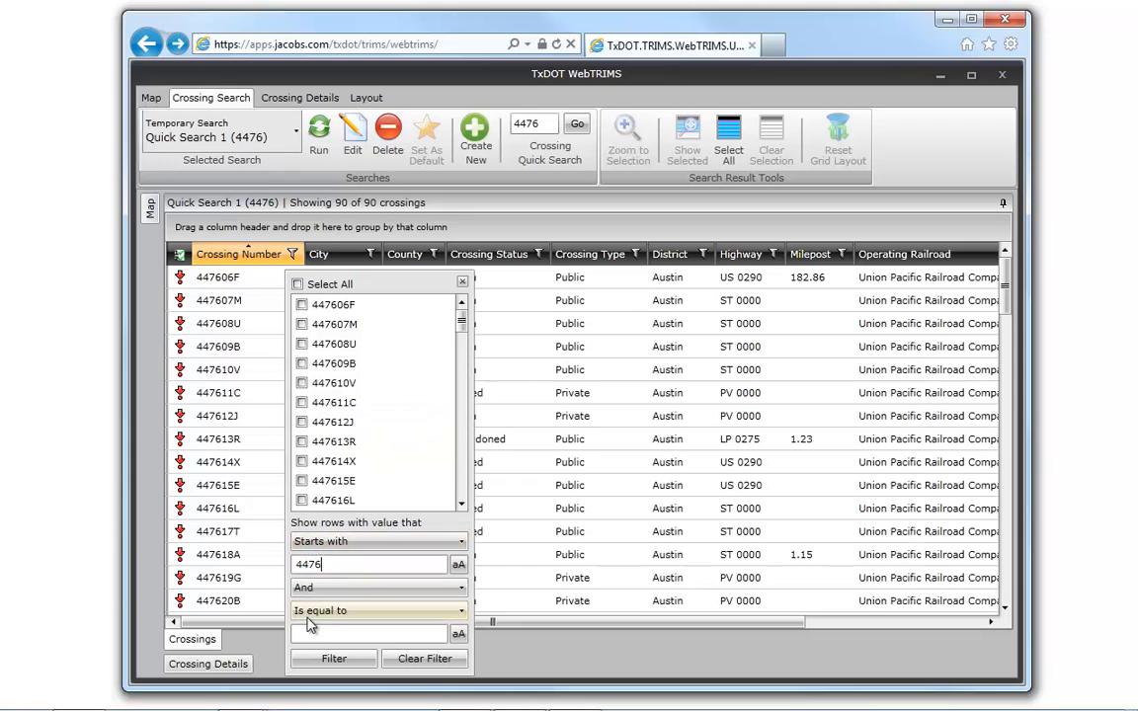
left_click(332, 662)
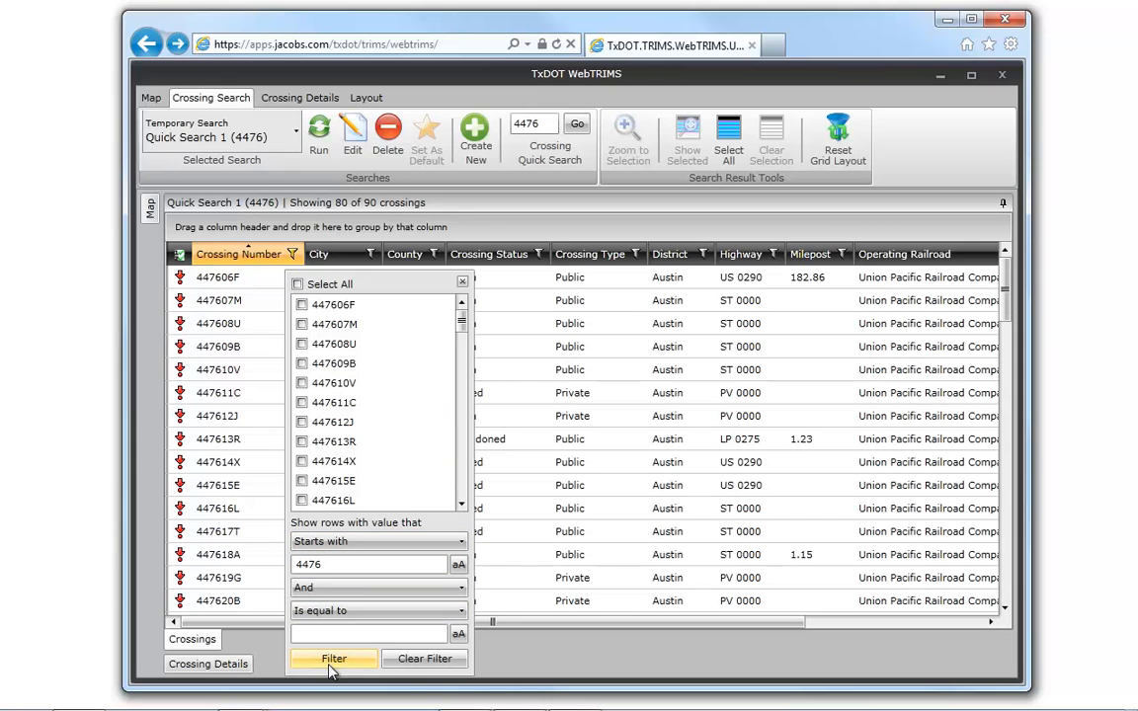
left_click(463, 283)
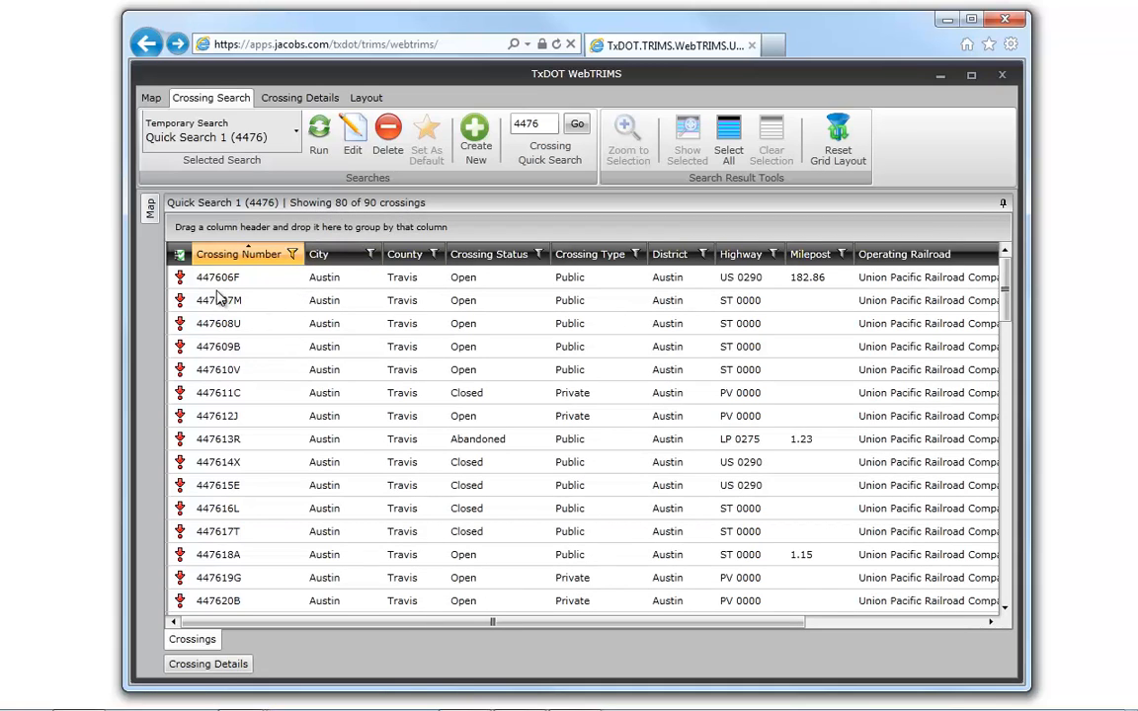
- Select and run the personal search Austin Public Crossings with Cants
left_click(262, 133)
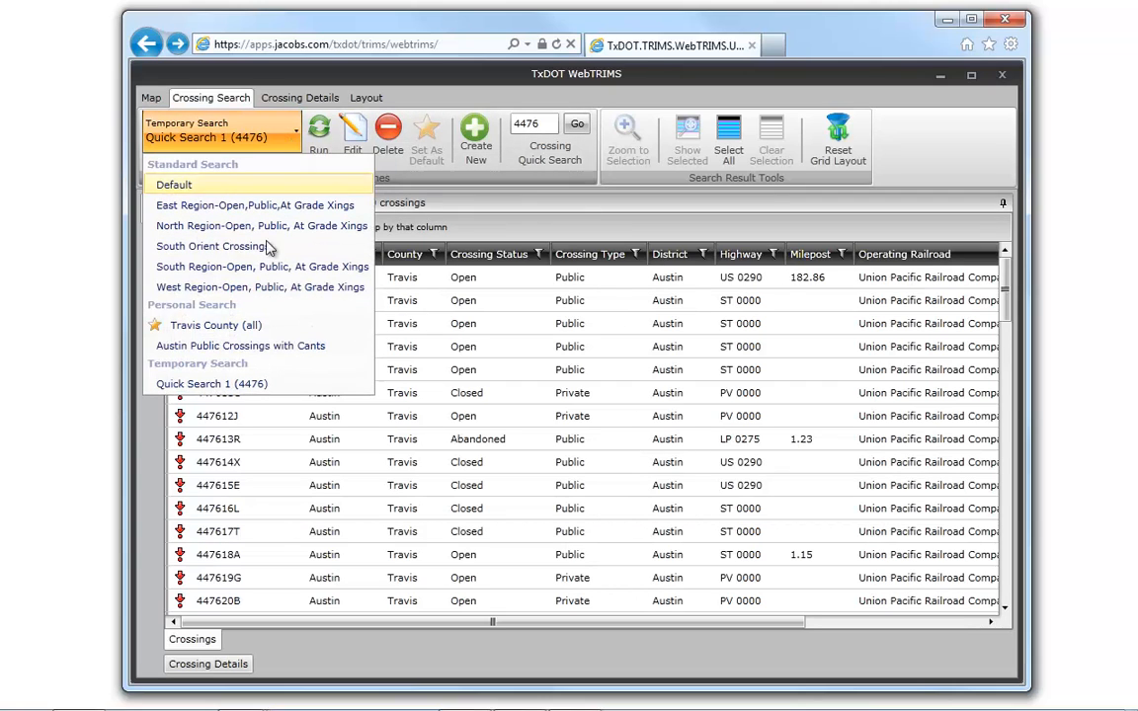
left_click(237, 353)
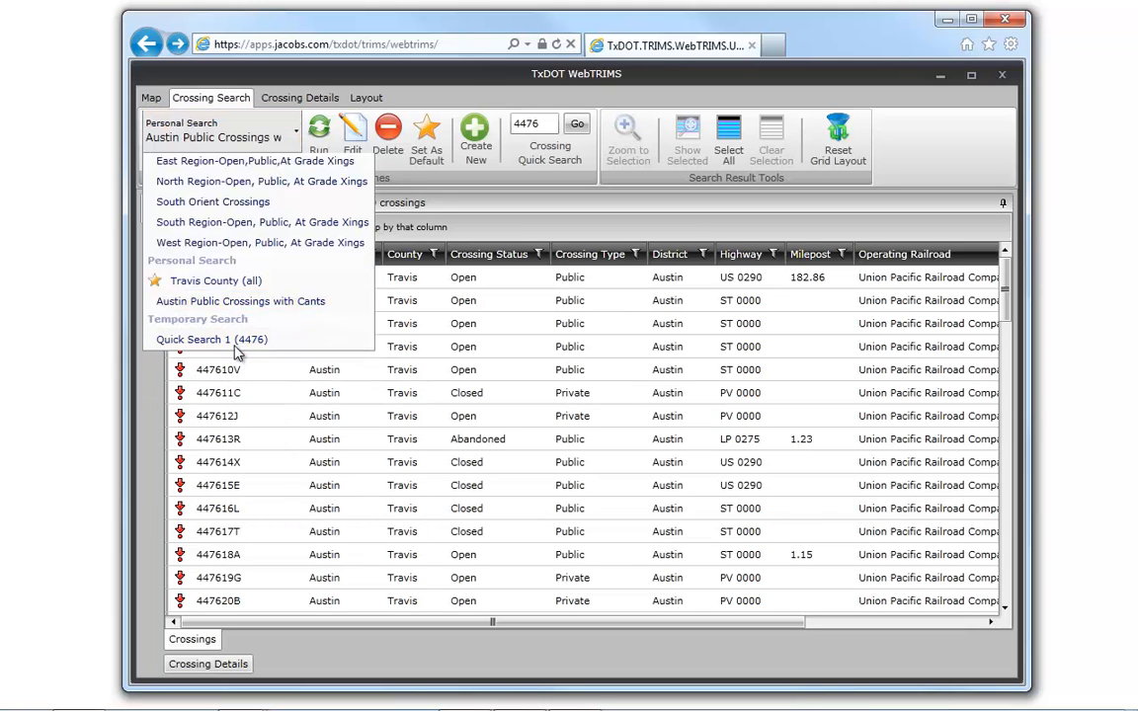
left_click(321, 136)
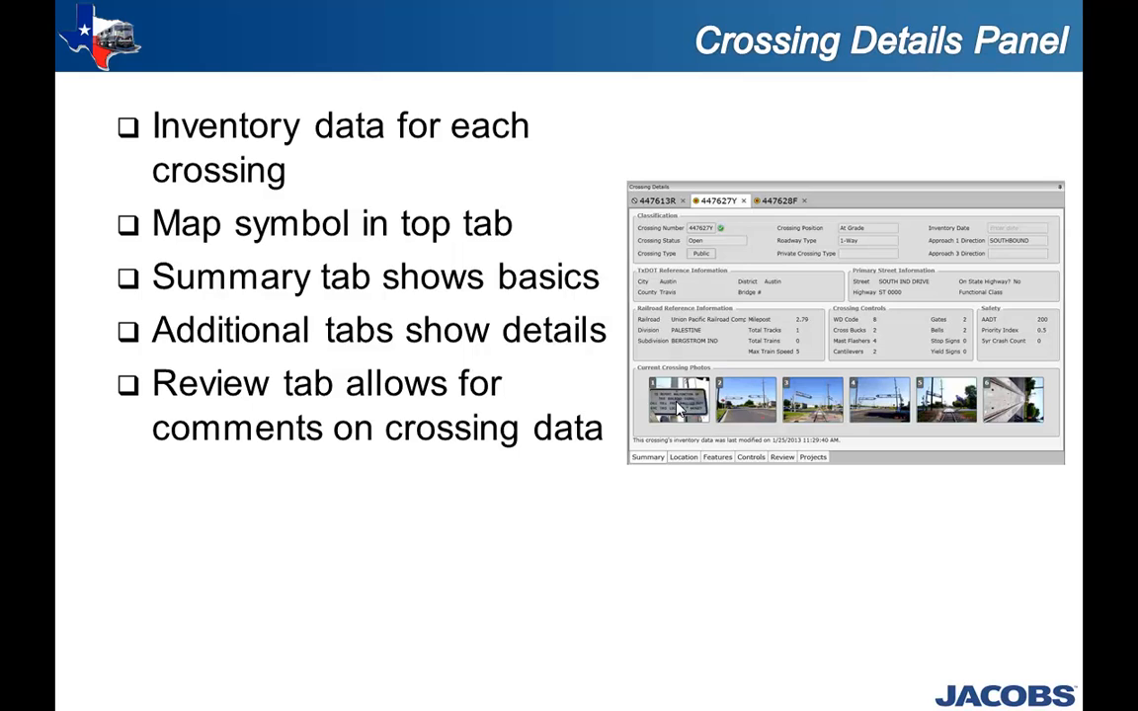
left_click(678, 408)
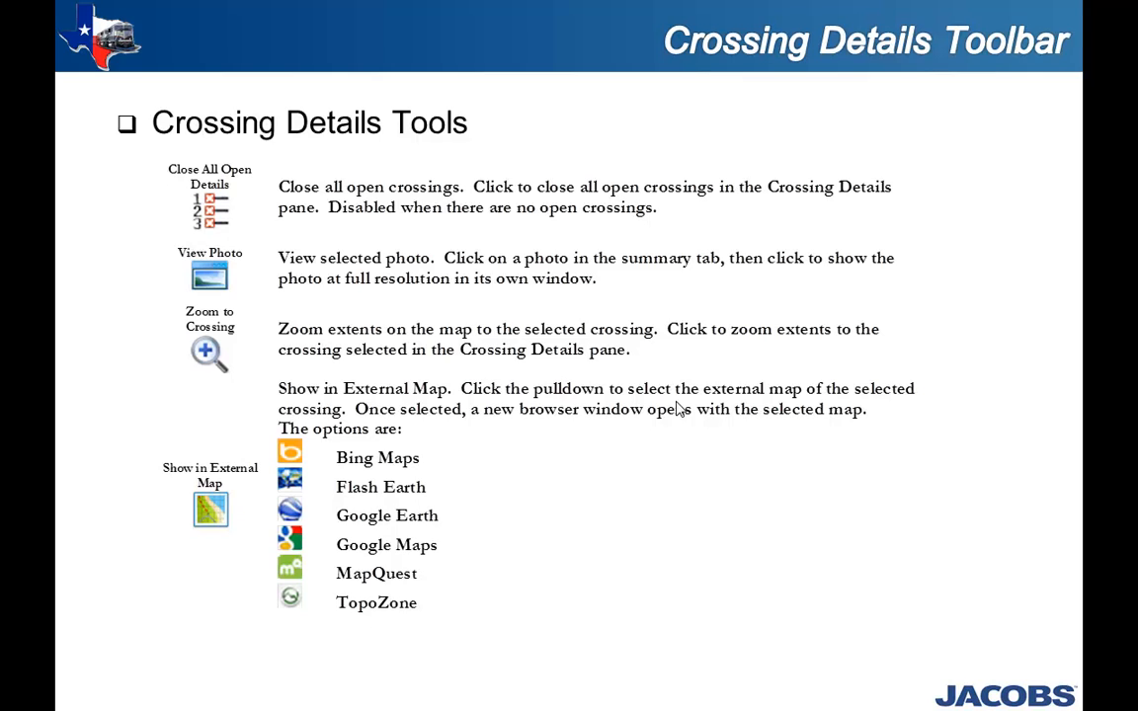
left_click(678, 408)
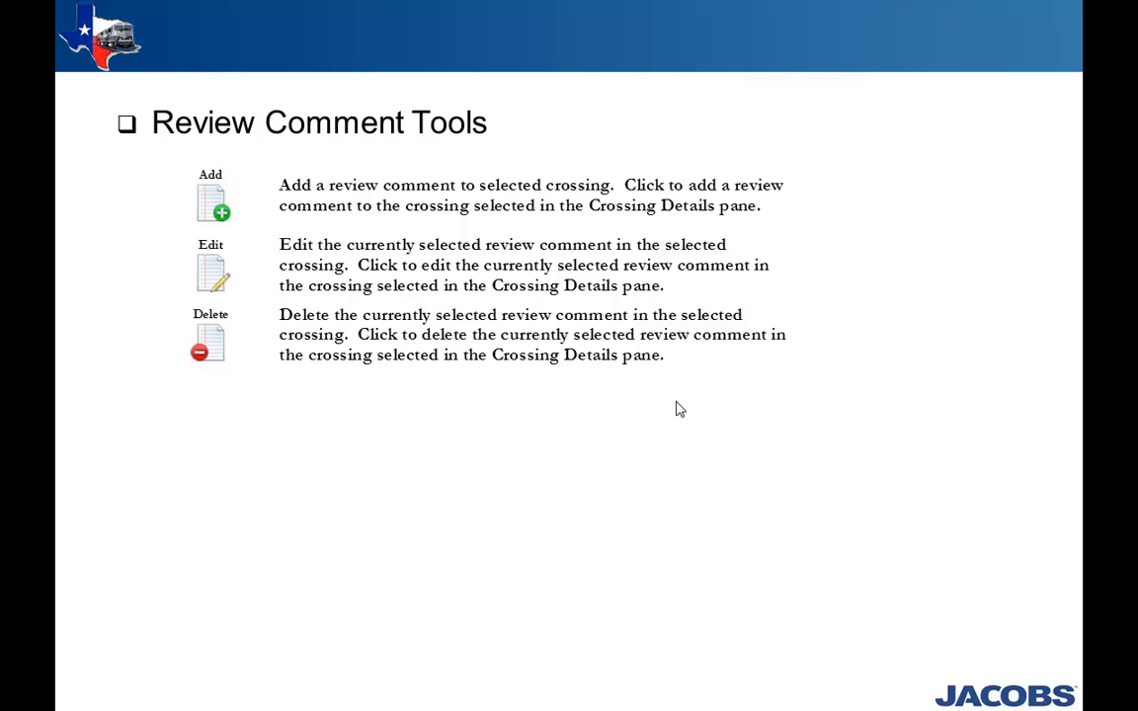
left_click(677, 403)
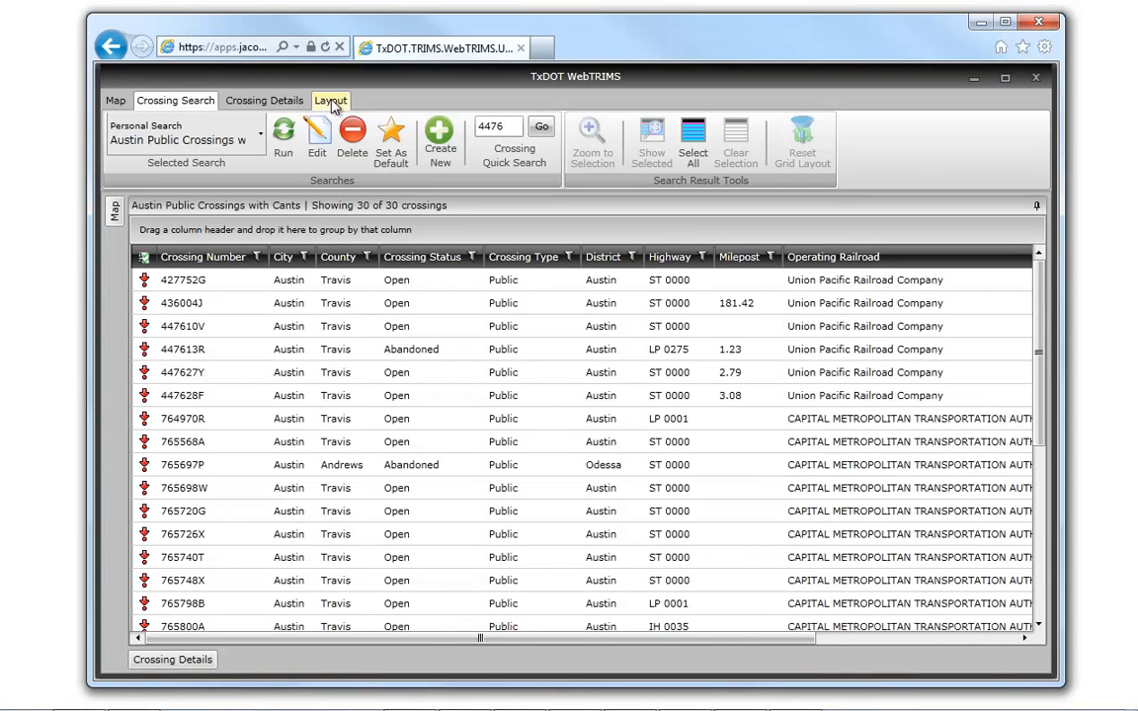
- Reset the workspace to the saved personal layout and display the crossing details tools
left_click(333, 102)
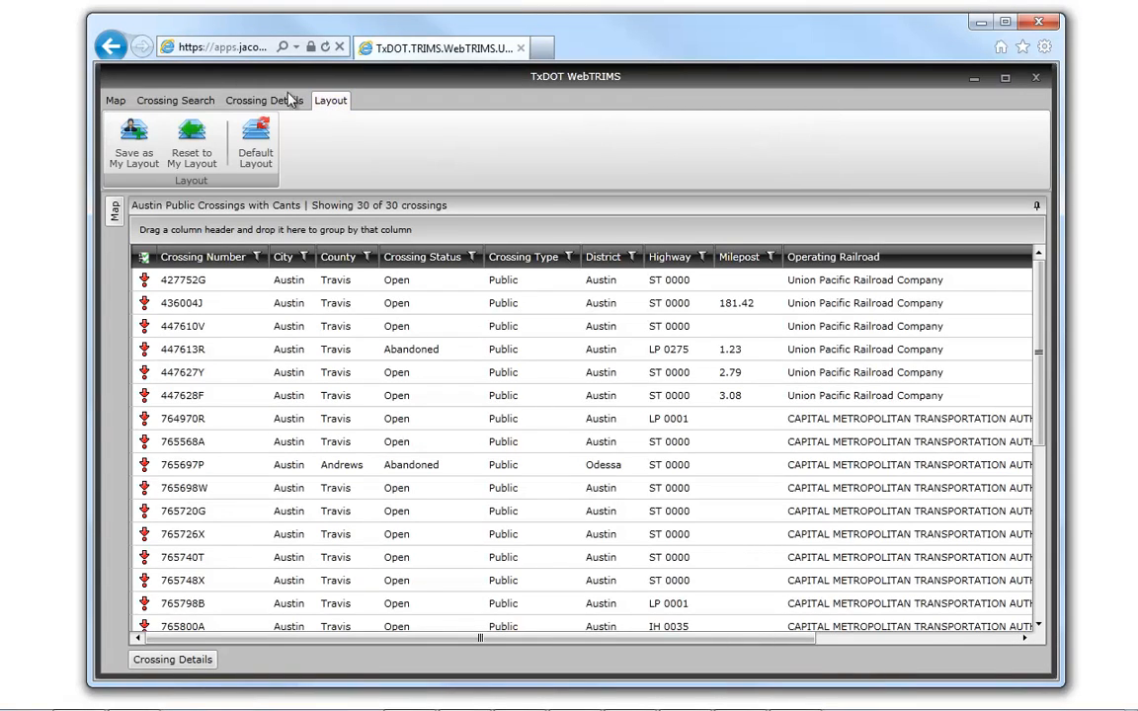
left_click(192, 150)
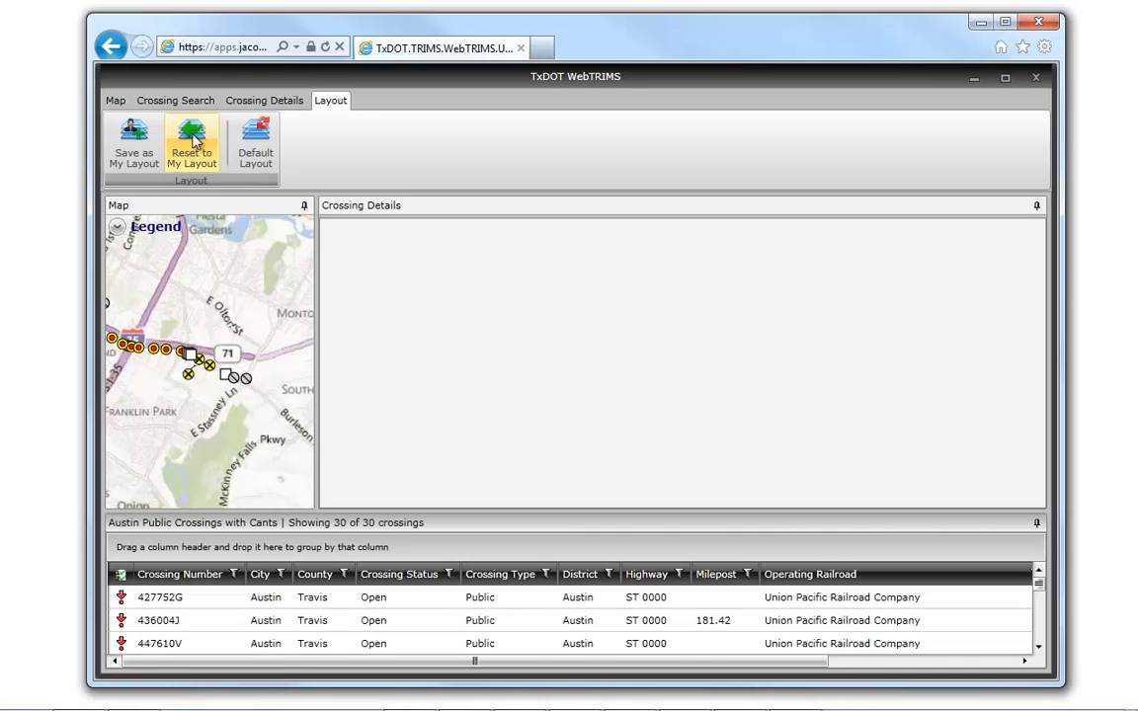
left_click(275, 103)
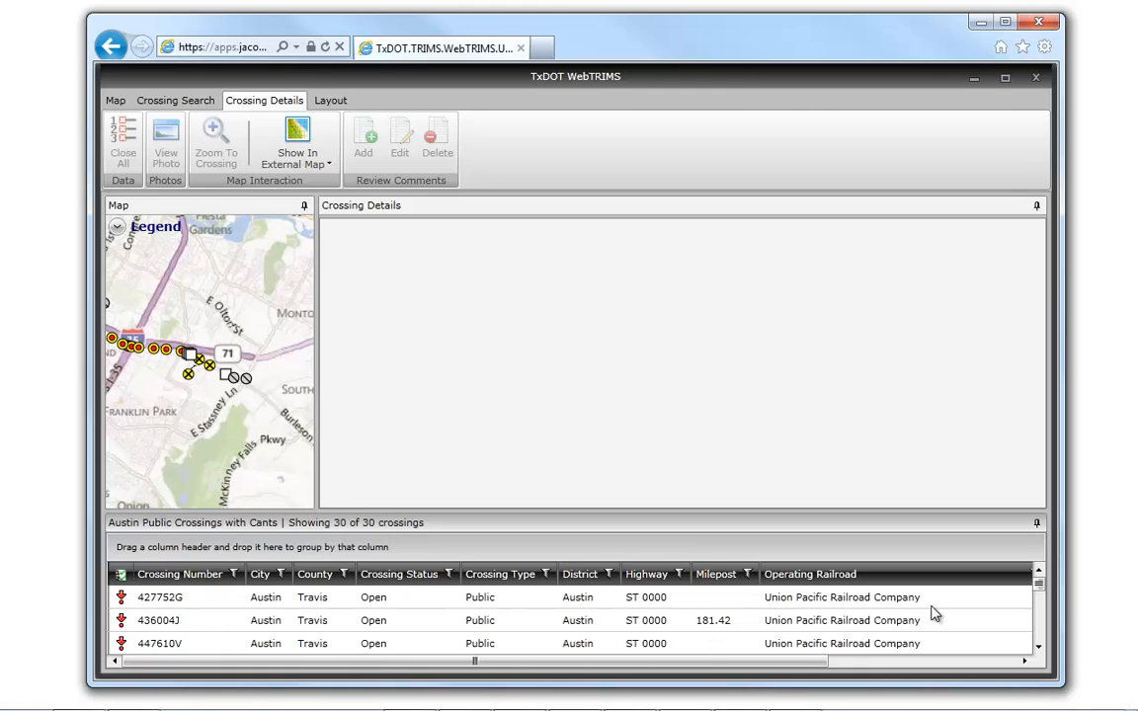
- Open the details of crossings 447613R, 447627Y and 447628F from the search results
left_click(1040, 617)
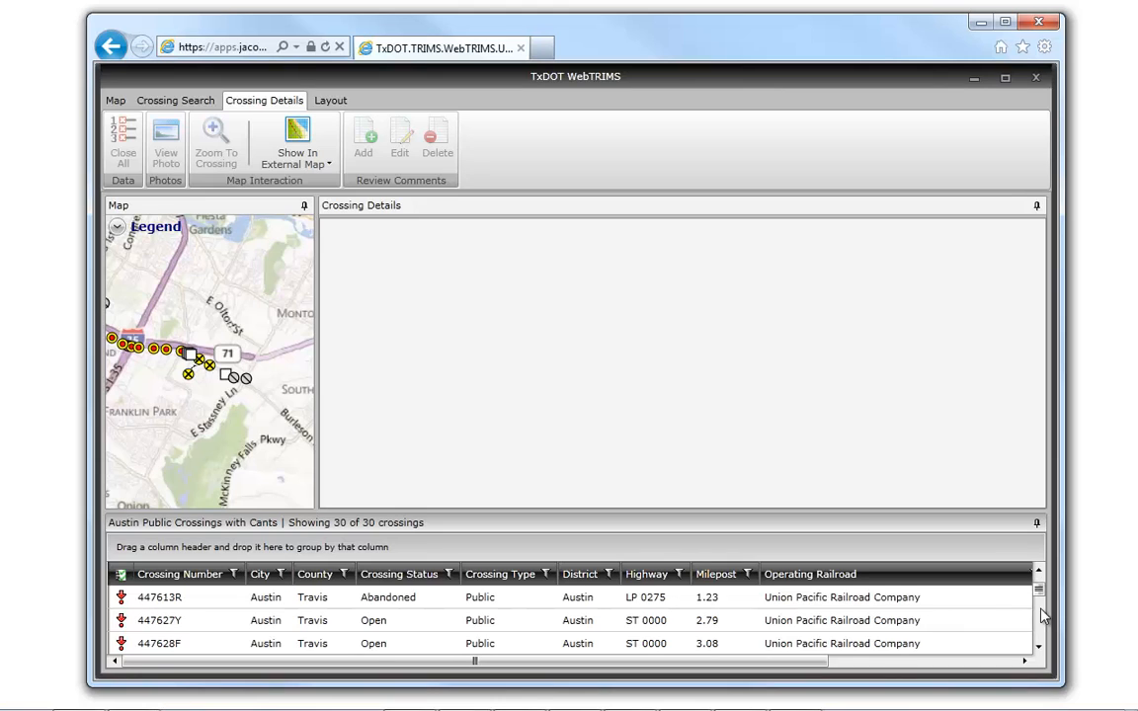
left_click(155, 605)
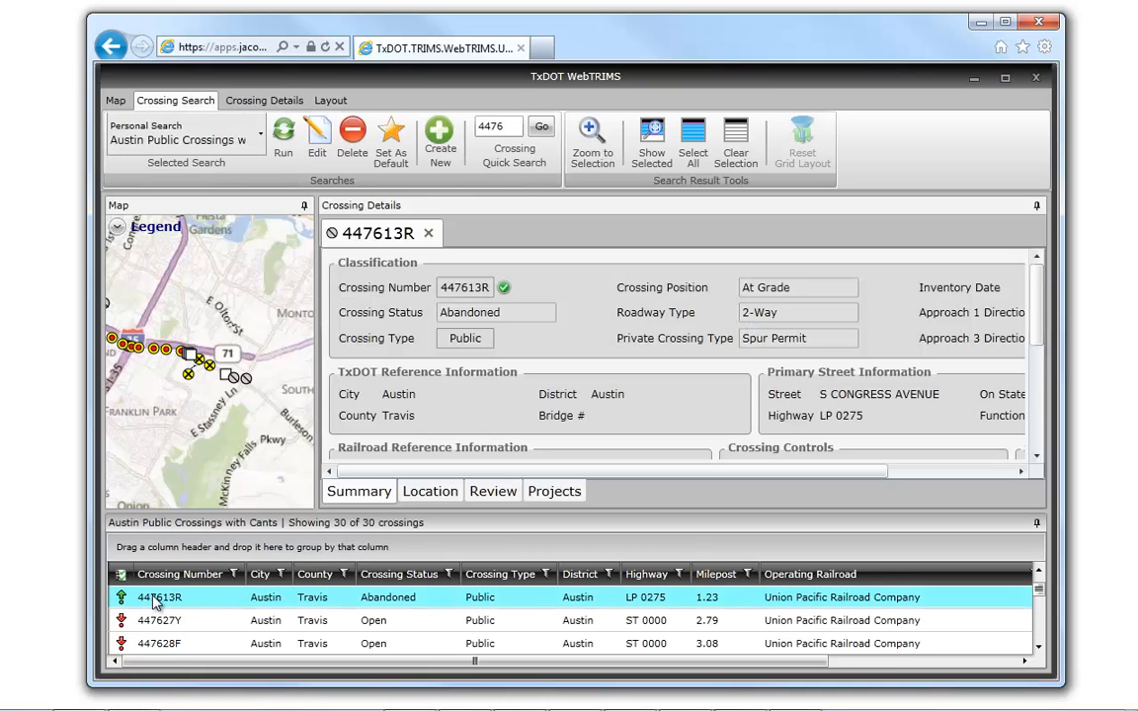
left_click(155, 624)
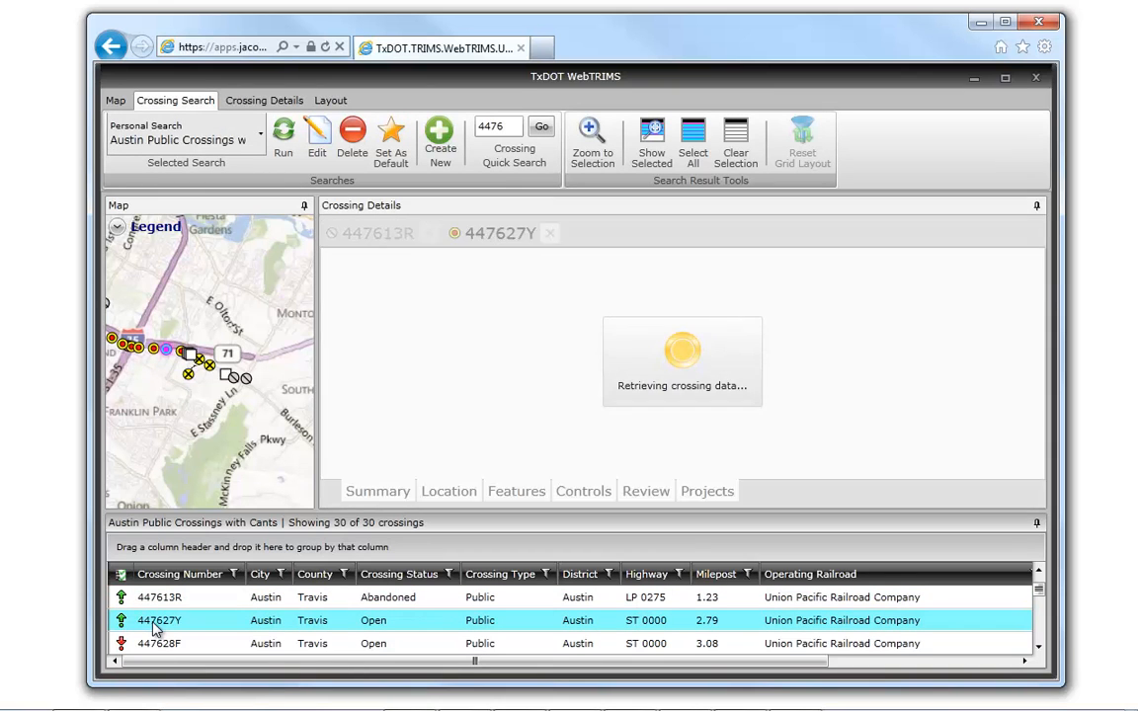
left_click(158, 643)
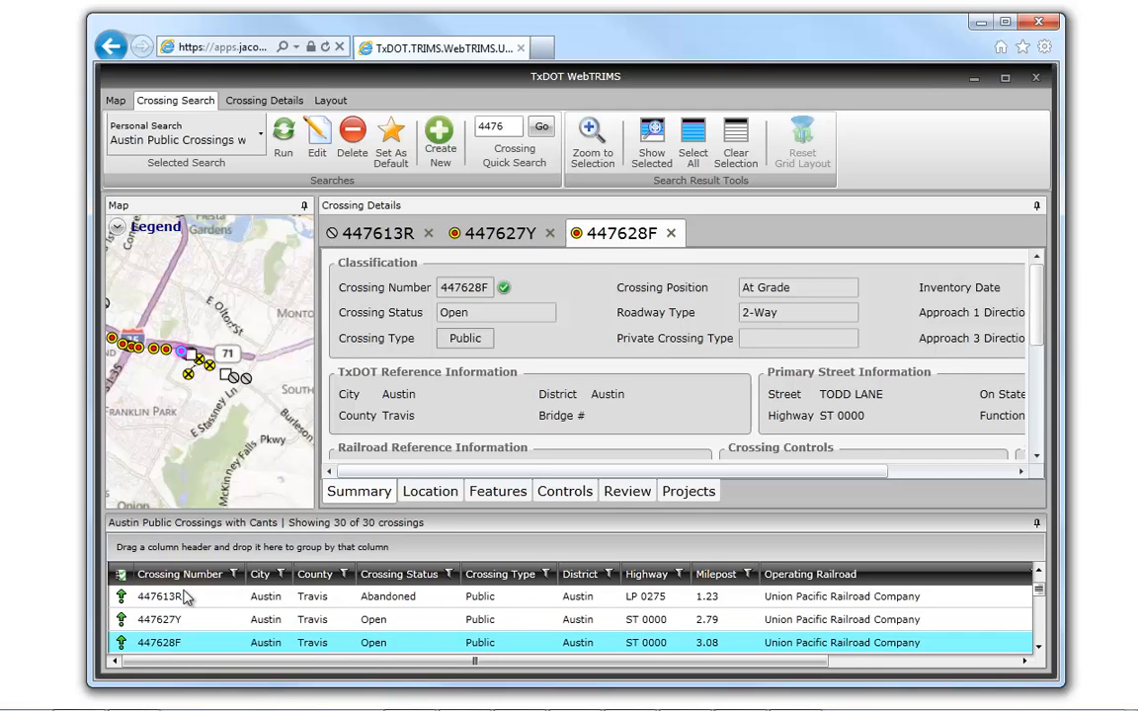
- Zoom the map to the selected crossings 447613R, 447627Y and 447628F, and close all open crossing details
left_click_drag(163, 597, 188, 647)
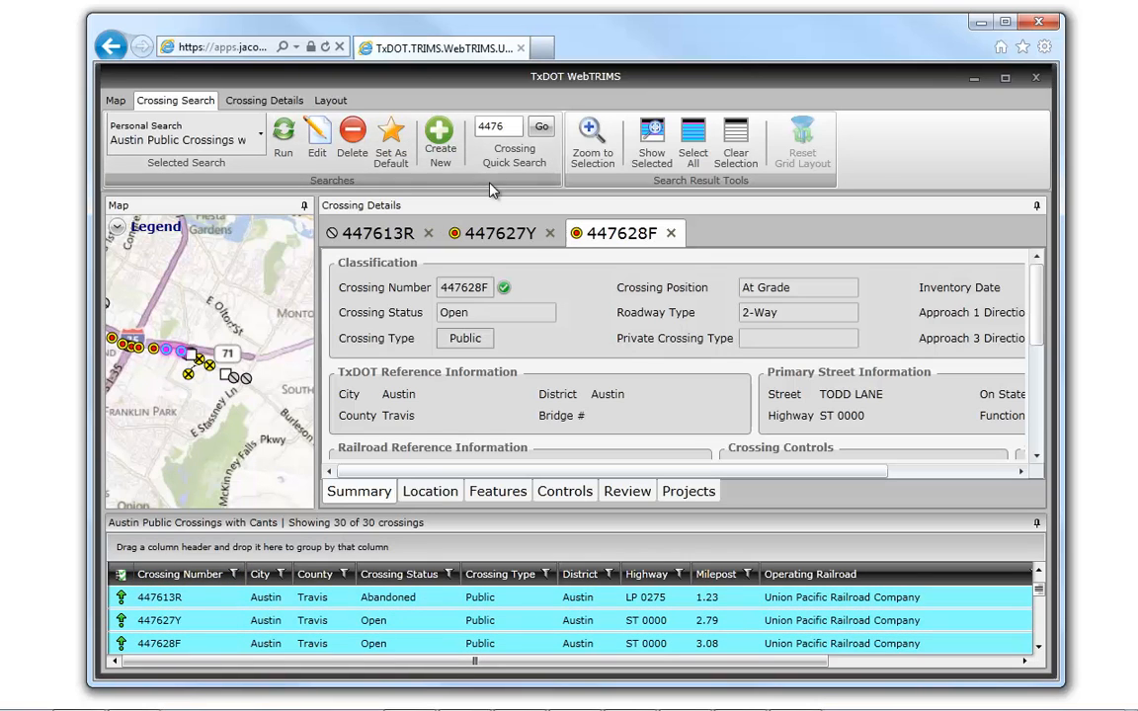
left_click(589, 133)
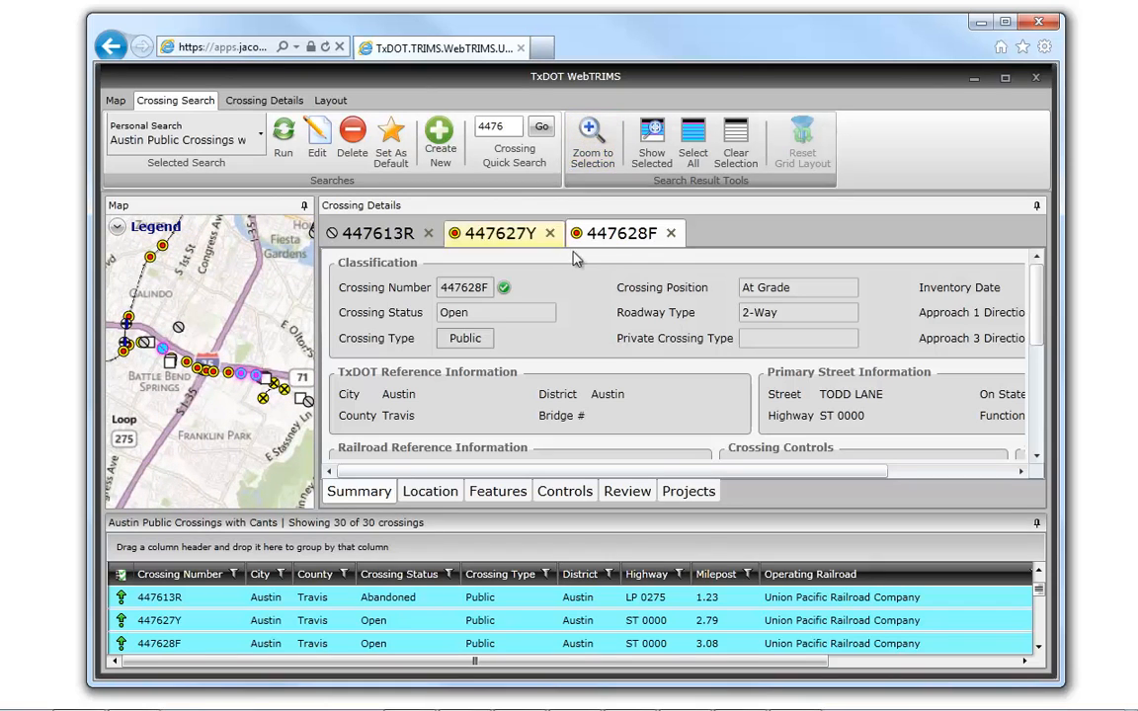
left_click(263, 100)
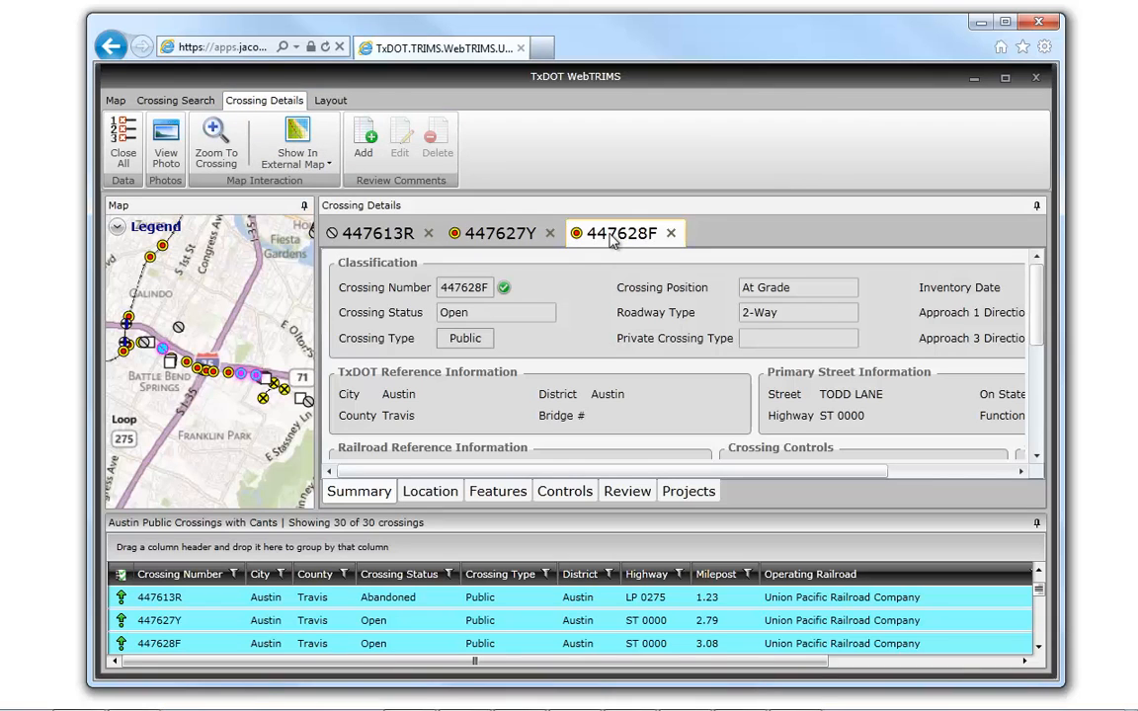
left_click(129, 147)
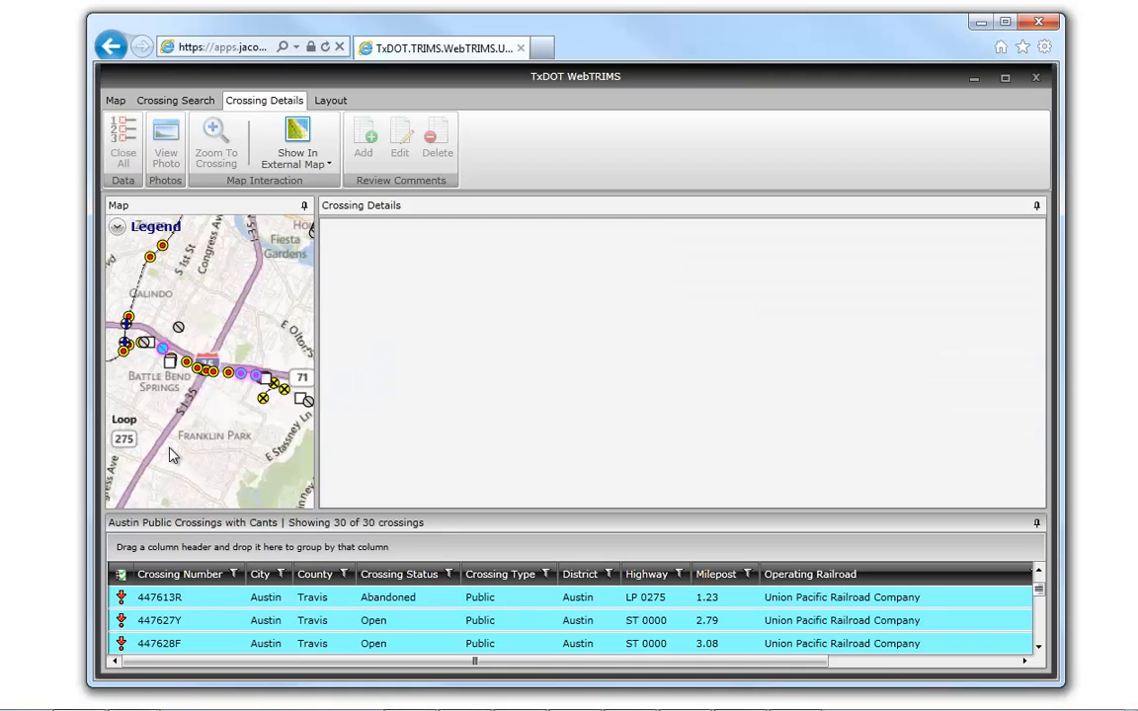
- Reopen the details of crossings 447613R, 447627Y and 447628F
double_click(173, 599)
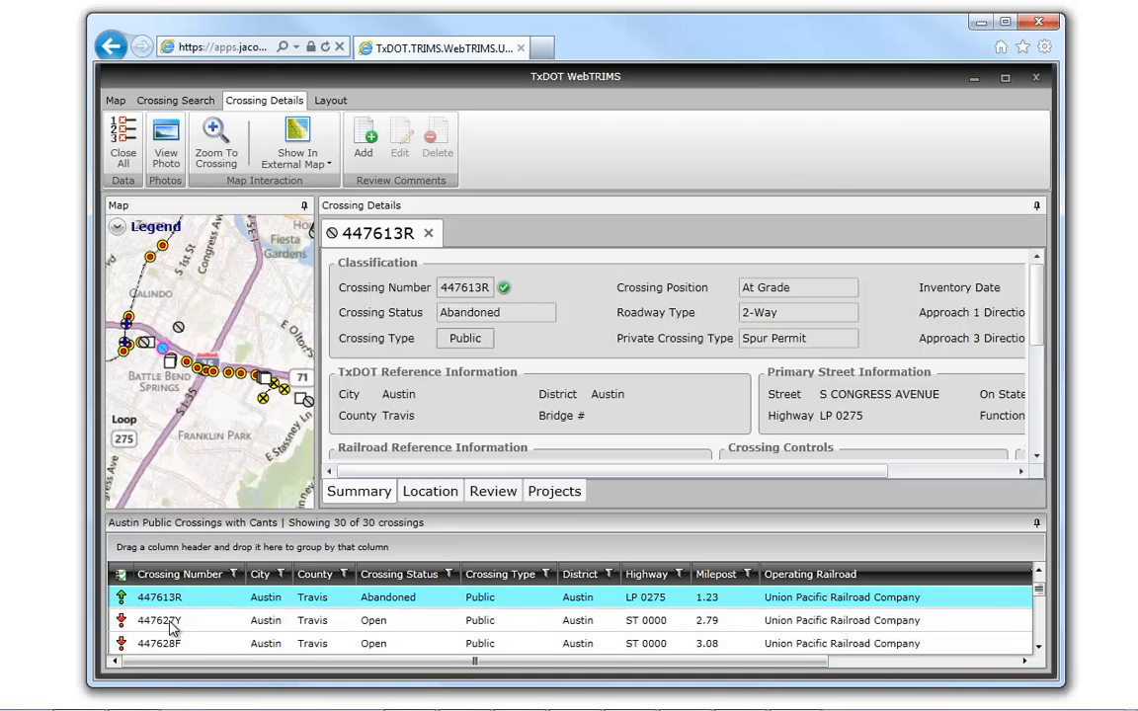
left_click(170, 622)
double_click(173, 644)
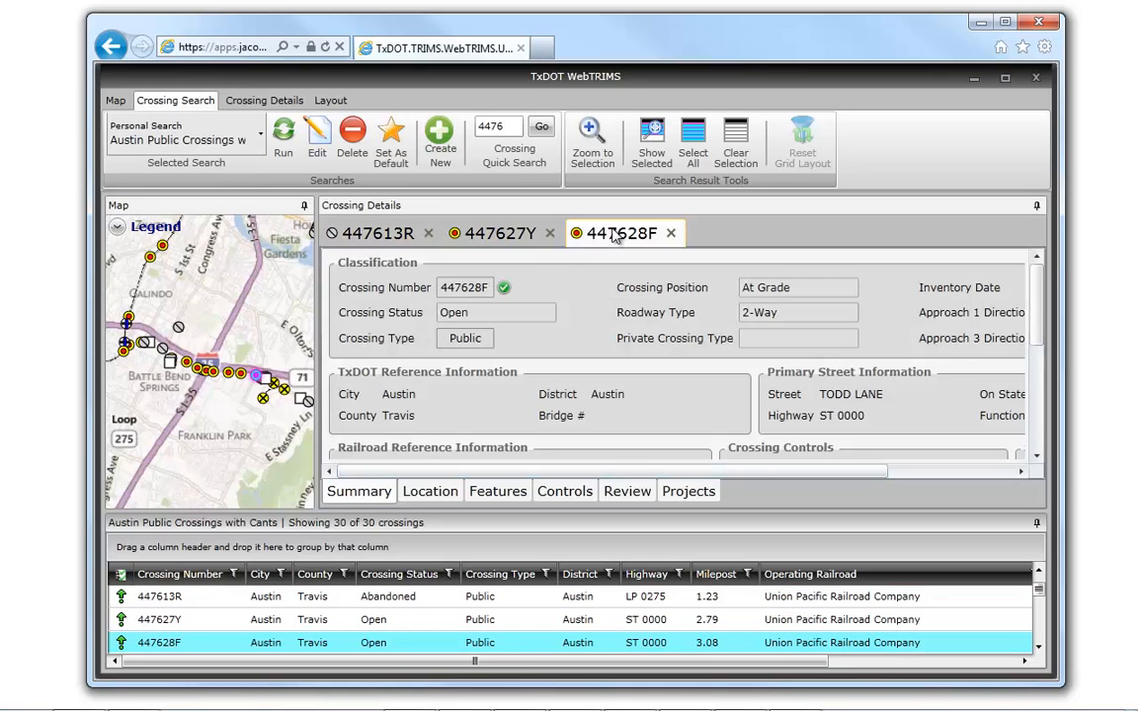
- Locate crossings 447613R, 447627Y and 447628F one after another on the map with Zoom To Crossing
left_click(391, 239)
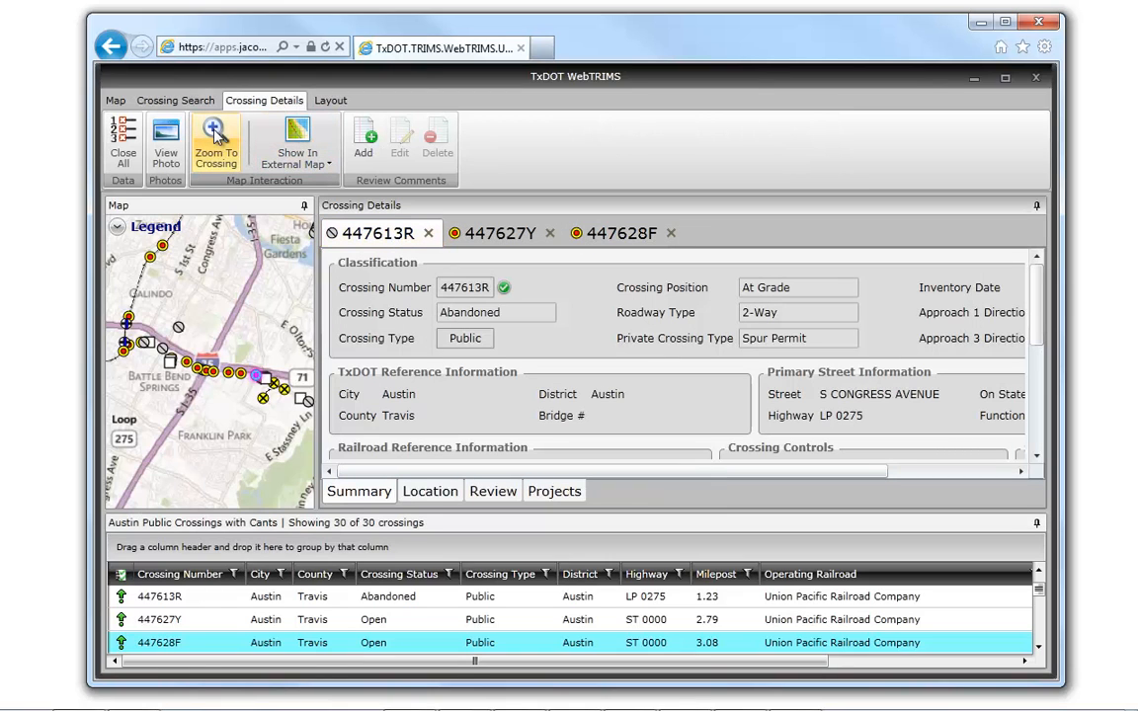
left_click(215, 136)
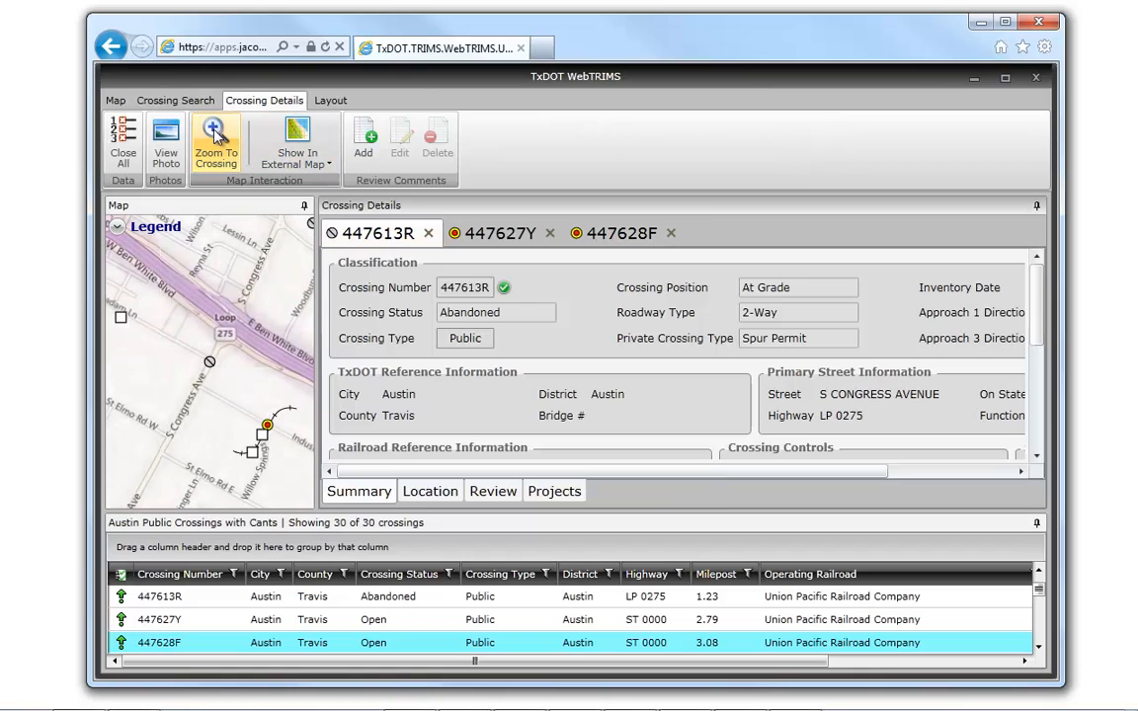
left_click(497, 239)
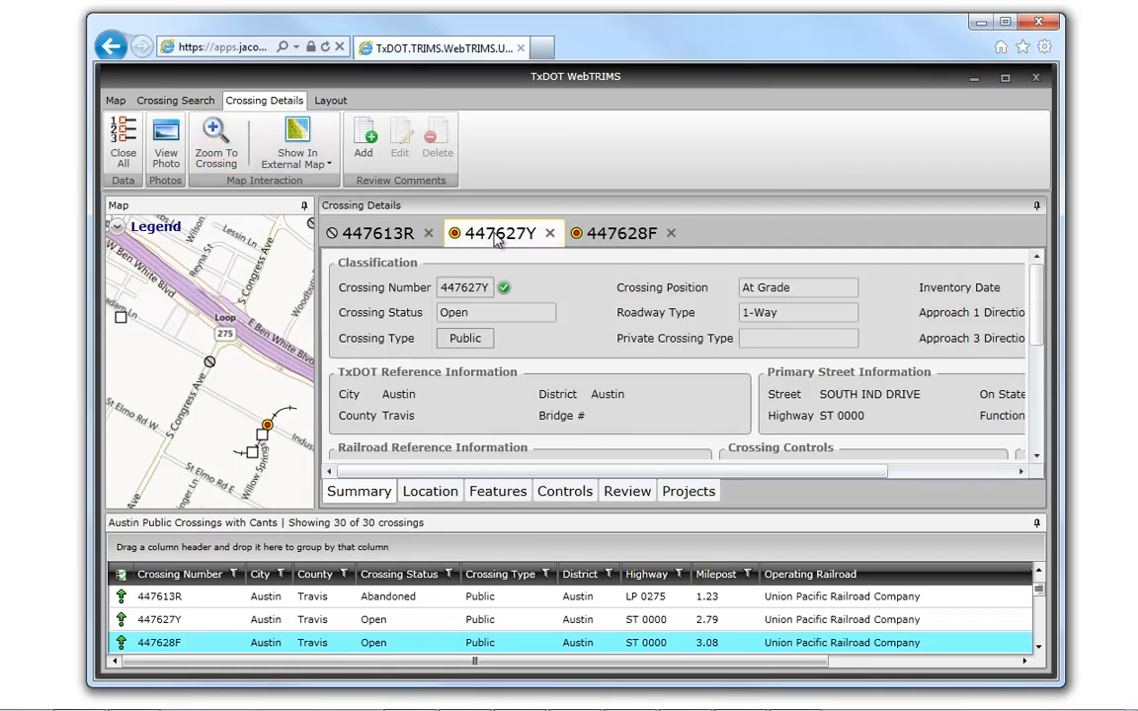
left_click(210, 137)
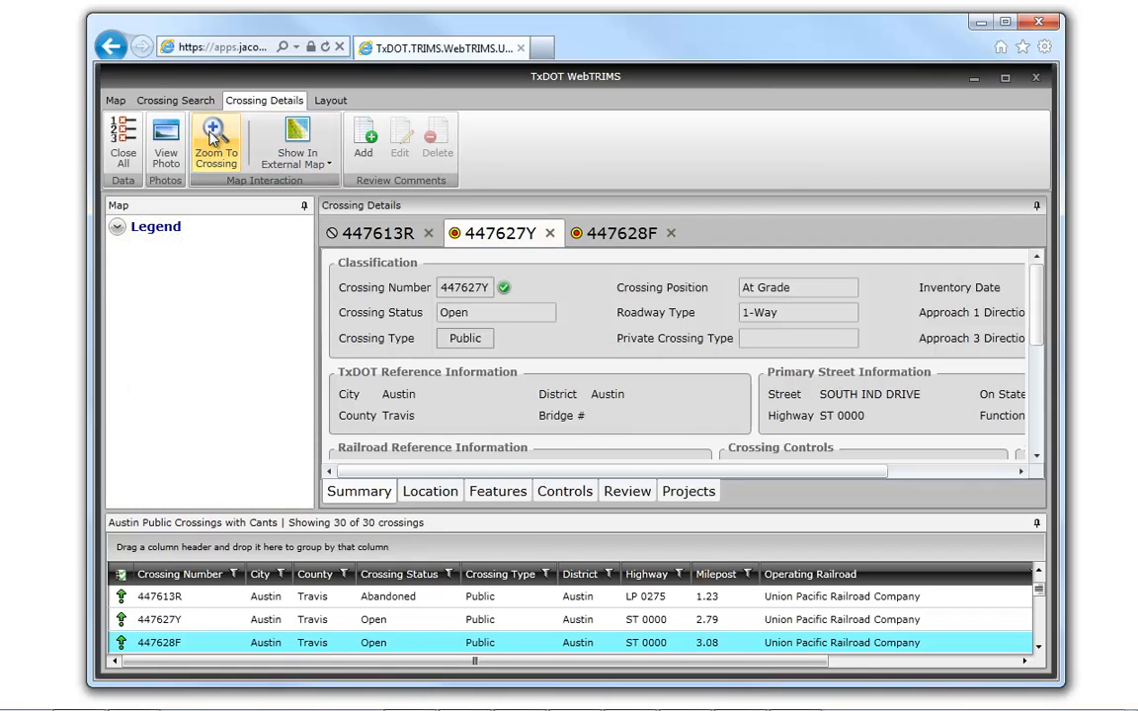
left_click(640, 233)
left_click(223, 144)
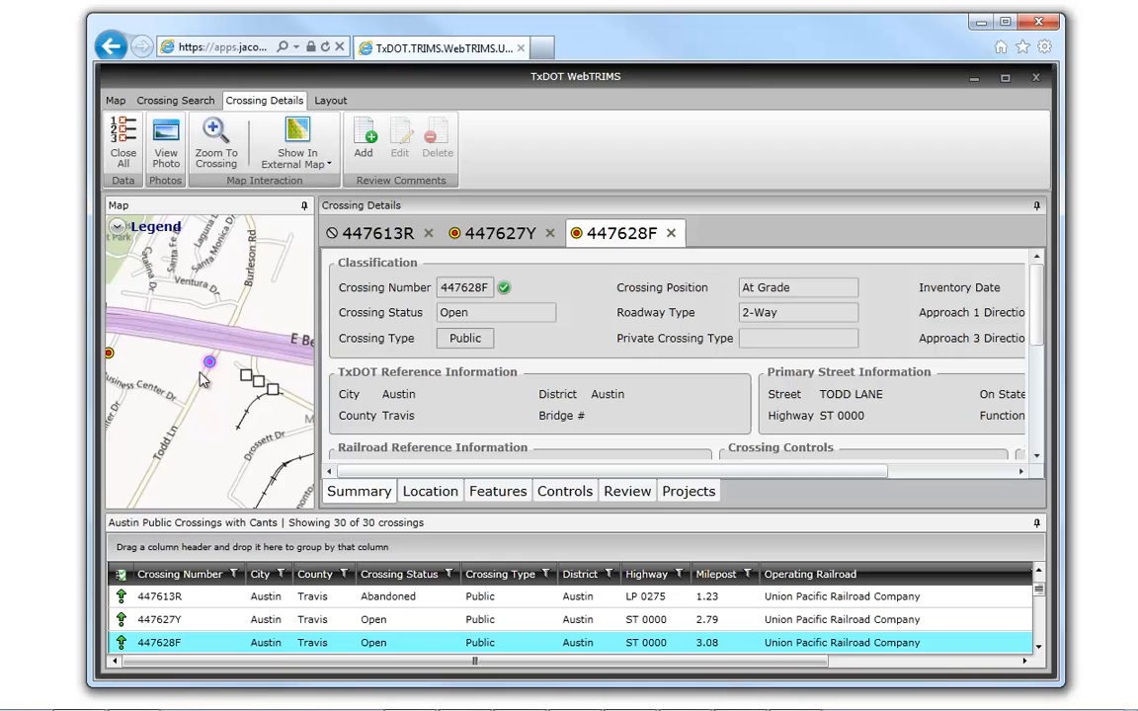
scroll(201, 381, "up", 4)
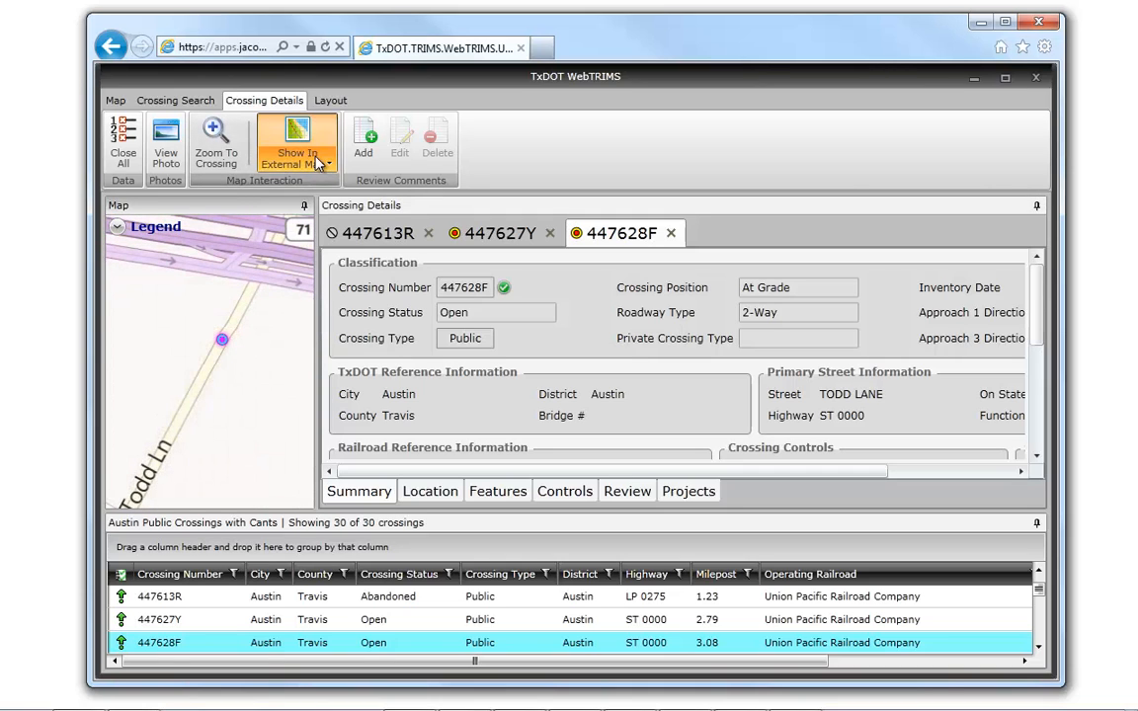
- Show crossing 447628F in Google Maps and take a closer look at its marker
left_click(318, 163)
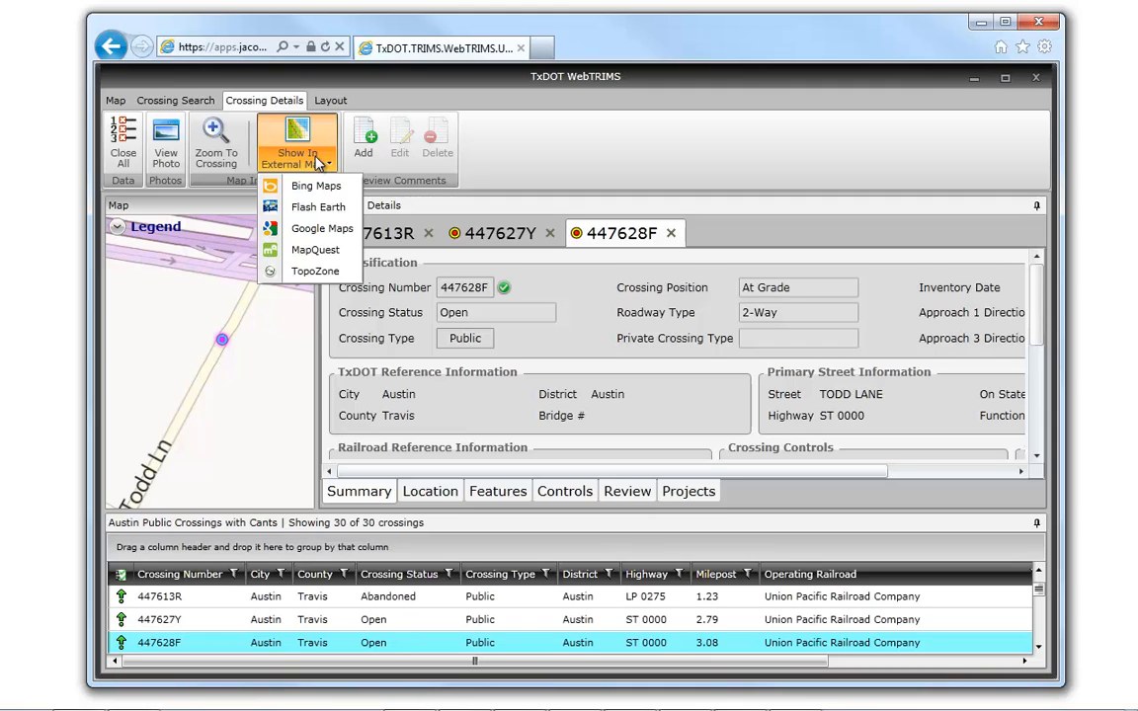
left_click(309, 230)
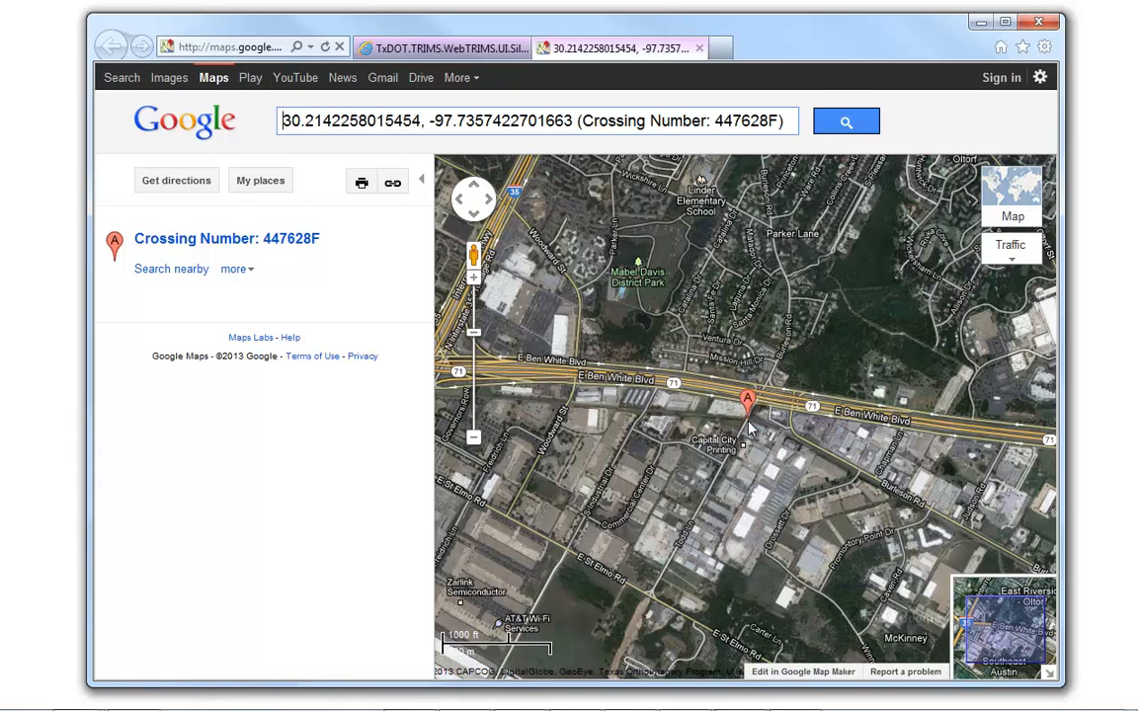
scroll(748, 427, "up", 1)
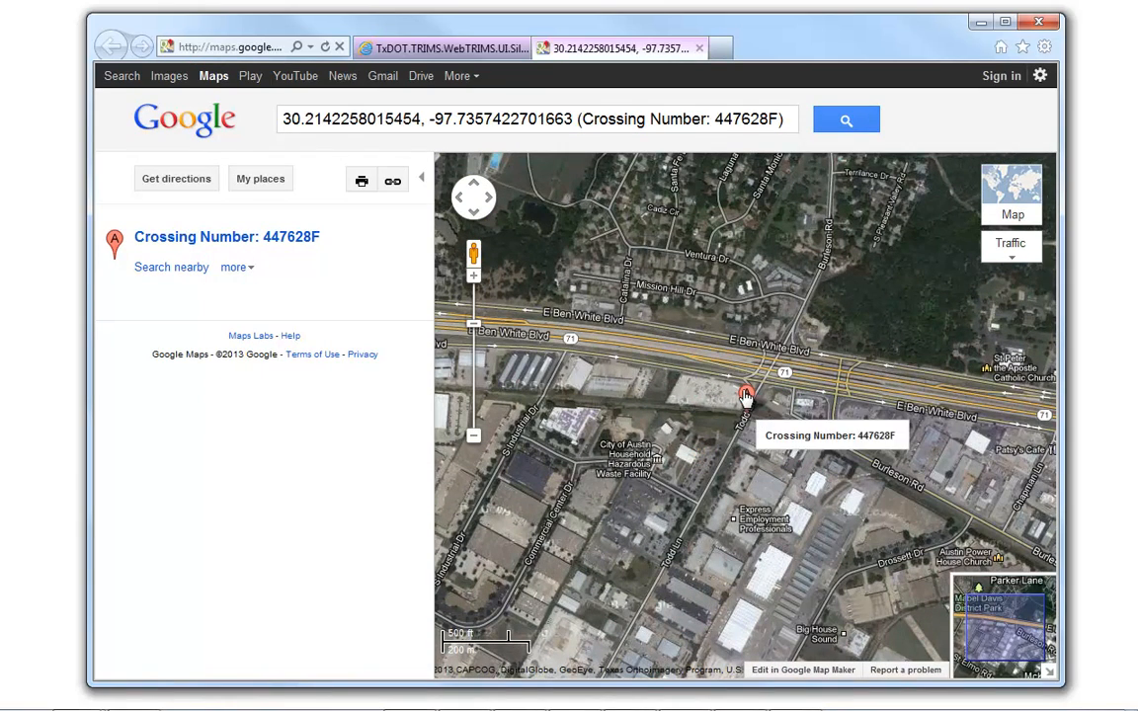
- Zoom in closely on the marker of crossing 447628F in Google Maps and enter Street View at Todd Lane
scroll(747, 395, "up", 1)
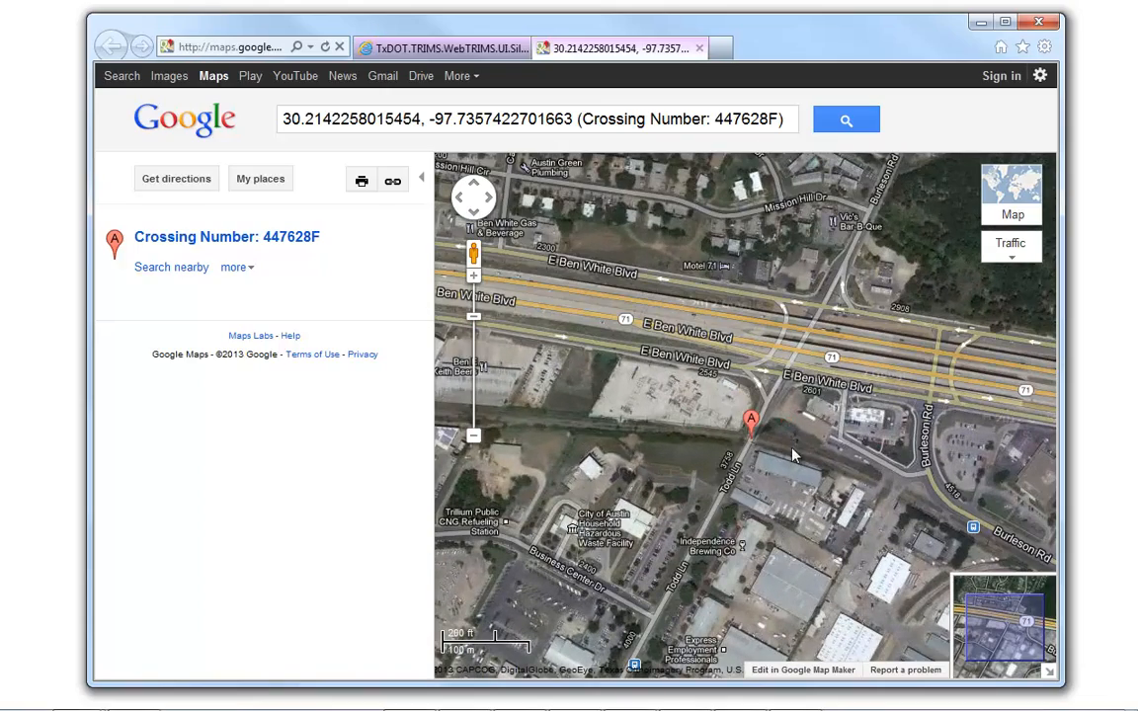
scroll(751, 447, "up", 1)
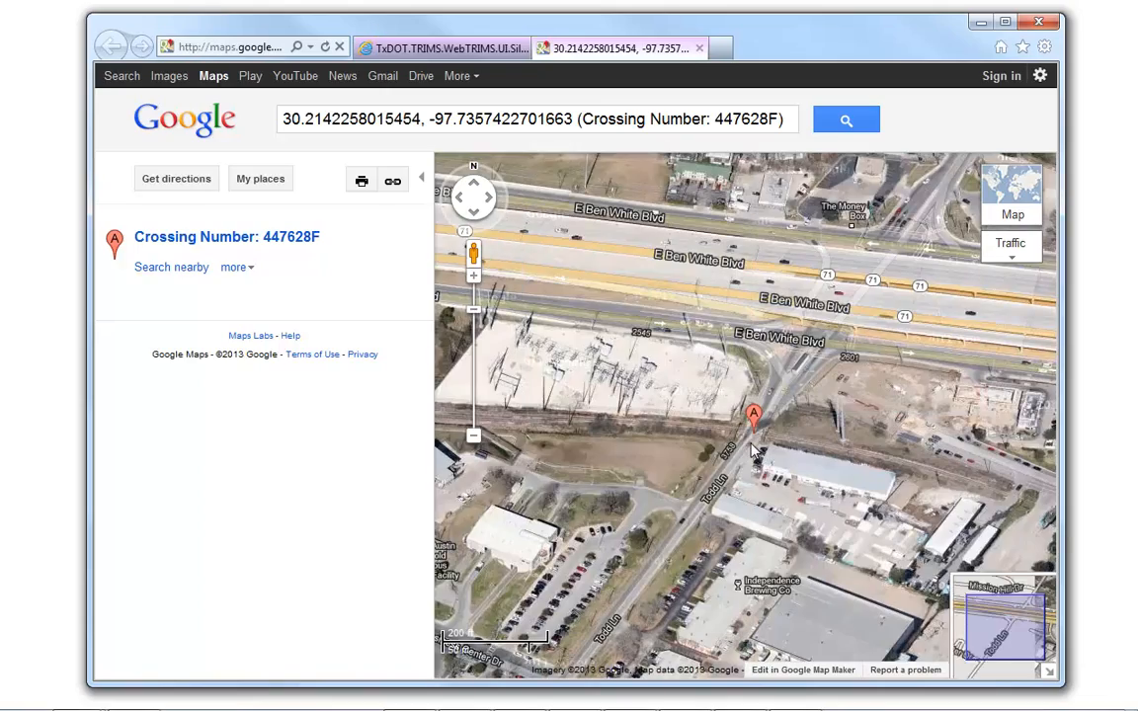
scroll(751, 450, "up", 3)
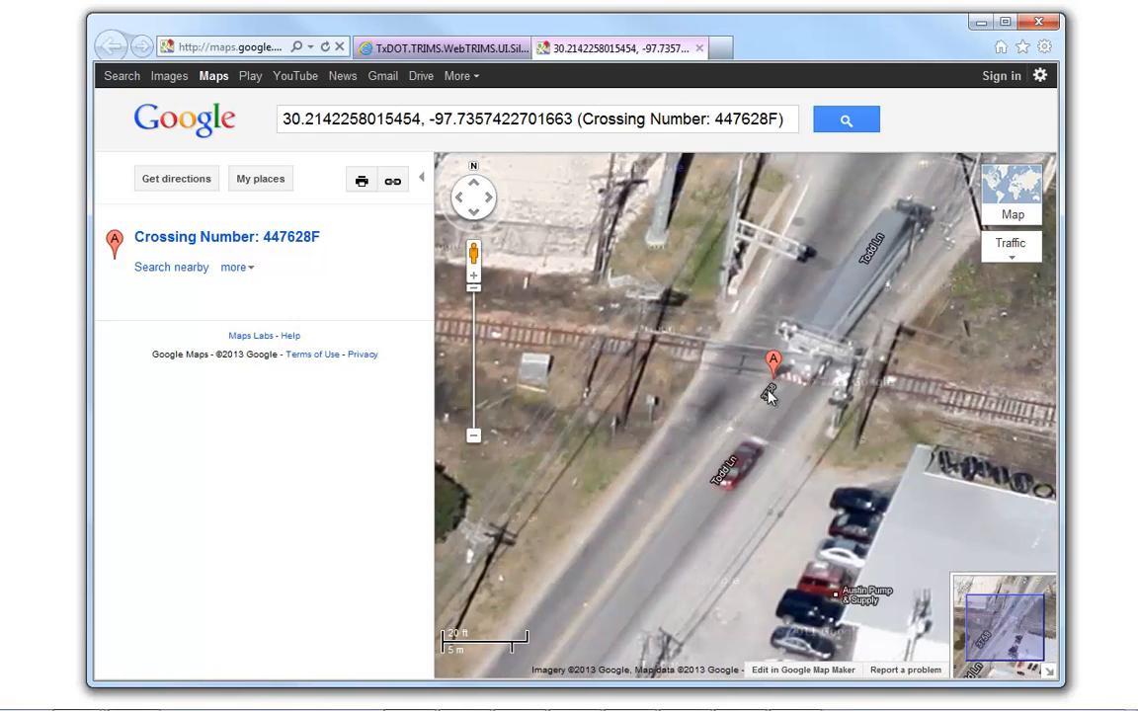
left_click_drag(769, 393, 742, 432)
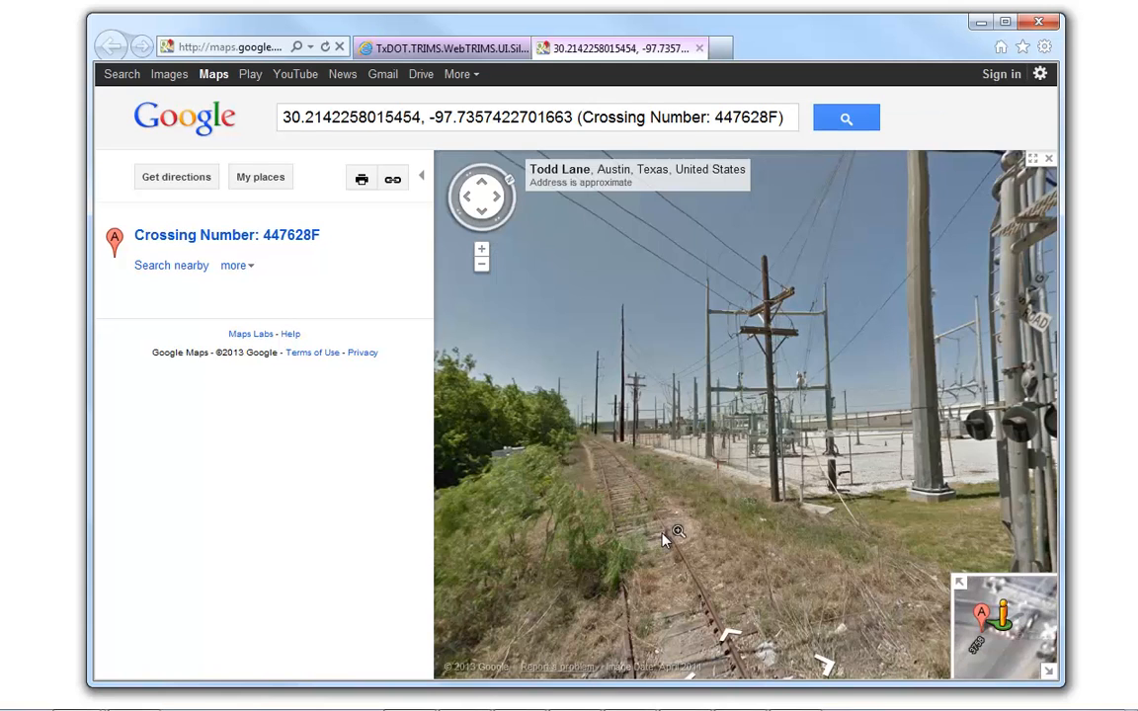
- Hide the Google Maps side panel, look all around the crossing in Street View, and close Google Maps
left_click_drag(664, 536, 692, 305)
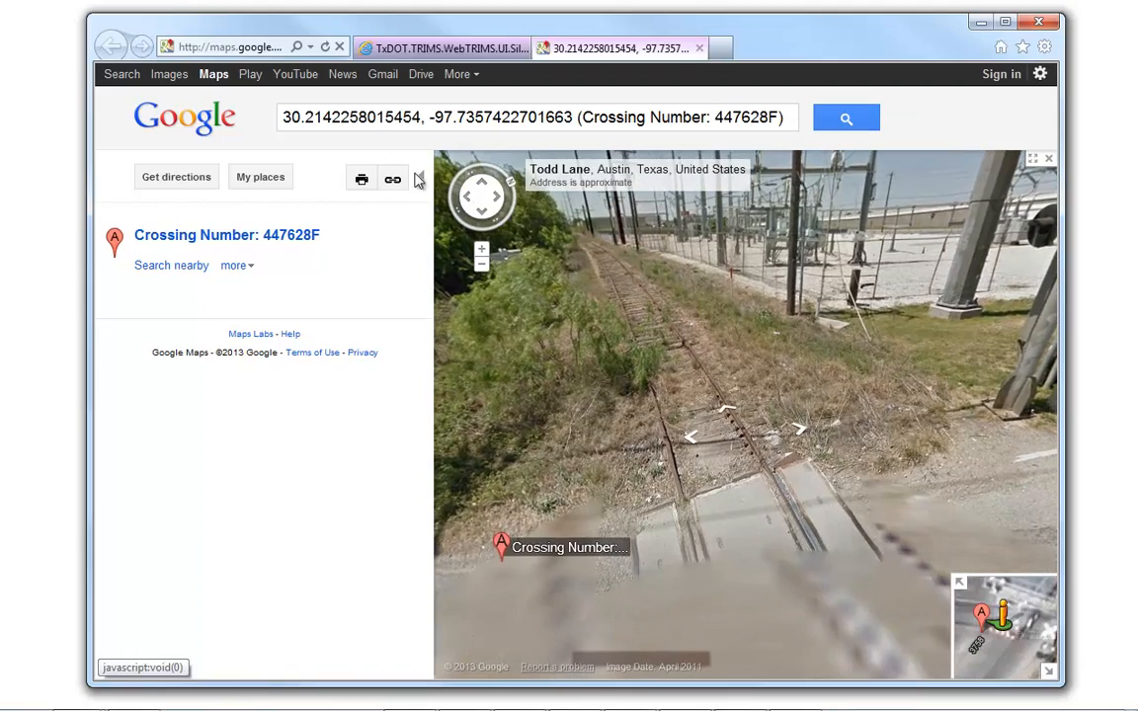
left_click(426, 181)
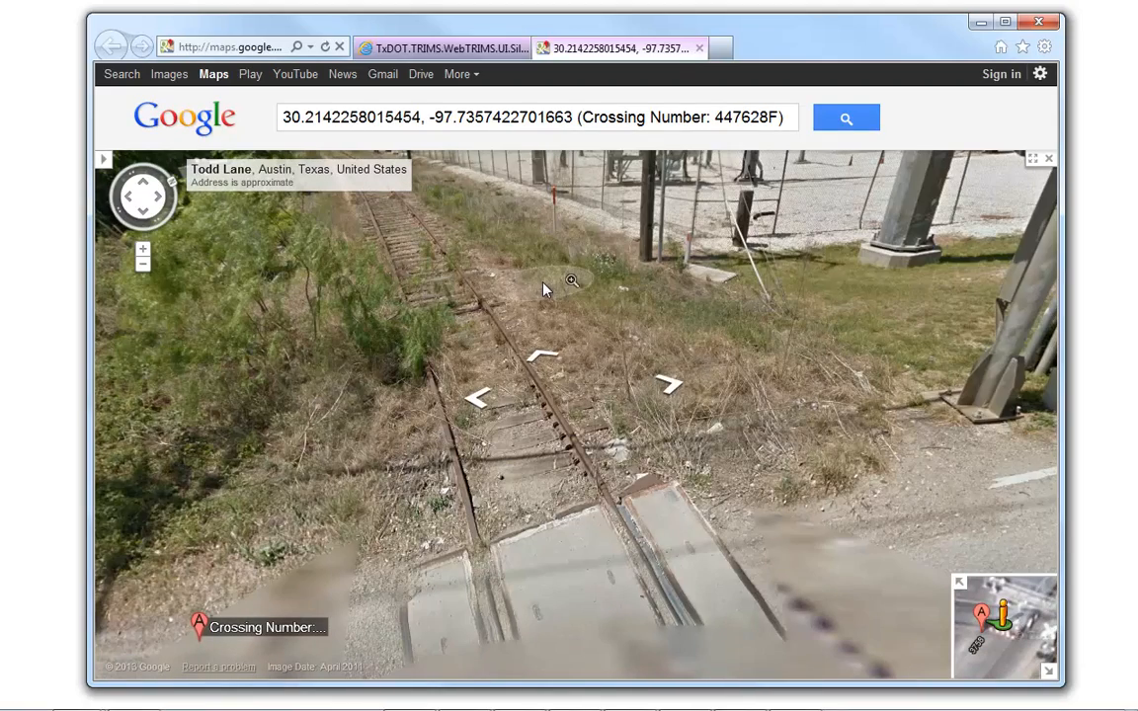
left_click_drag(676, 336, 486, 465)
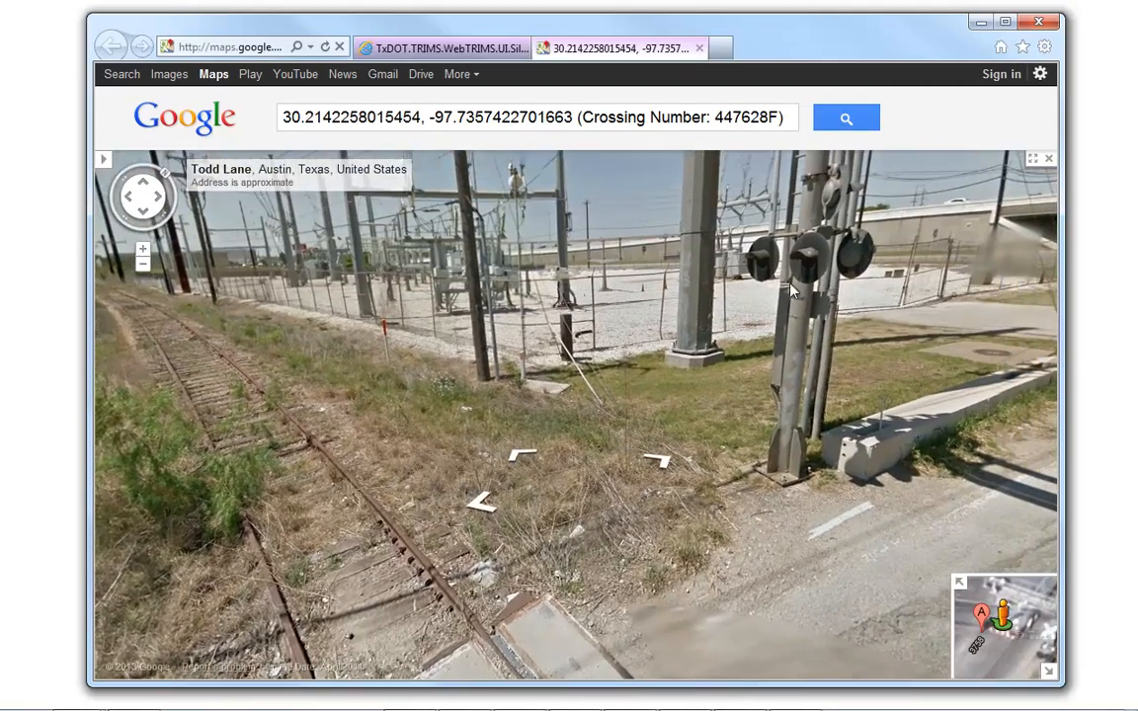
left_click_drag(833, 276, 524, 542)
left_click_drag(765, 524, 454, 411)
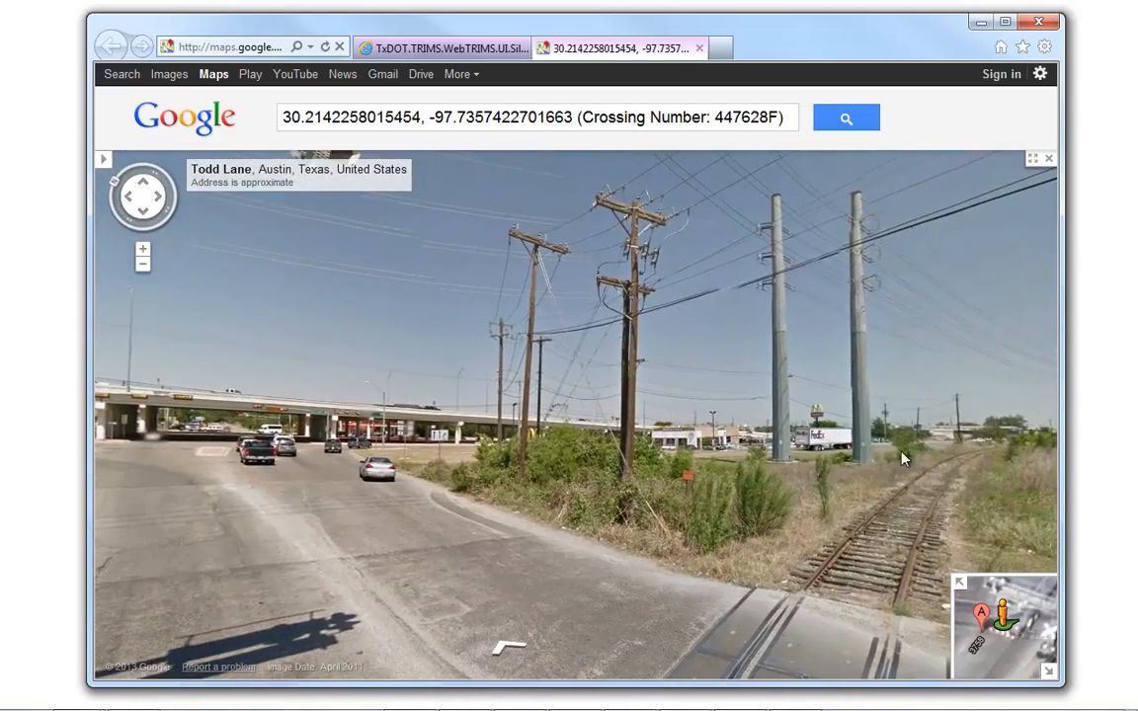
mouse_move(902, 455)
left_mouse_down()
mouse_move(684, 357)
mouse_move(539, 318)
left_mouse_up()
left_click_drag(797, 466, 529, 405)
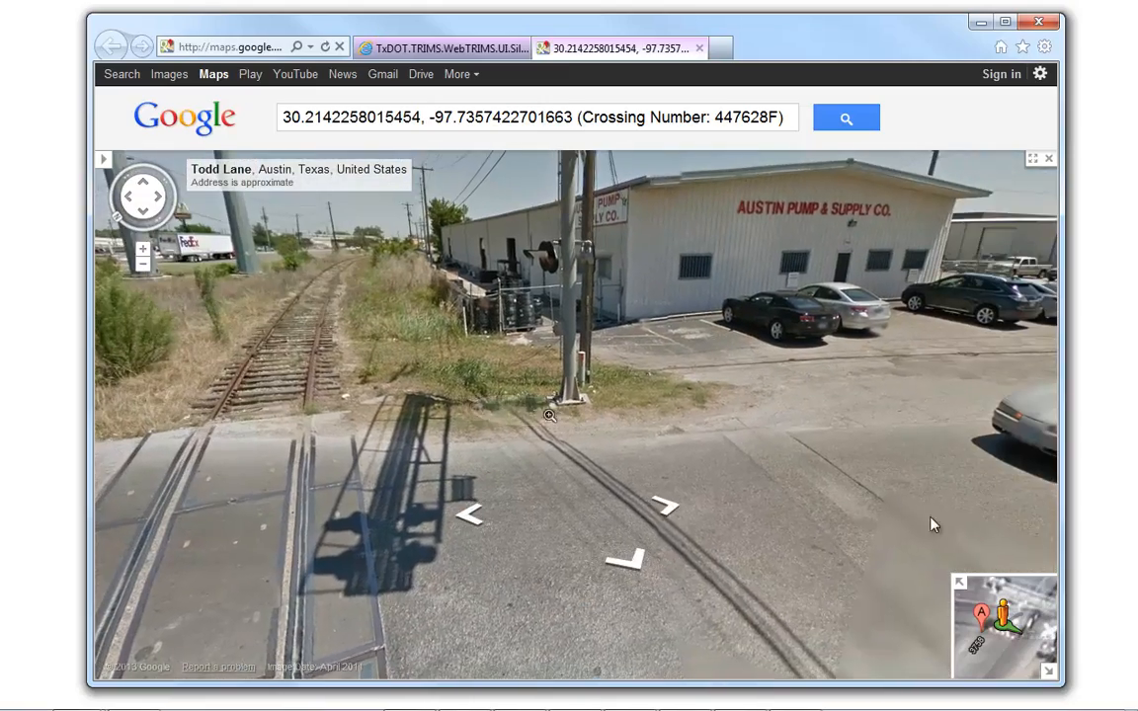
left_click_drag(878, 488, 749, 434)
left_click_drag(946, 573, 724, 495)
mouse_move(801, 419)
left_mouse_down()
mouse_move(553, 541)
mouse_move(494, 598)
left_mouse_up()
left_click_drag(809, 365, 620, 356)
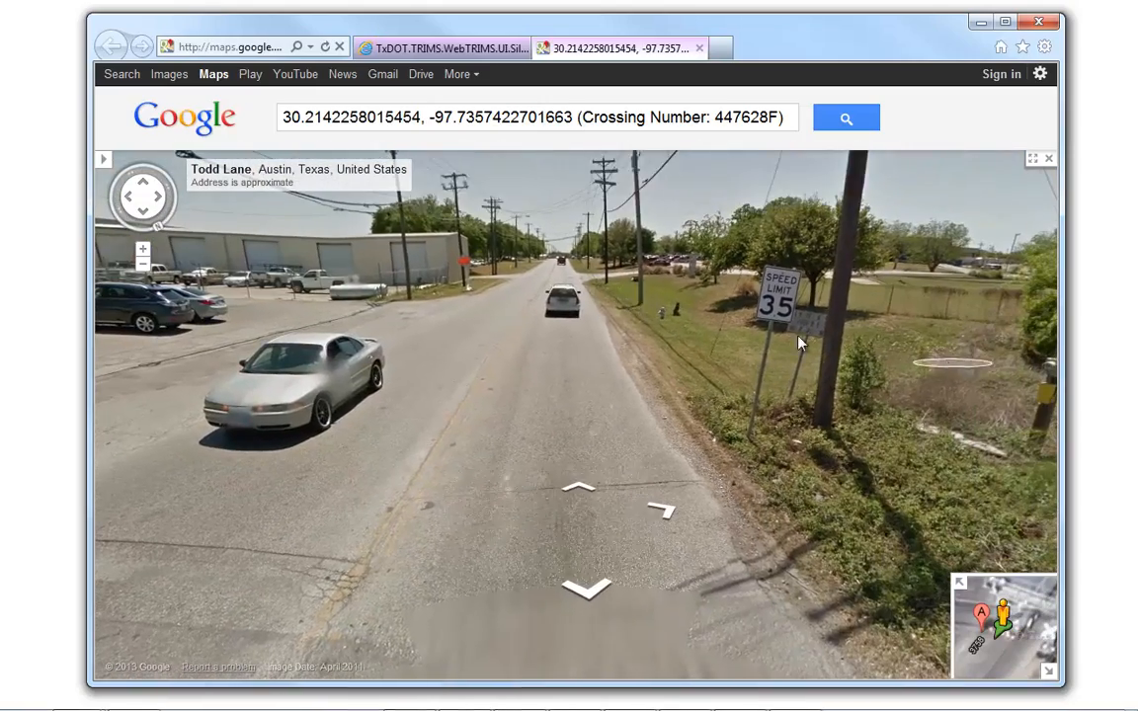
mouse_move(717, 302)
left_mouse_down()
mouse_move(376, 344)
mouse_move(199, 306)
left_mouse_up()
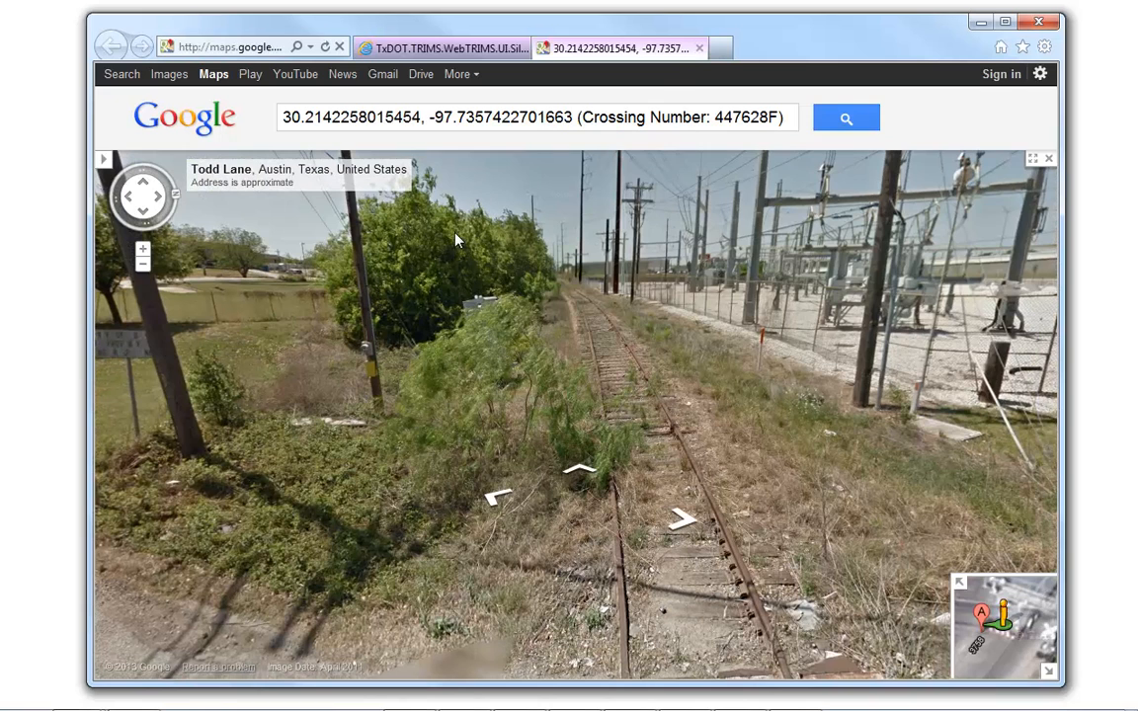
left_click(700, 49)
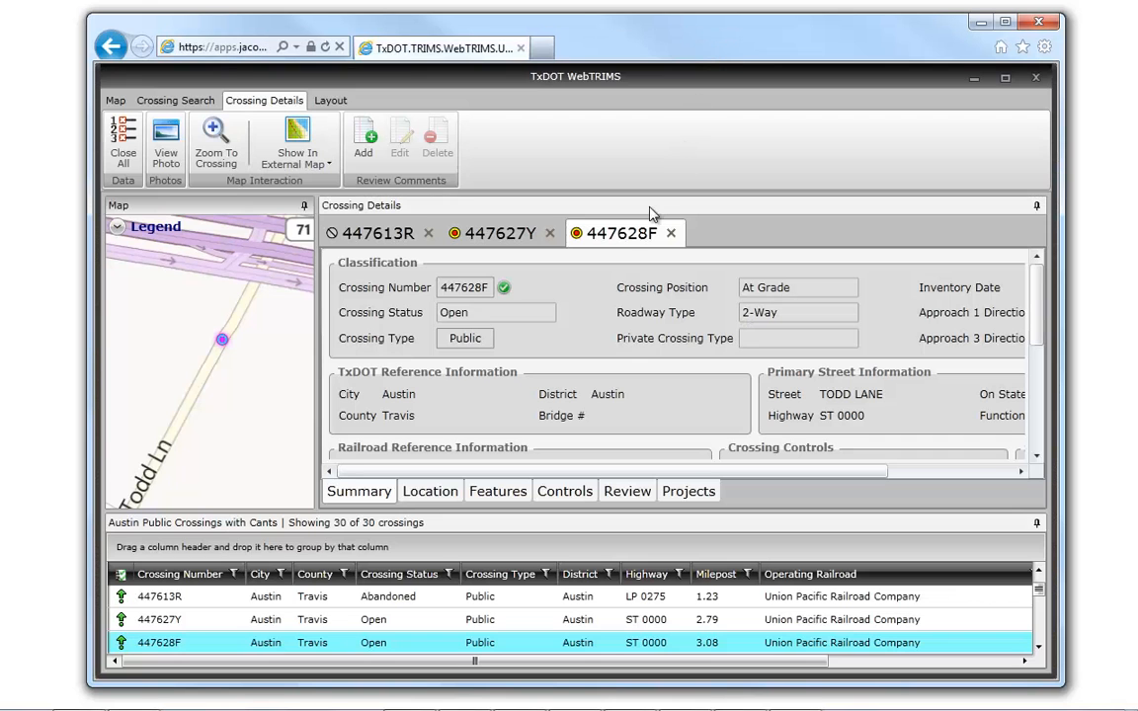
- Close the details of crossings 447627Y and 447613R, and auto-hide the map and the crossings list
left_click(550, 234)
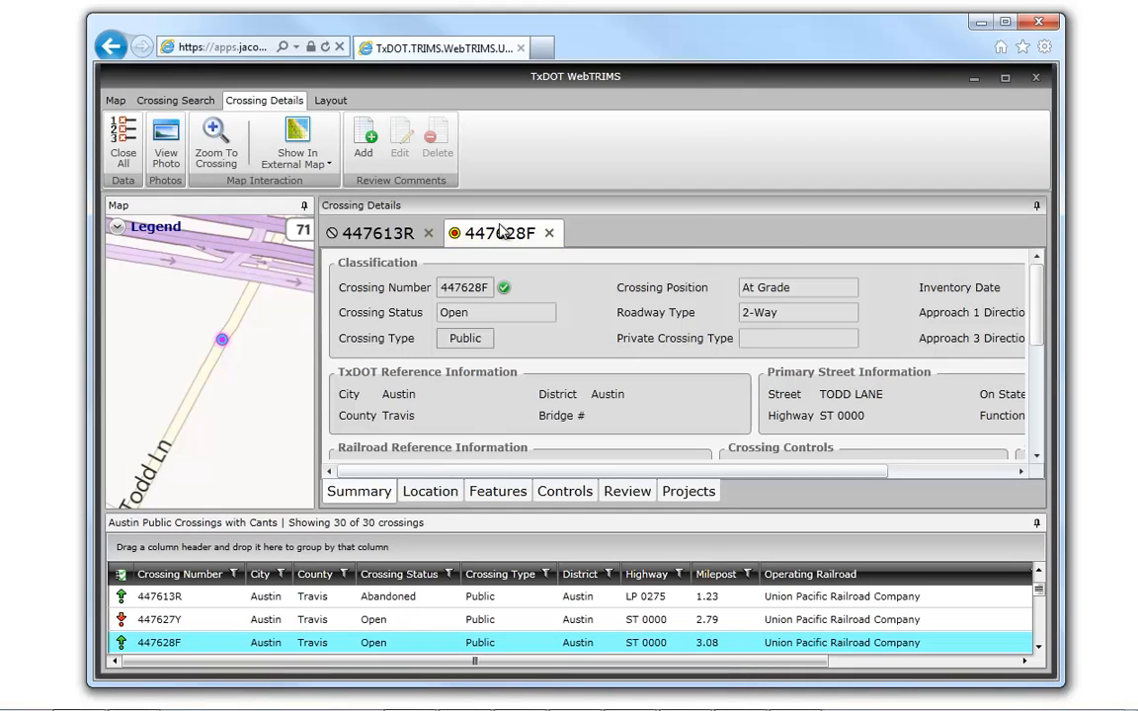
left_click(430, 234)
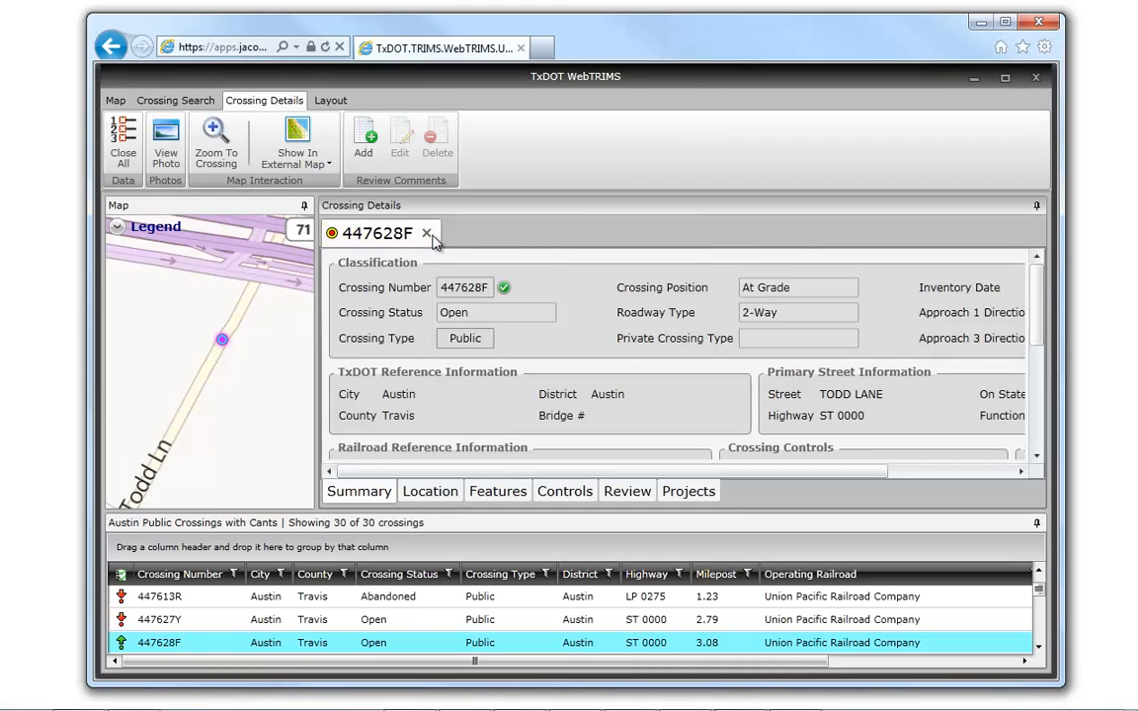
left_click(305, 207)
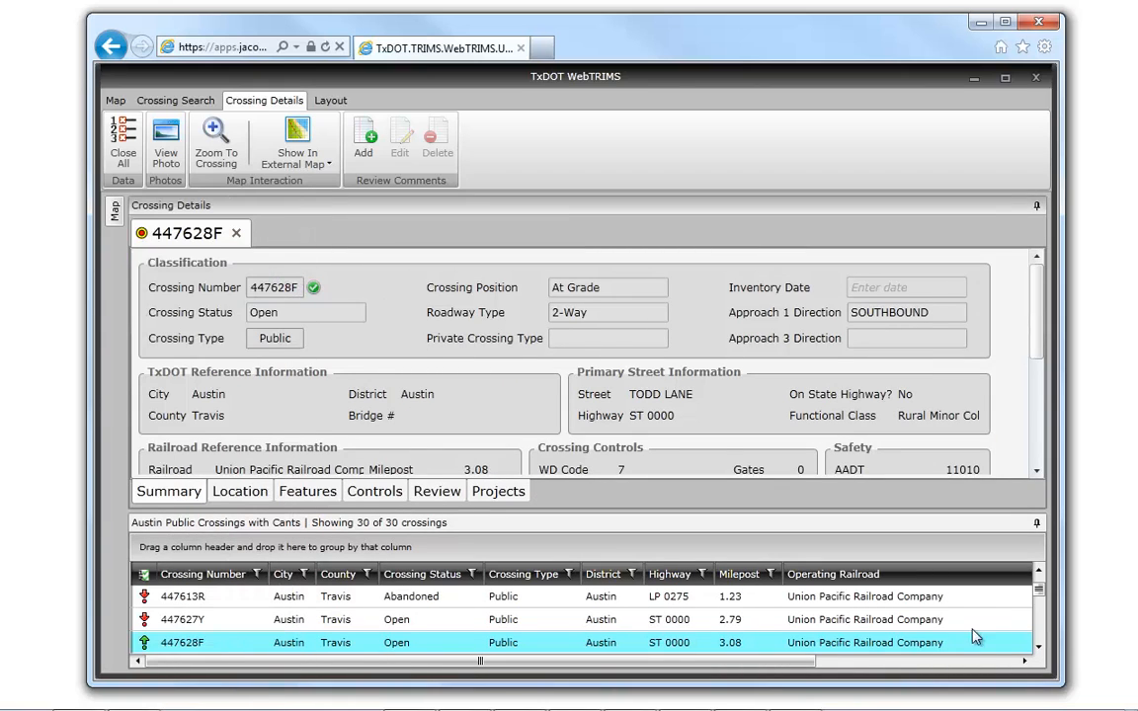
left_click(1037, 523)
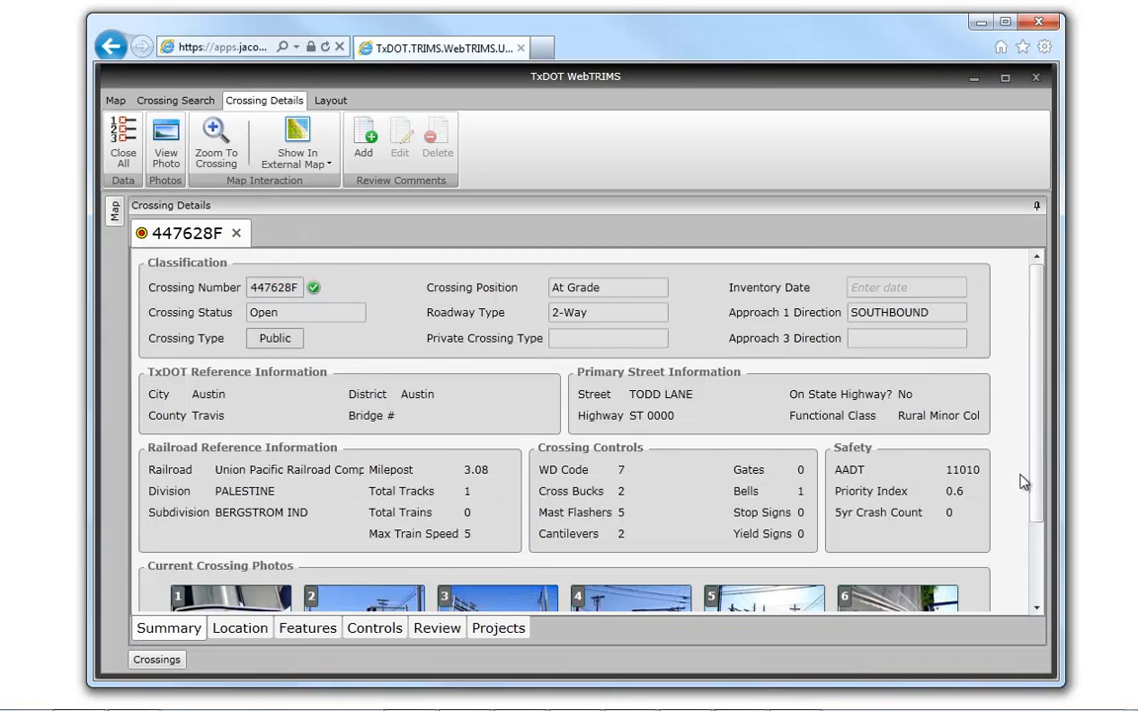
- View current crossing photo 4 of 447628F in the Photo Viewer, zoom it in and out, and close the viewer
left_click_drag(1038, 351, 1039, 435)
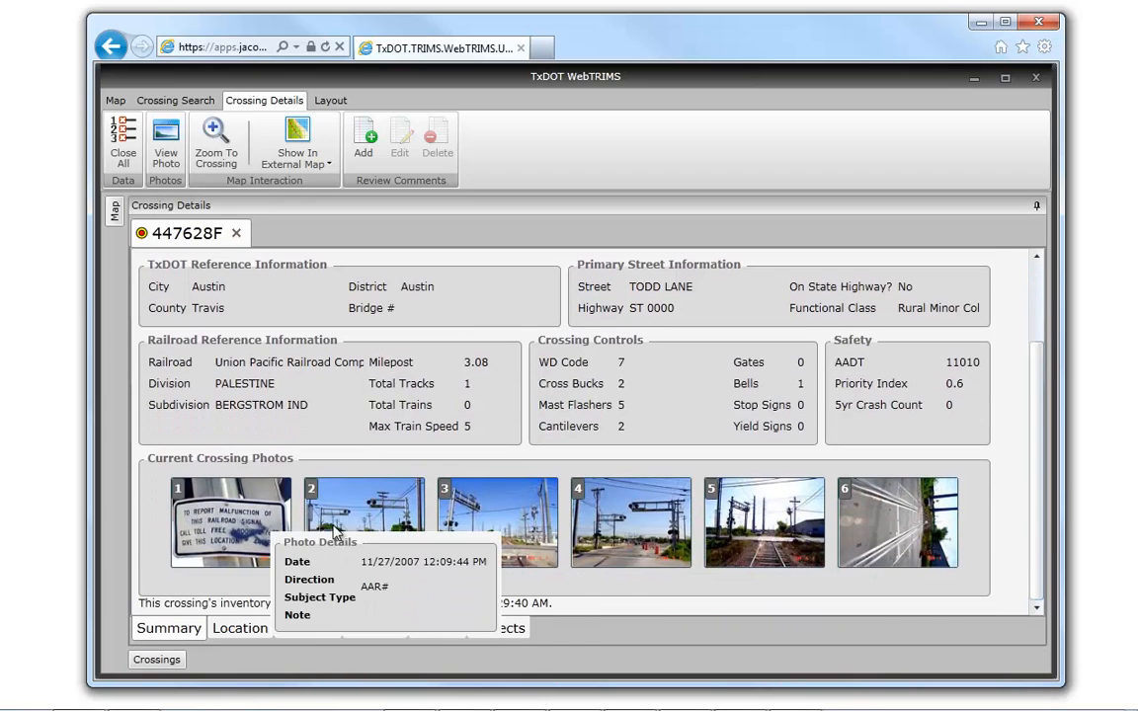
mouse_move(472, 534)
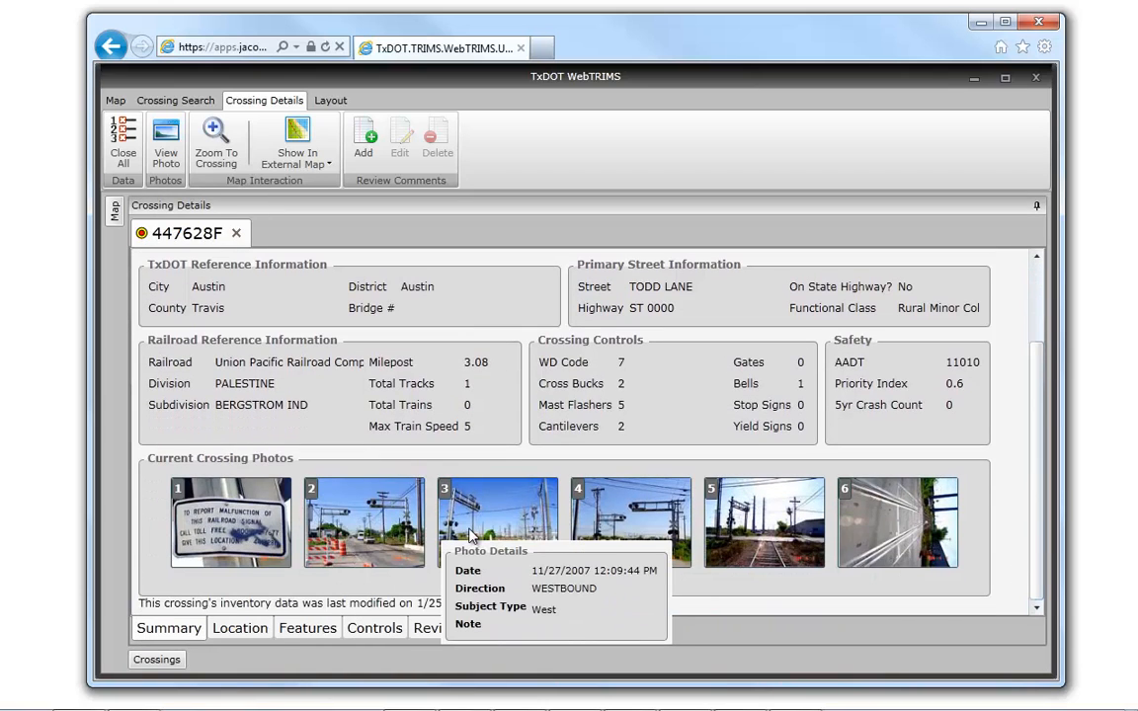
left_click(633, 527)
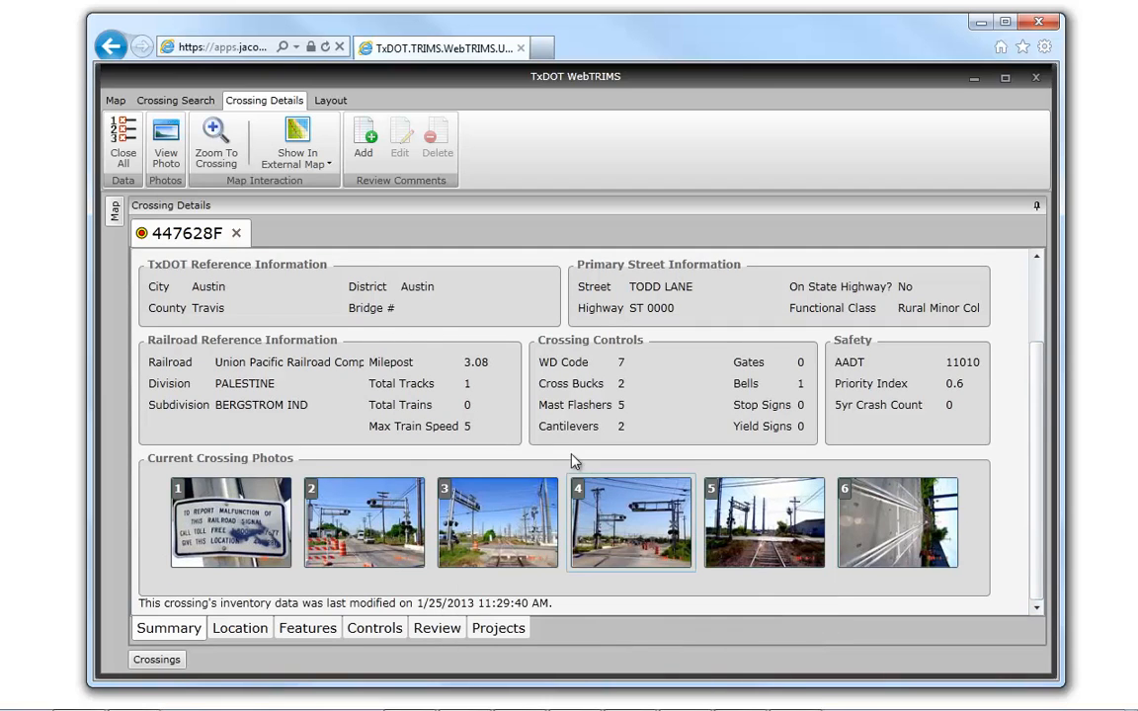
left_click(165, 146)
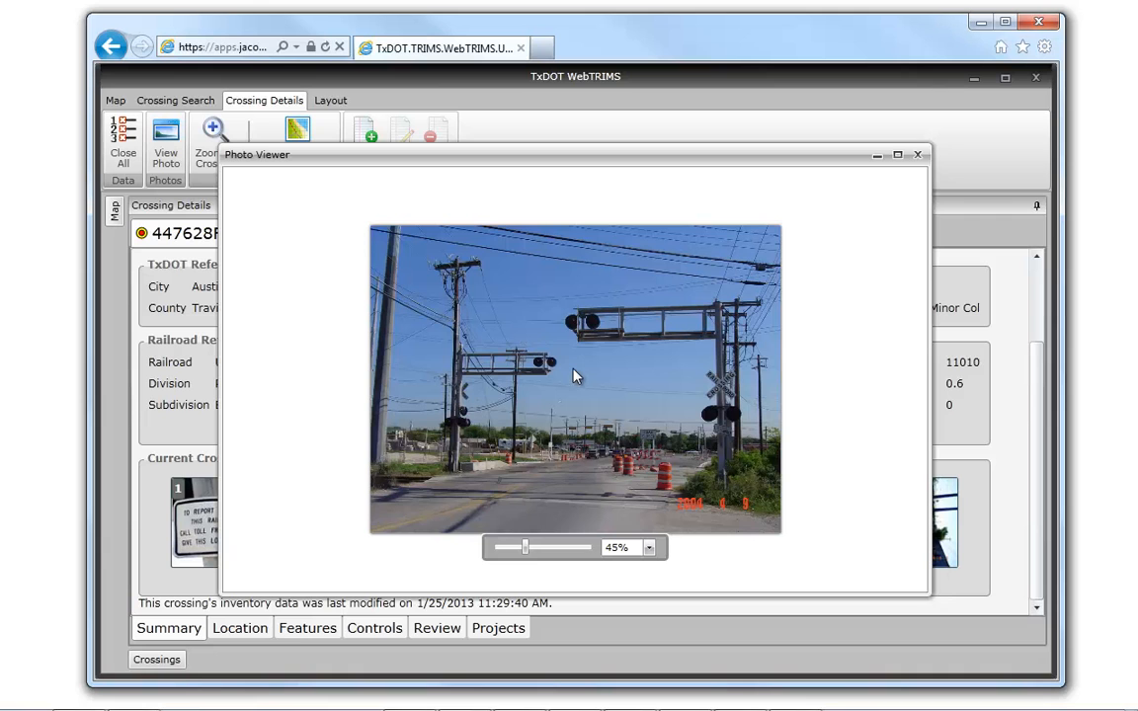
scroll(577, 377, "up", 5)
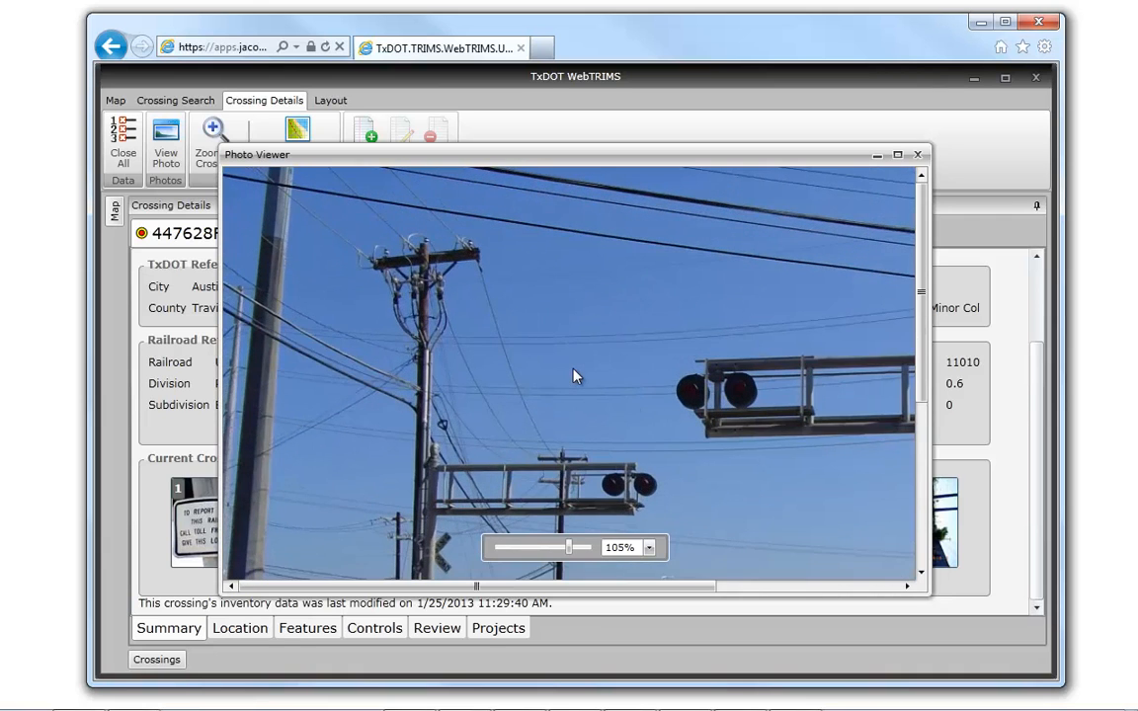
scroll(577, 377, "down", 2)
scroll(577, 377, "down", 3)
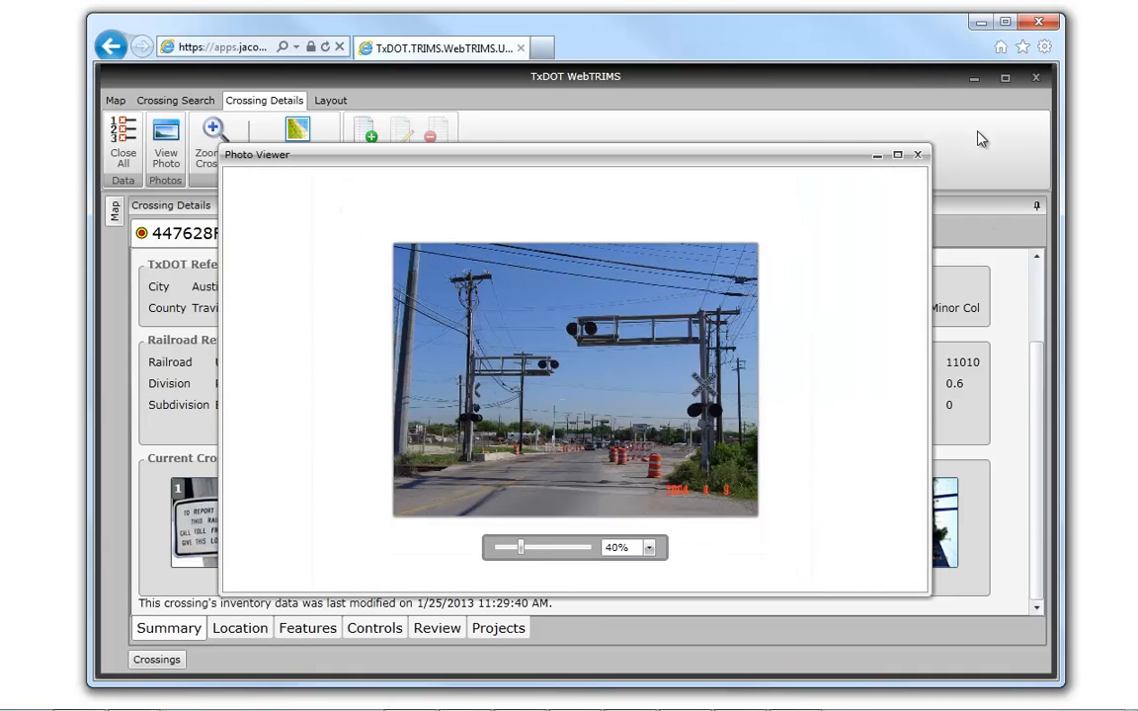
left_click(918, 156)
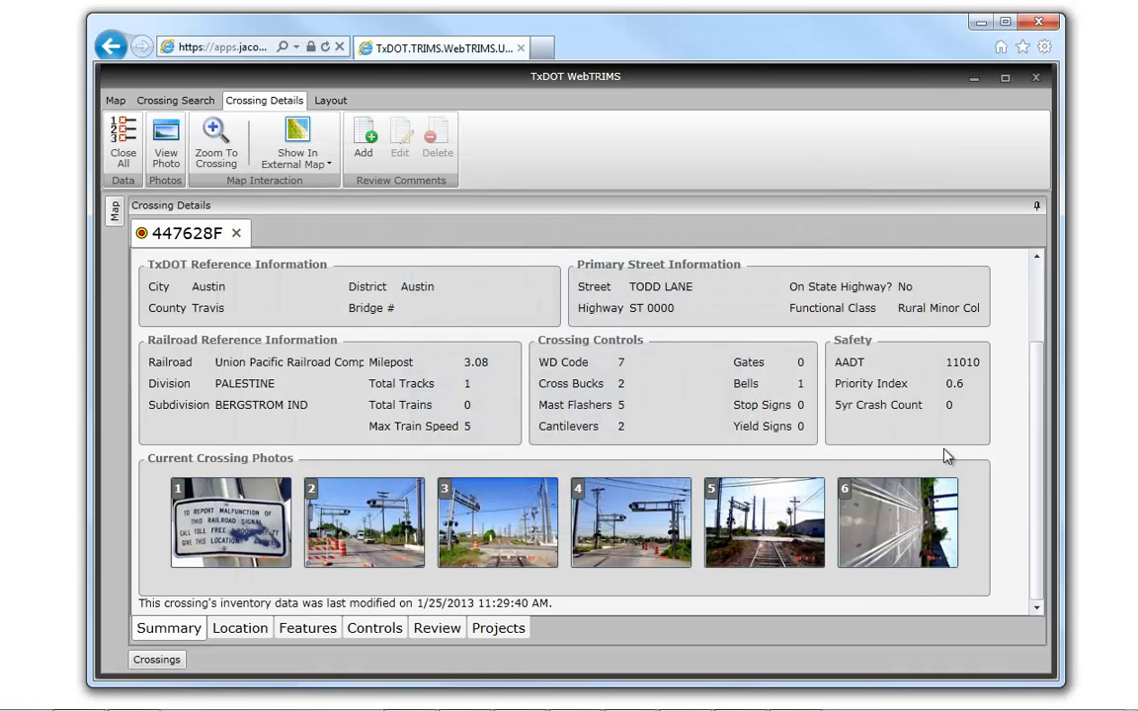
- Return to the start of the crossing summary and collapse the ribbon, restore it, and collapse it again
left_click_drag(1036, 389, 1038, 265)
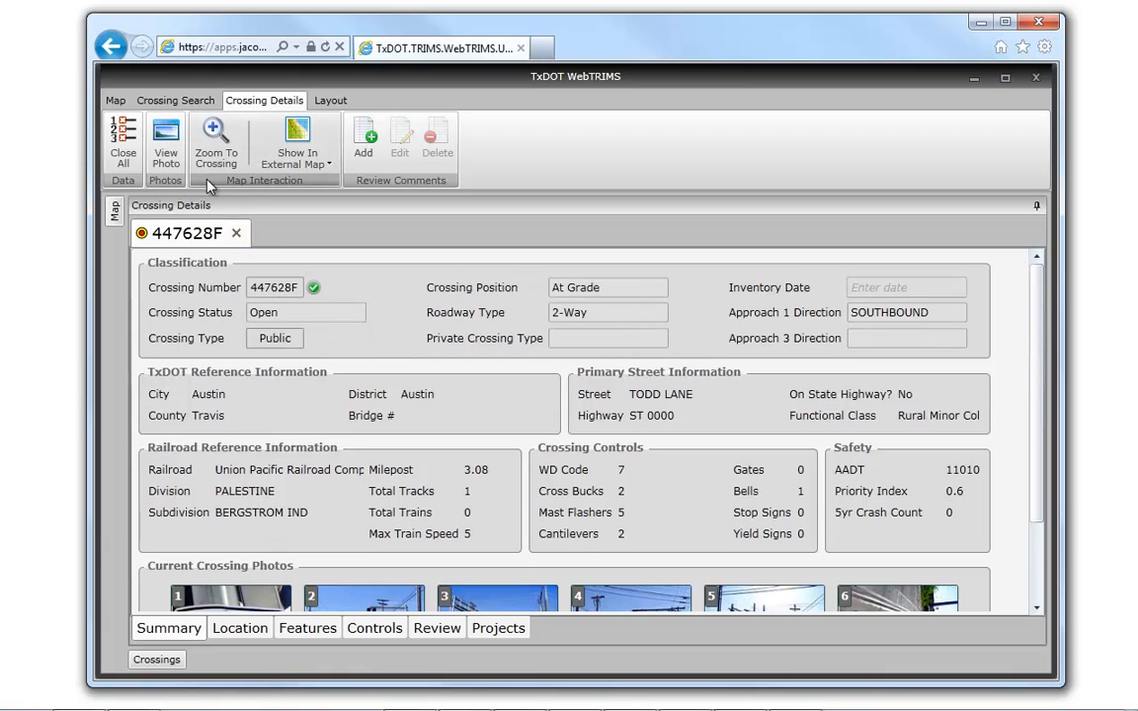
double_click(265, 100)
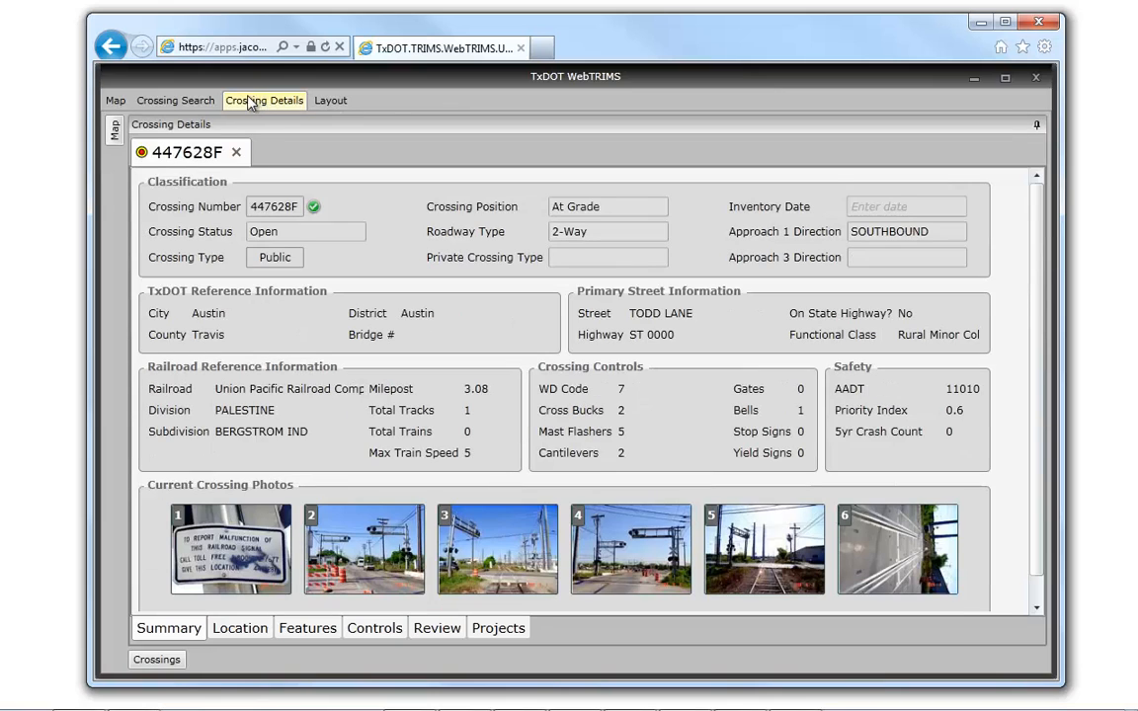
left_click(273, 103)
double_click(272, 102)
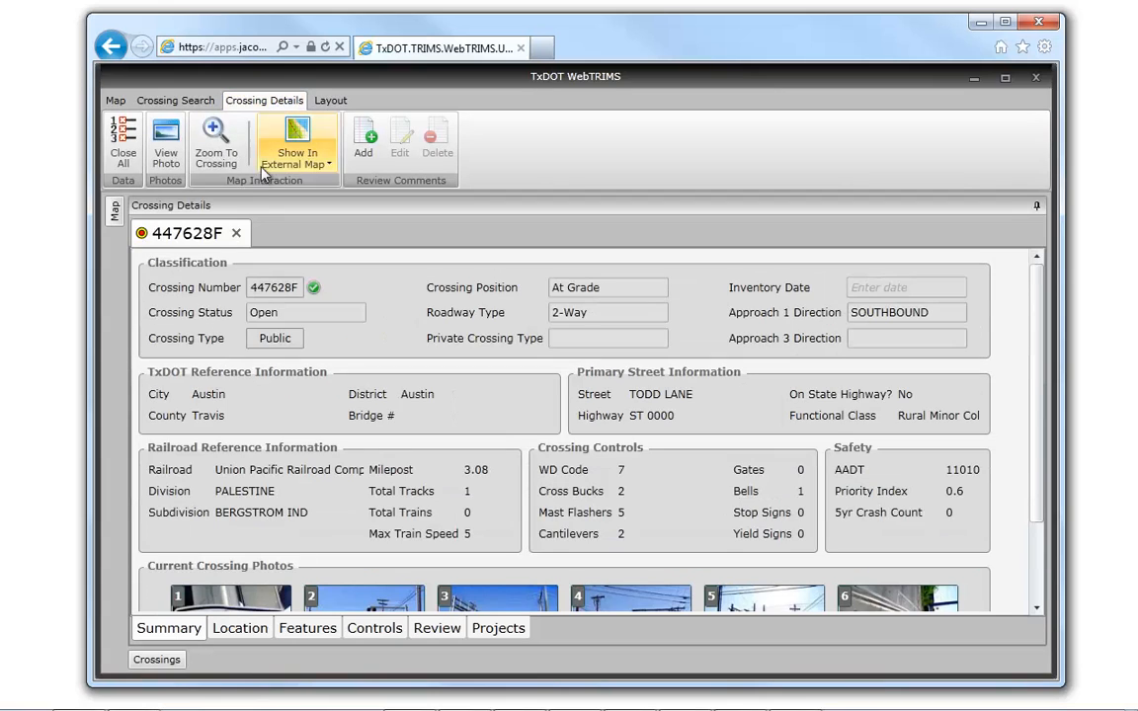
double_click(263, 102)
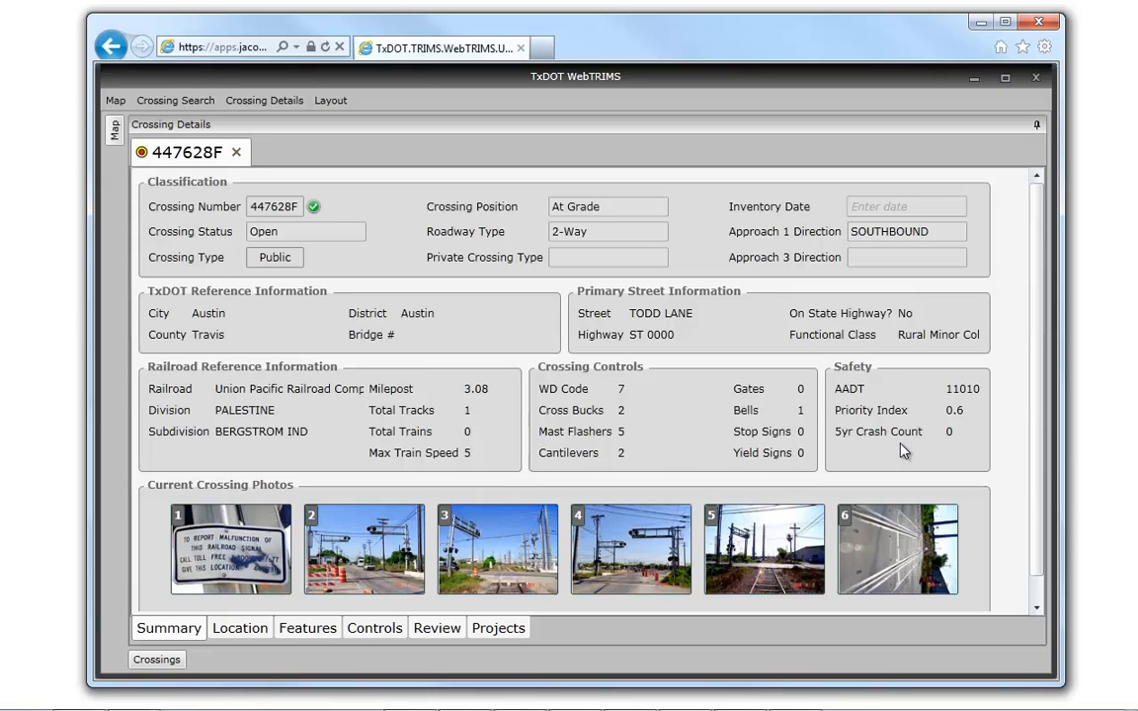
- Review the Location and Features data of crossing 447628F, including the validation markers at Road Surface and Phone Number
left_click(243, 631)
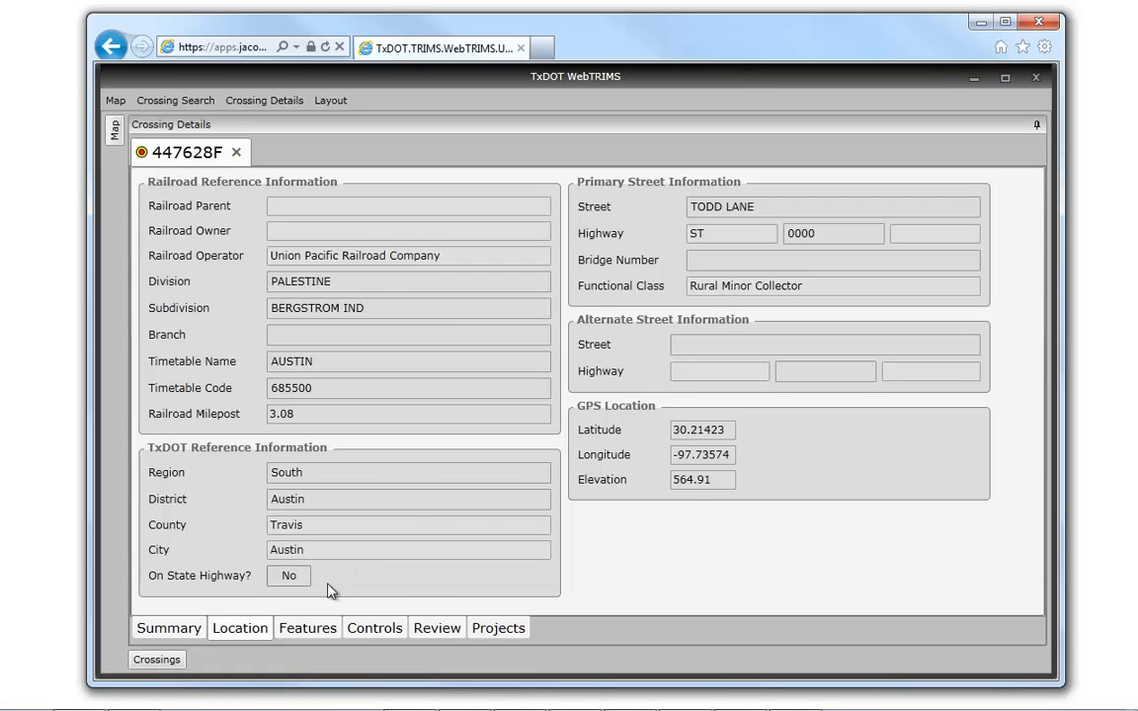
left_click(305, 636)
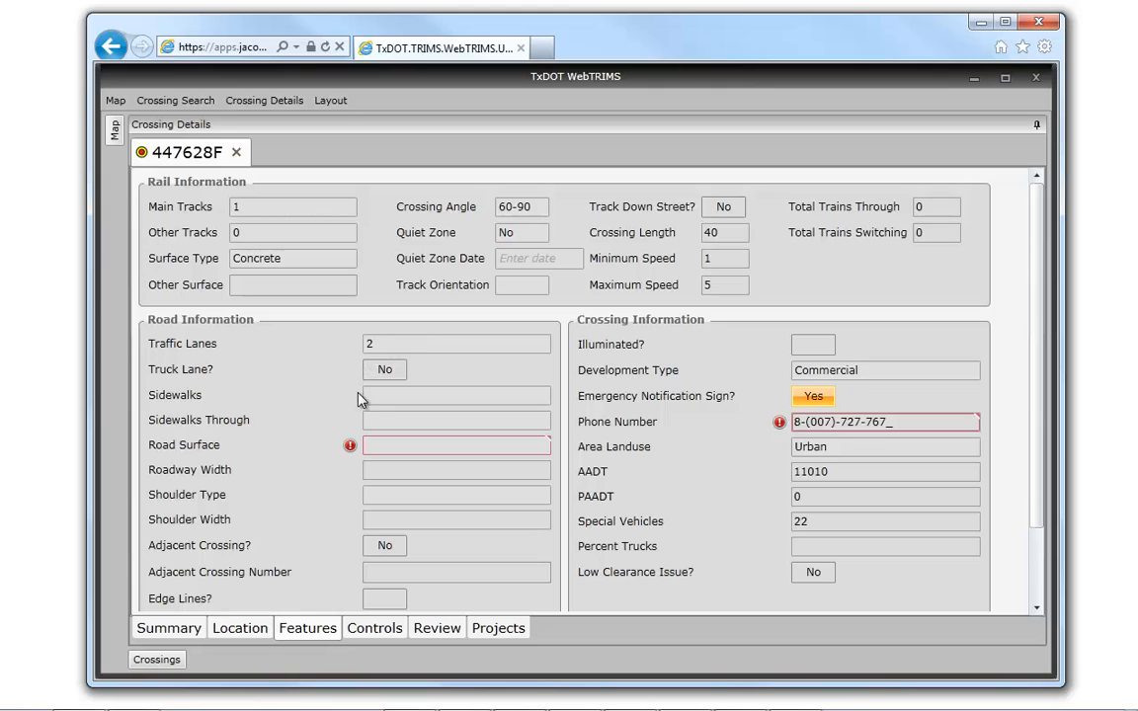
mouse_move(353, 448)
mouse_move(780, 427)
- Review the crossing's Controls data for the northbound approach and then again for the southbound approach
left_click(374, 629)
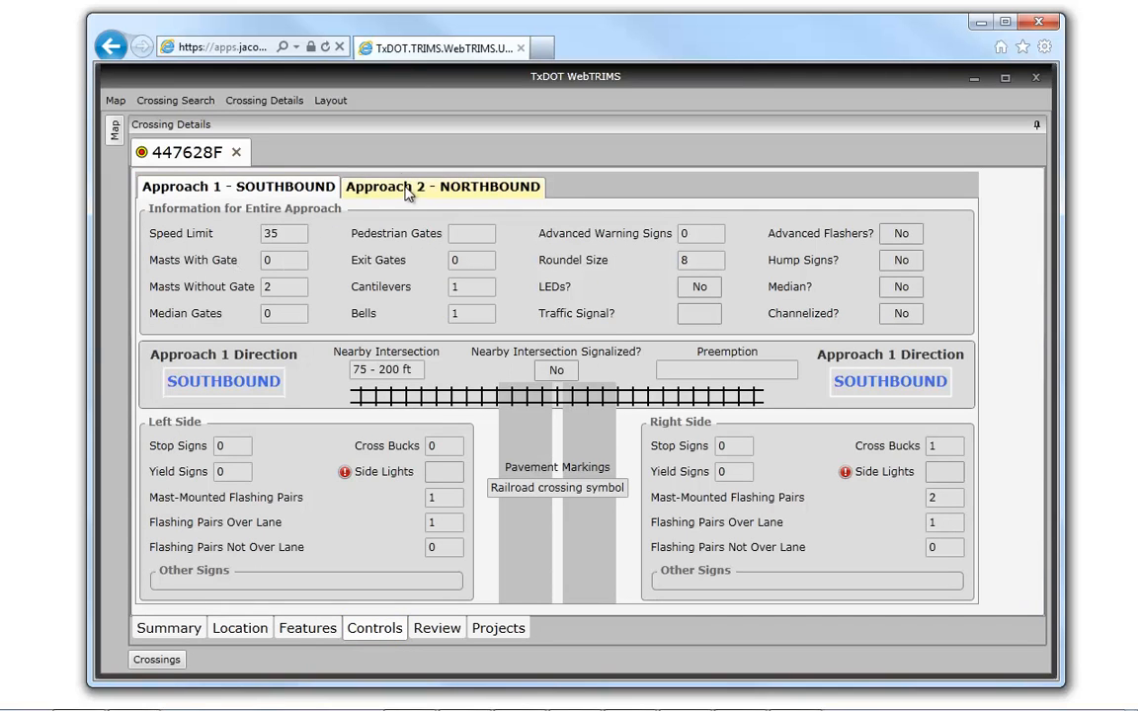
left_click(442, 193)
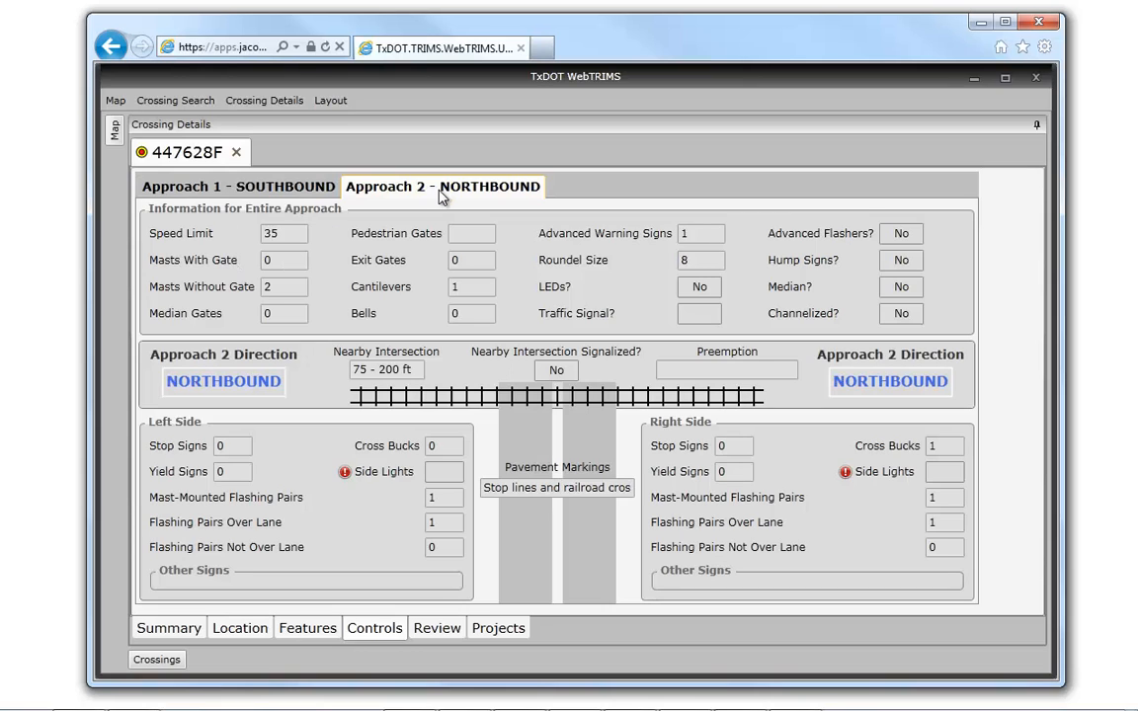
left_click(237, 200)
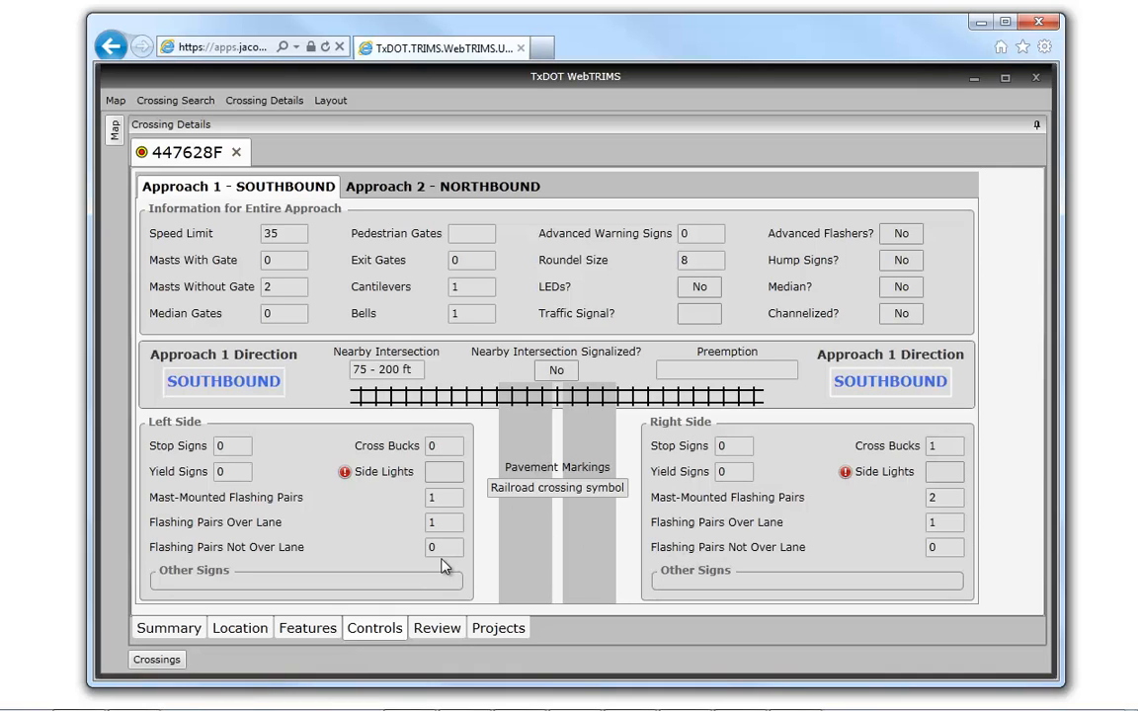
- Show the review and inventory comments of crossing 447628F, and restore the ribbon permanently with the Crossing Details tools
left_click(440, 633)
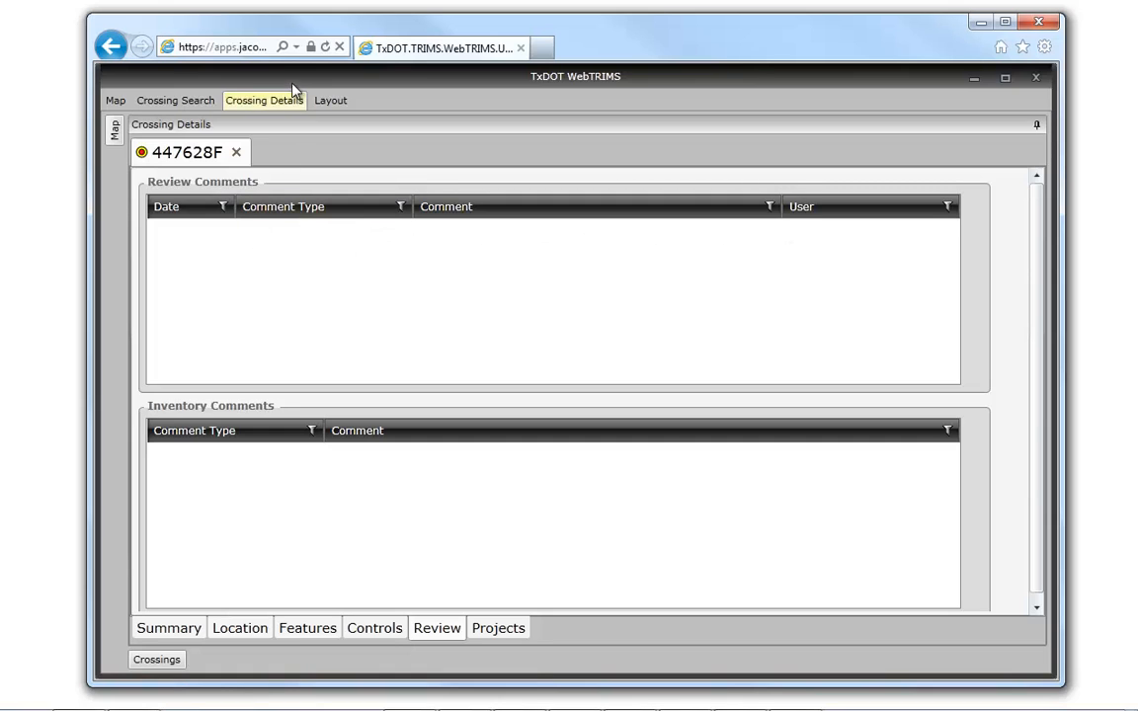
left_click(269, 103)
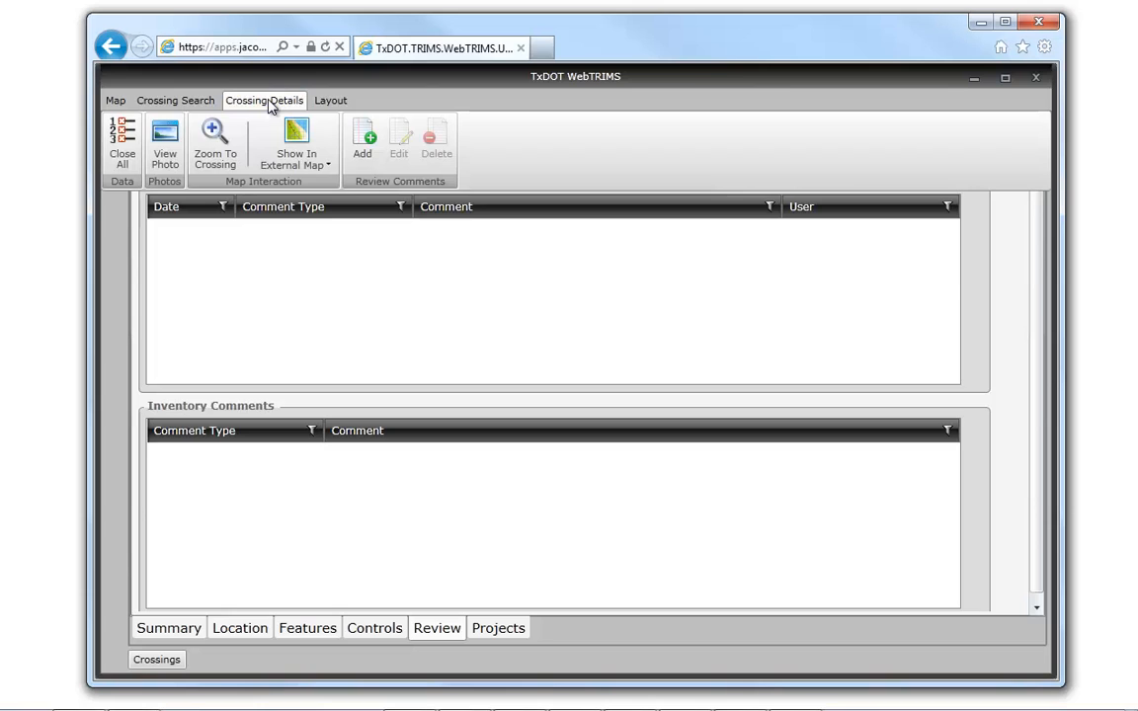
double_click(269, 103)
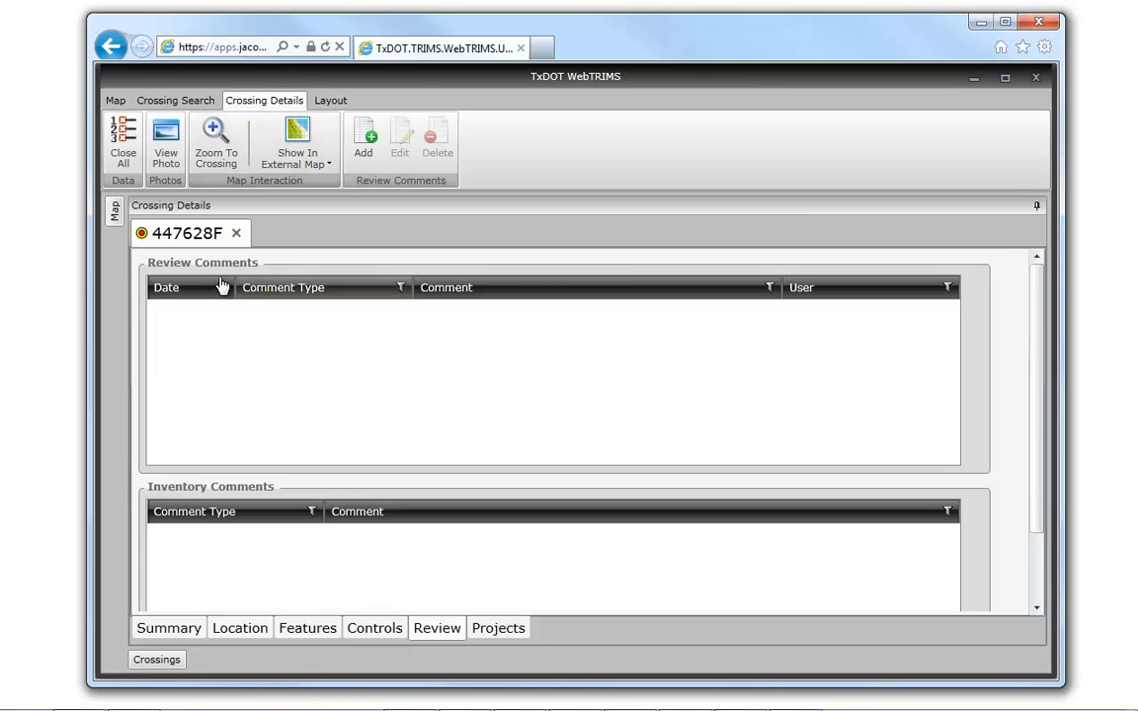
- Add a Data Comment review comment to crossing 447628F reading "Crossing road surface has changed since inventory - now concrete."
left_click(363, 139)
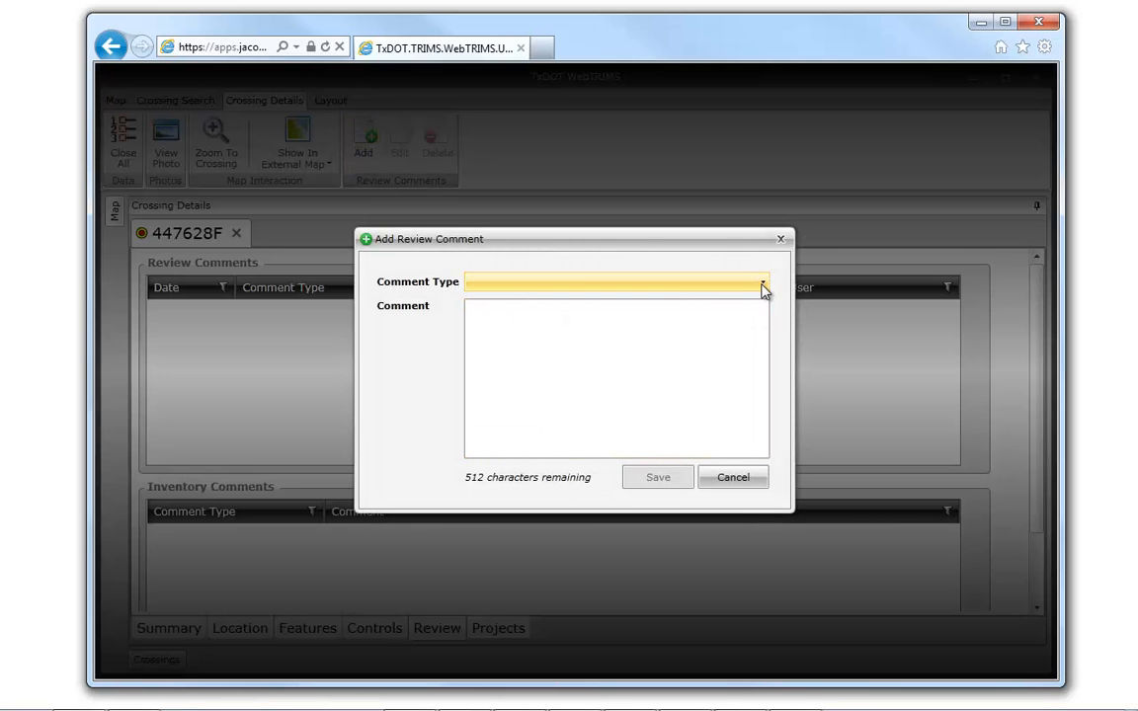
left_click(760, 286)
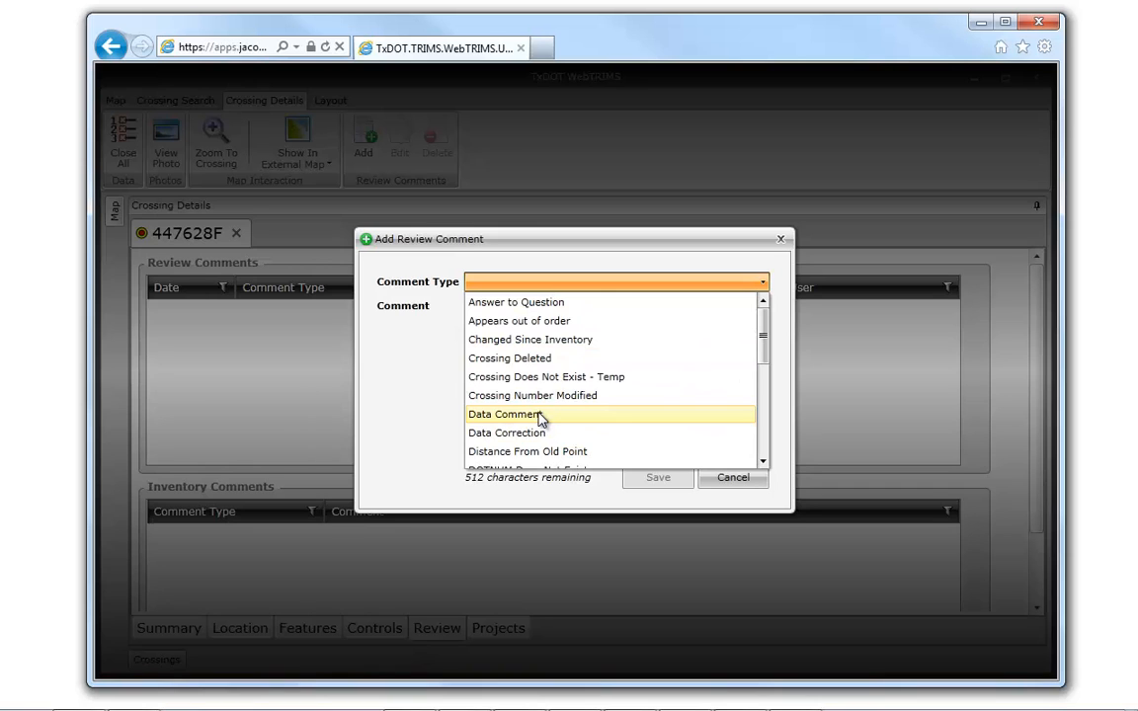
left_click(540, 415)
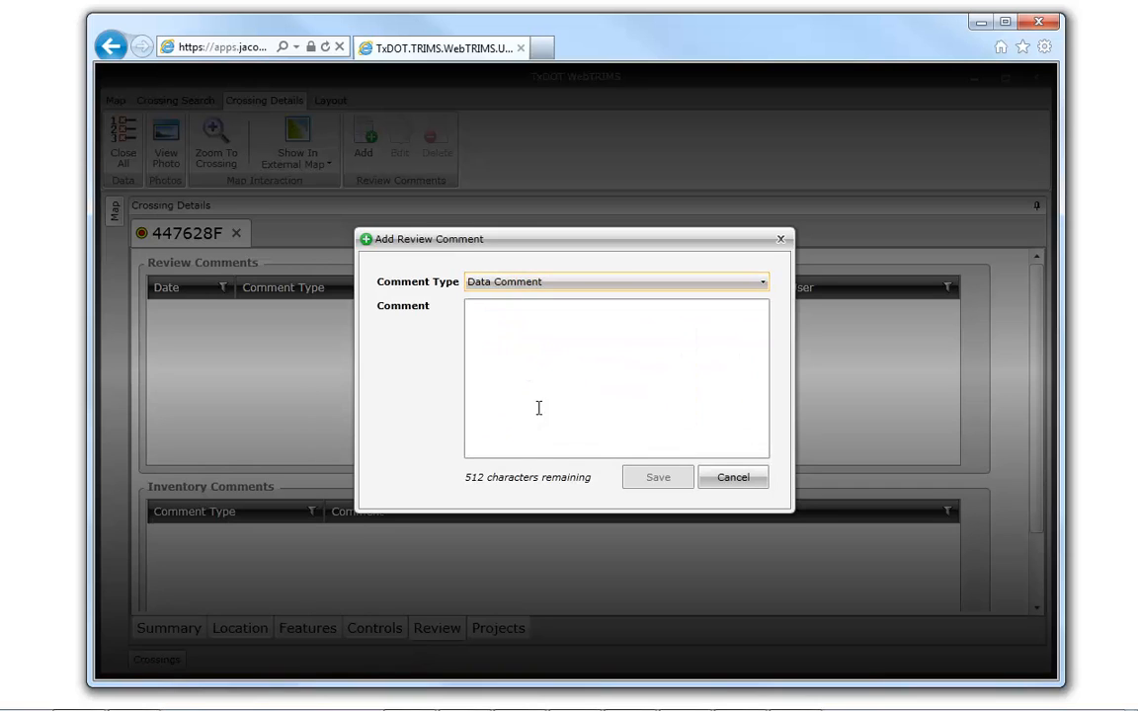
left_click(499, 319)
type("Cros")
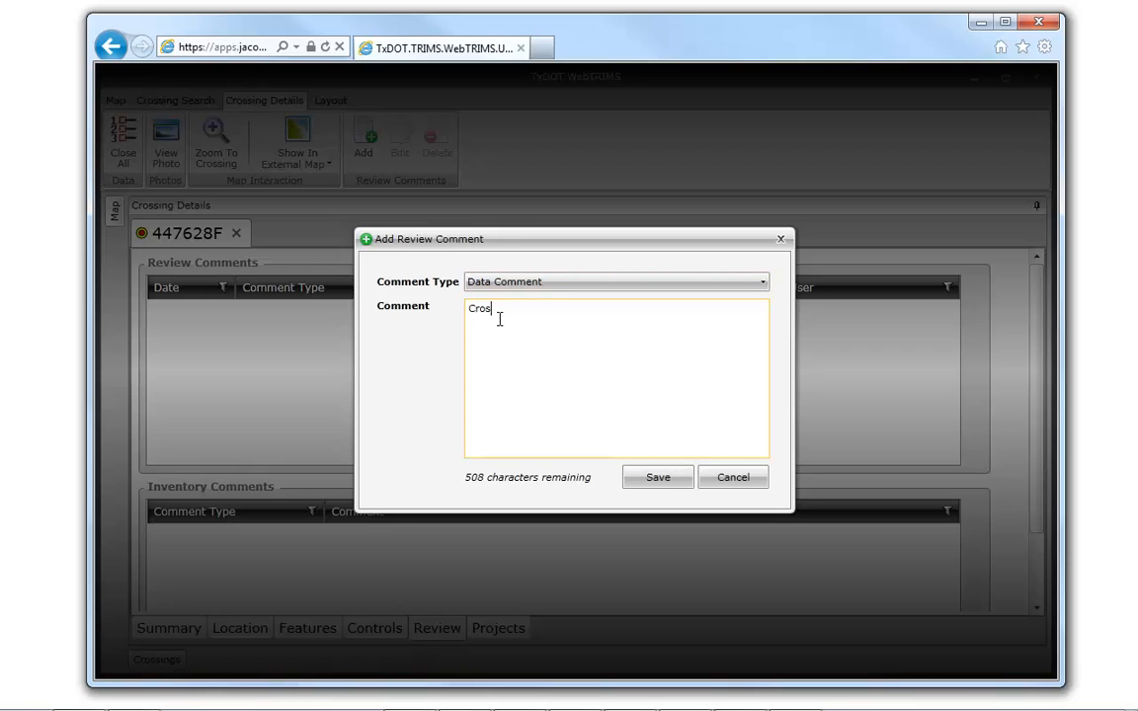
type("sing road surface had")
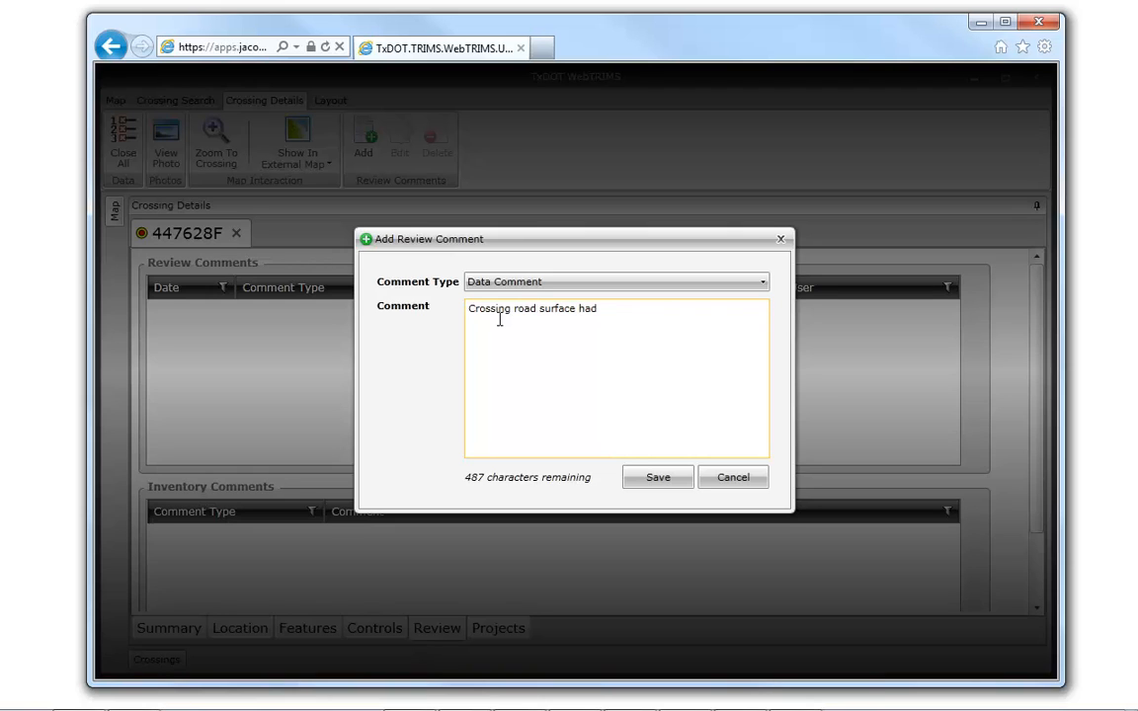
key("BackSpace")
type("s changed since inventory")
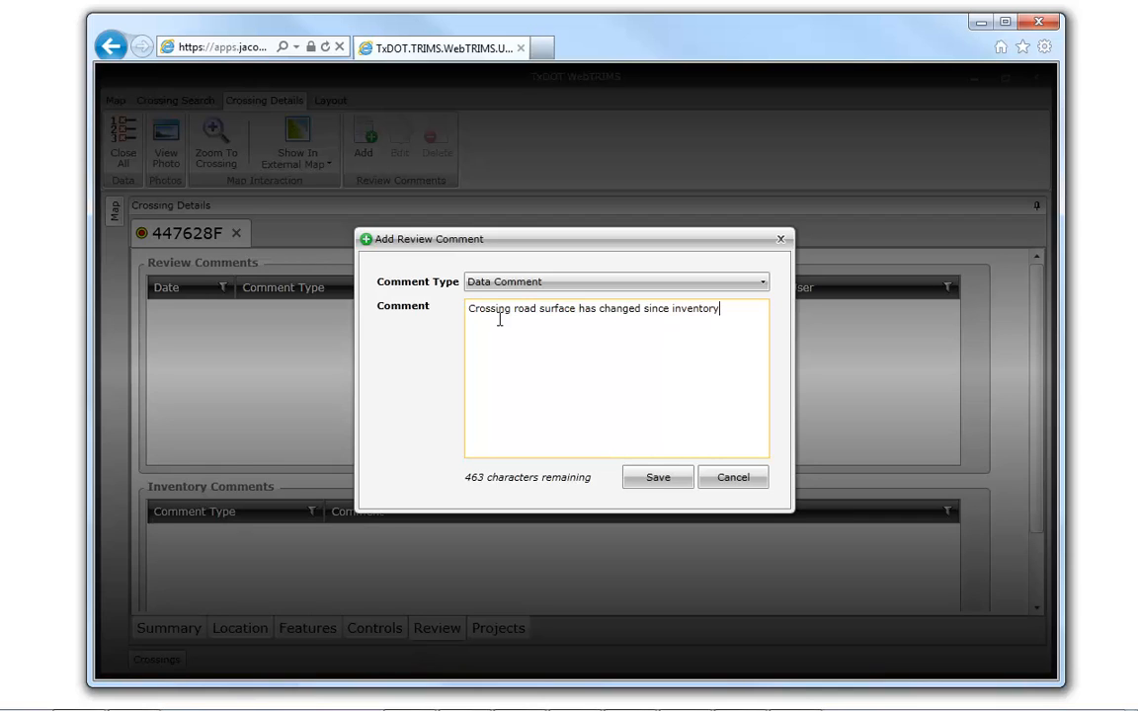
type(" - now concrete.")
left_click(656, 480)
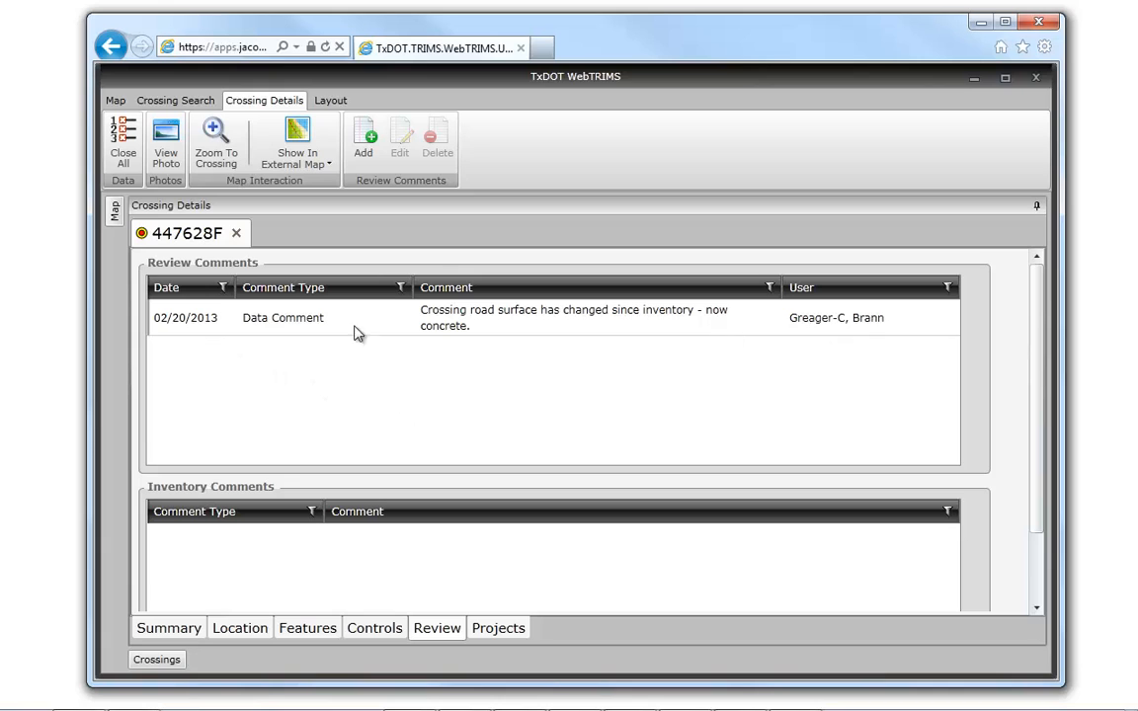
- Edit the review comment to end with "asphalt." as the new road surface and save the change
left_click(223, 320)
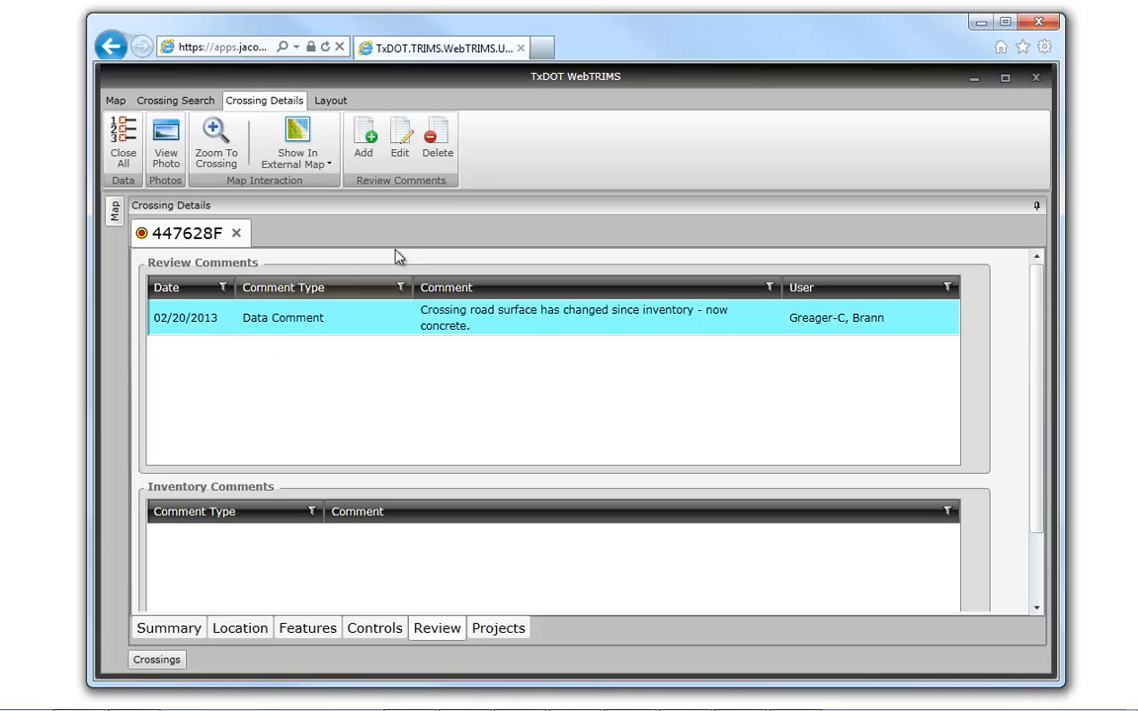
left_click(400, 141)
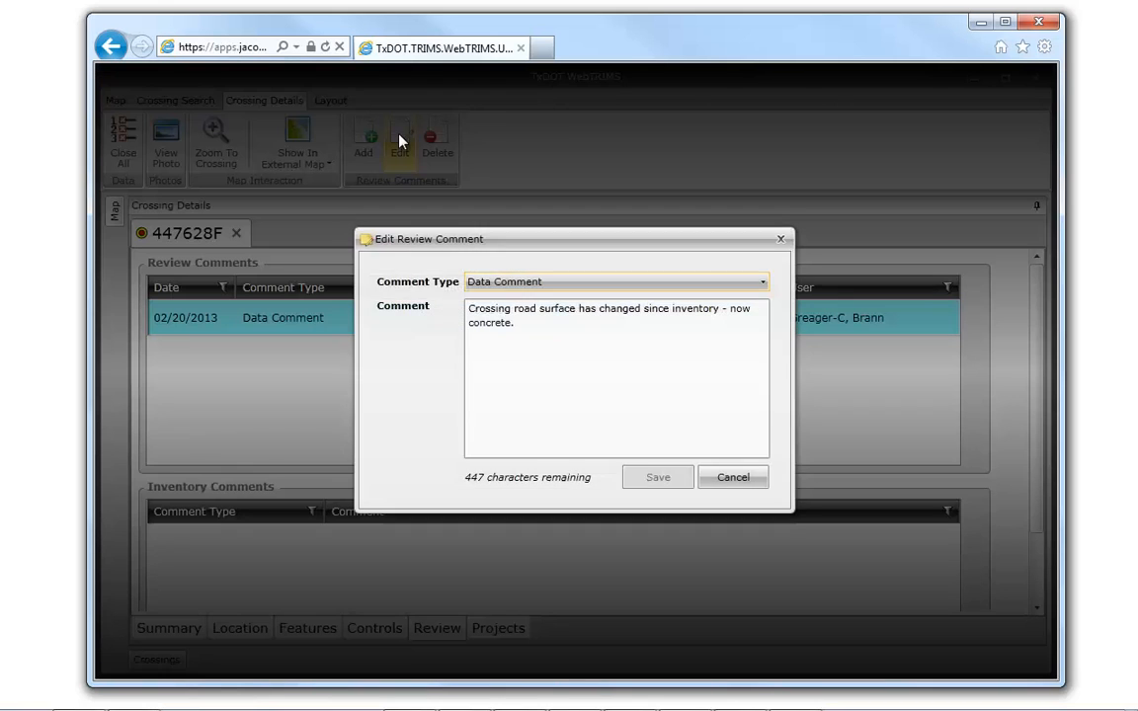
double_click(480, 324)
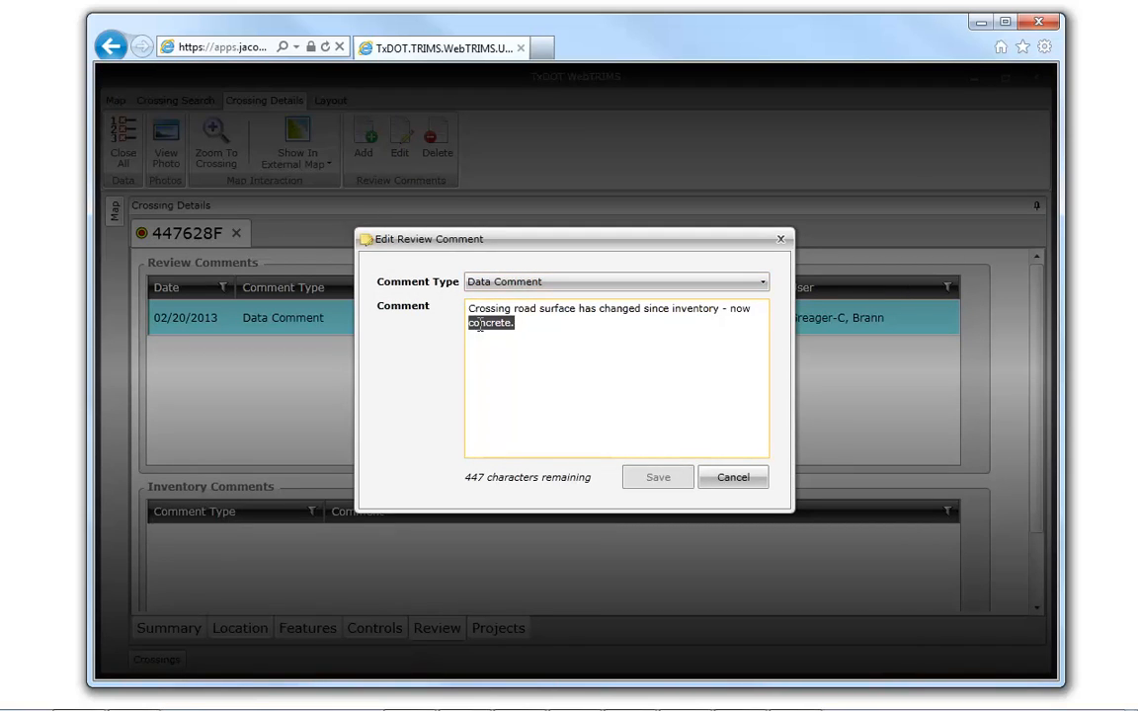
type("asph")
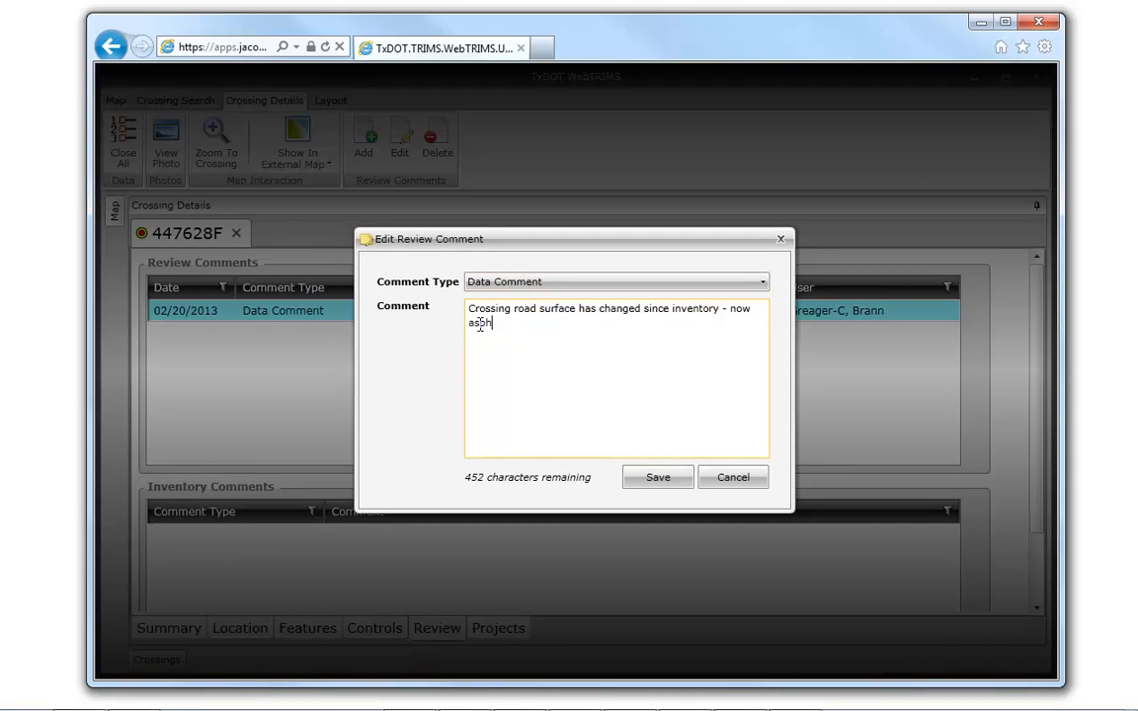
type("alt.")
left_click(654, 480)
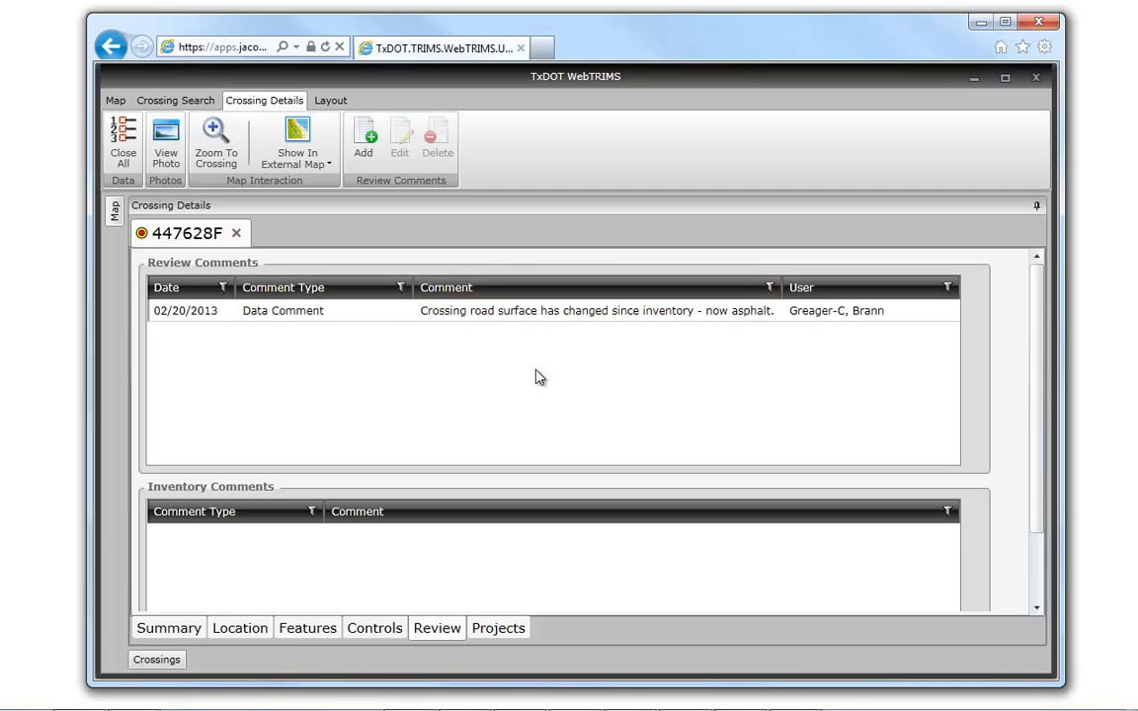
- Delete the Data Comment about the changed road surface from the crossing's review comments
left_click(585, 316)
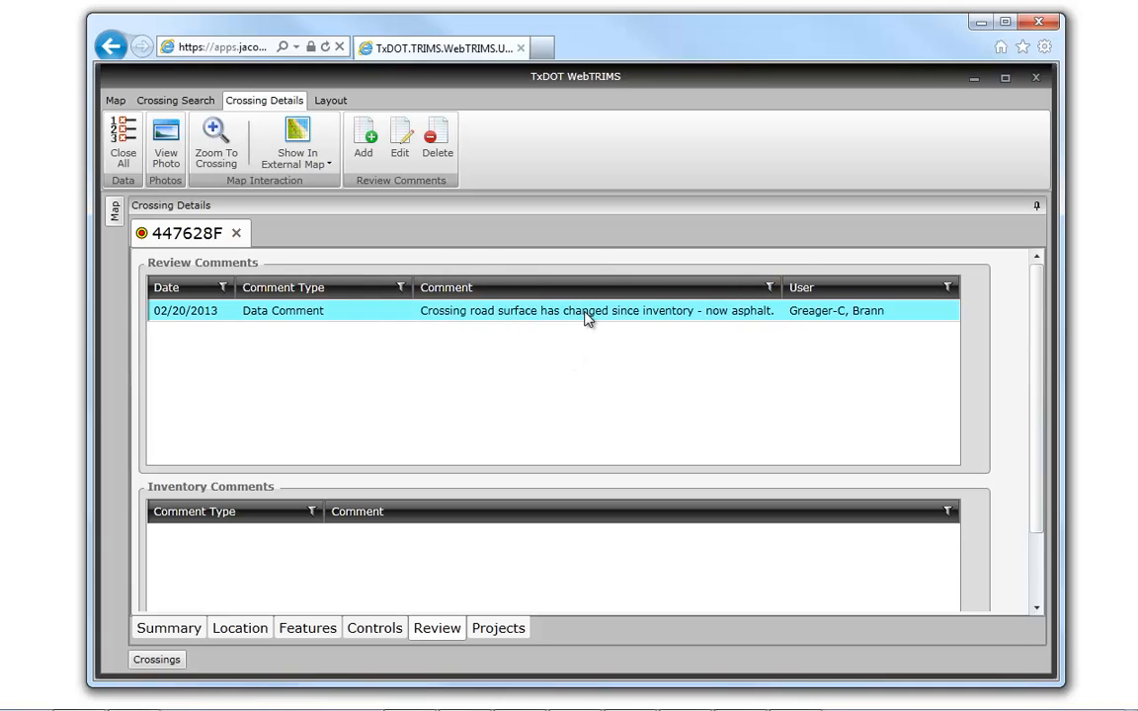
left_click(440, 140)
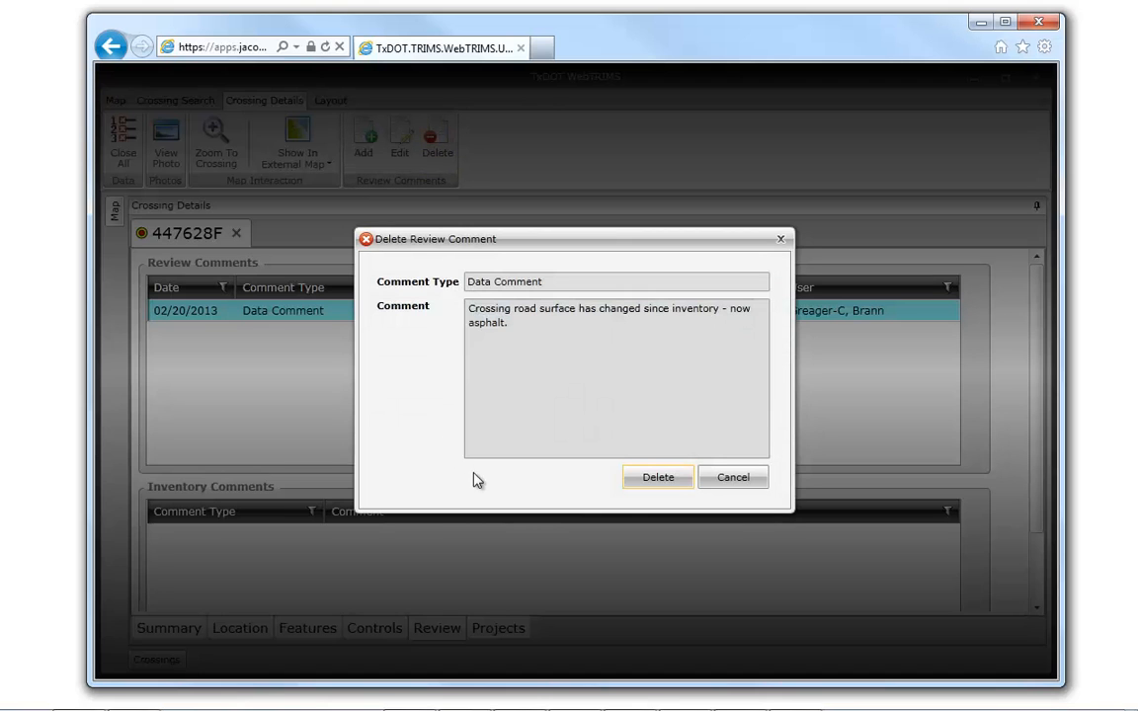
left_click(657, 481)
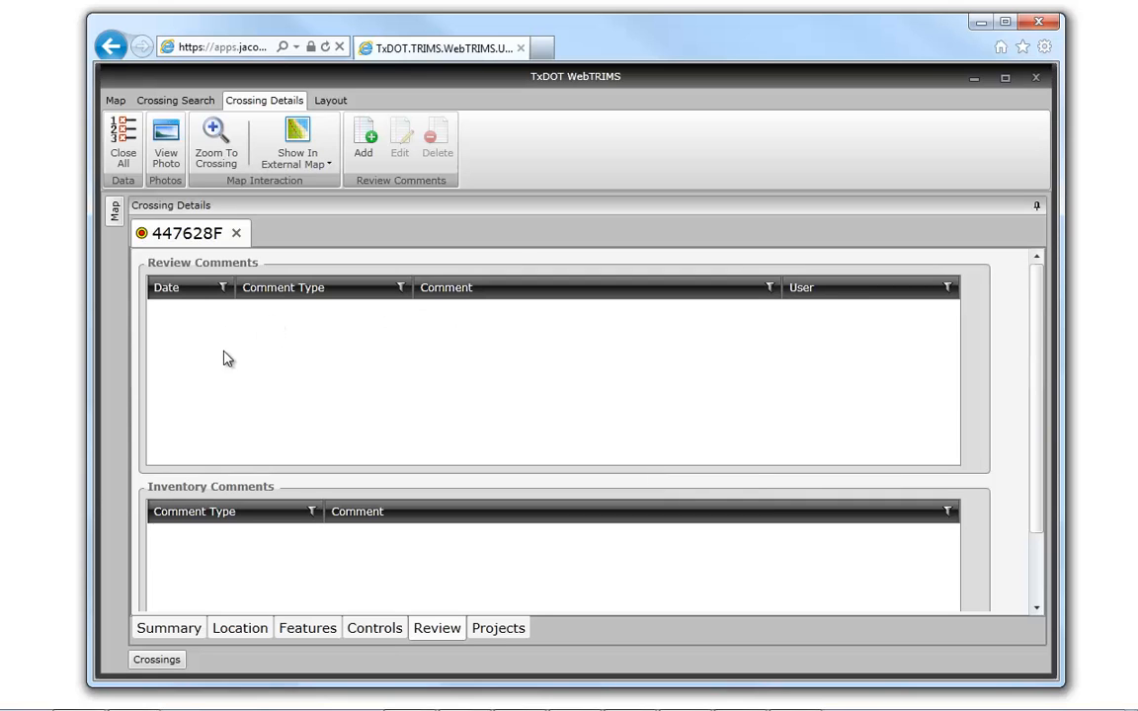
- Return to the summary of crossing 447628F, show its current crossing photos, and collapse the ribbon
left_click(160, 632)
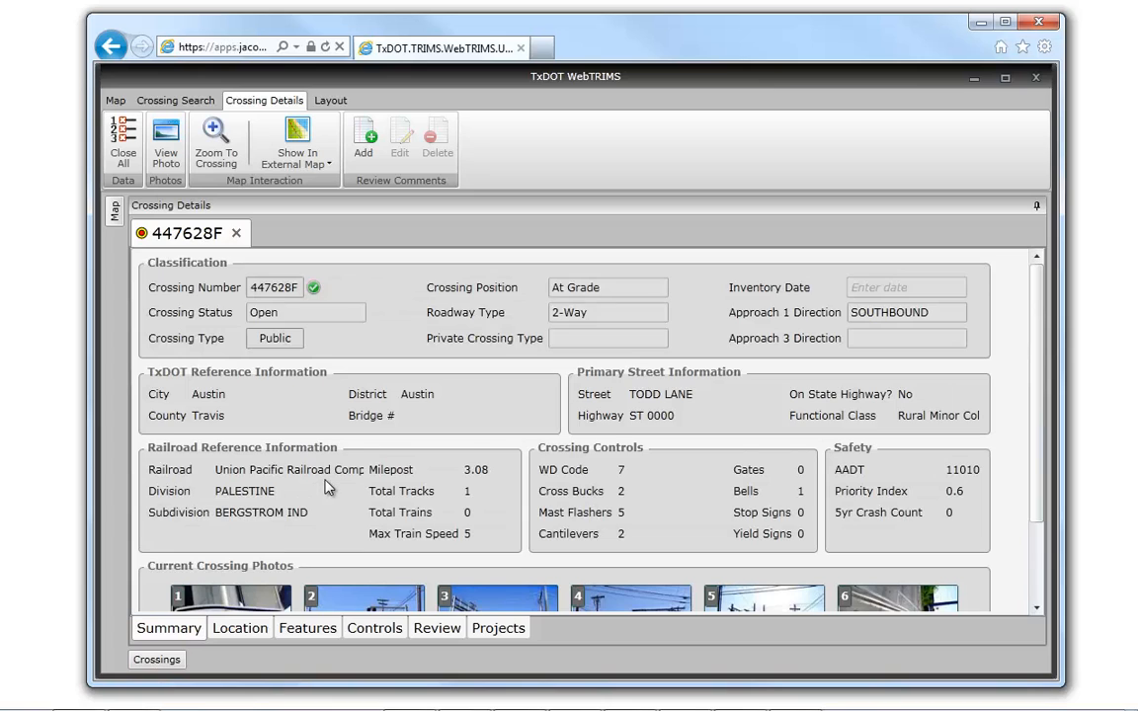
scroll(329, 487, "down", 2)
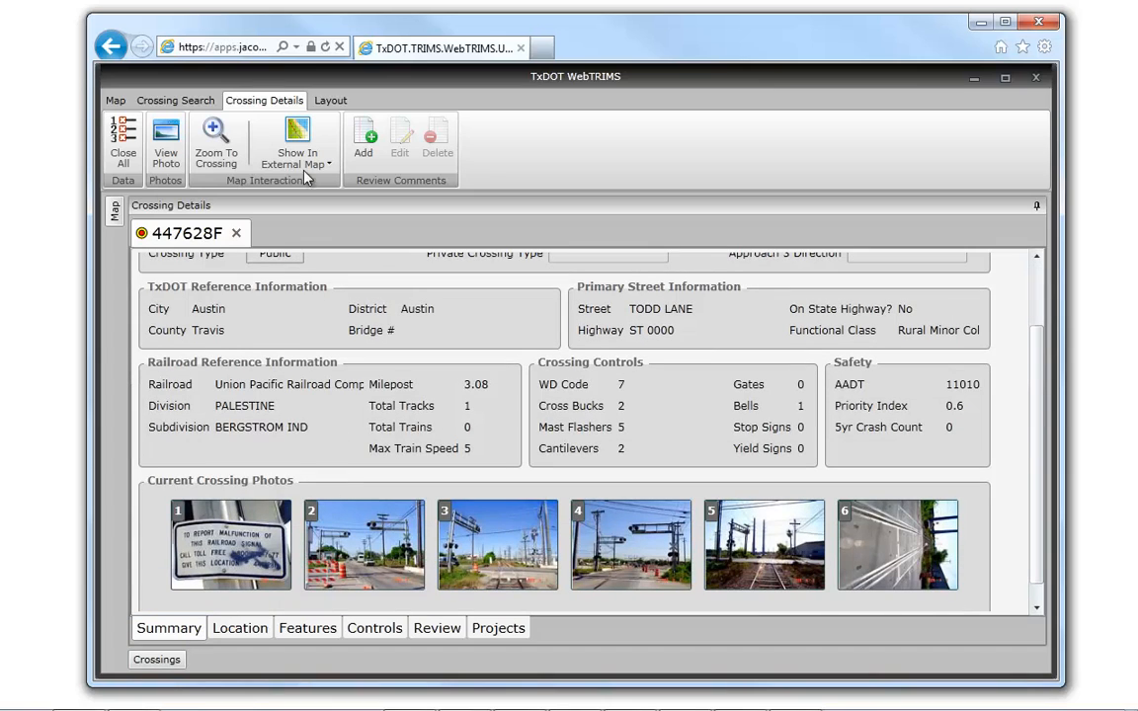
double_click(257, 101)
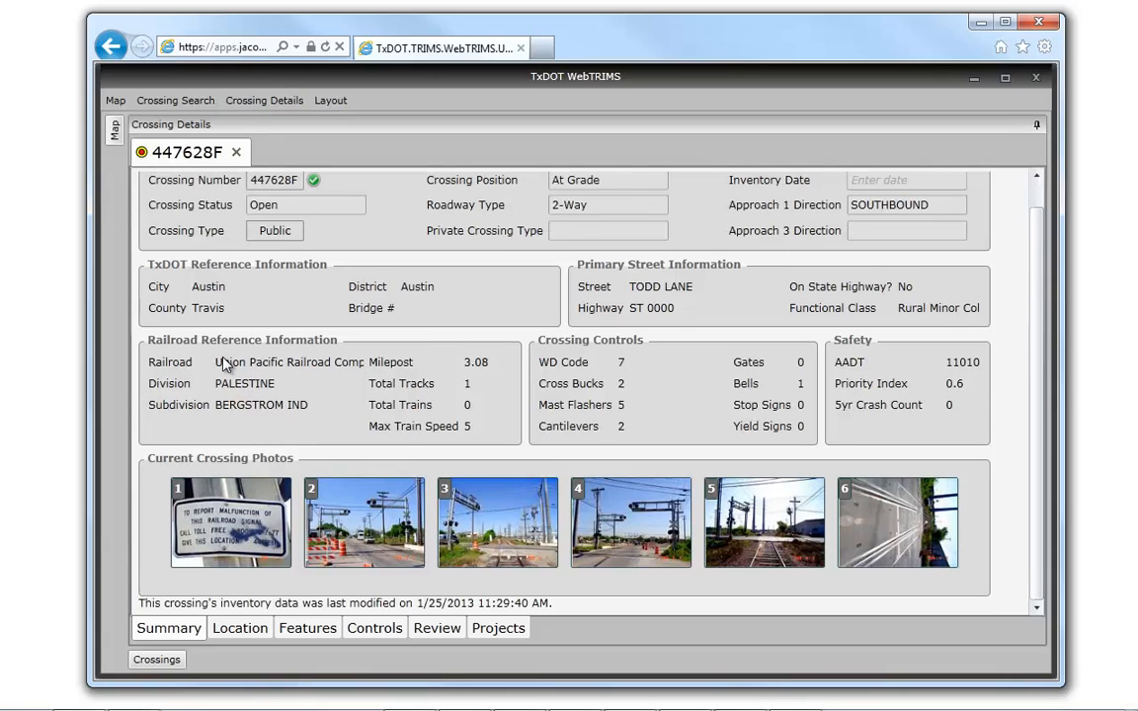